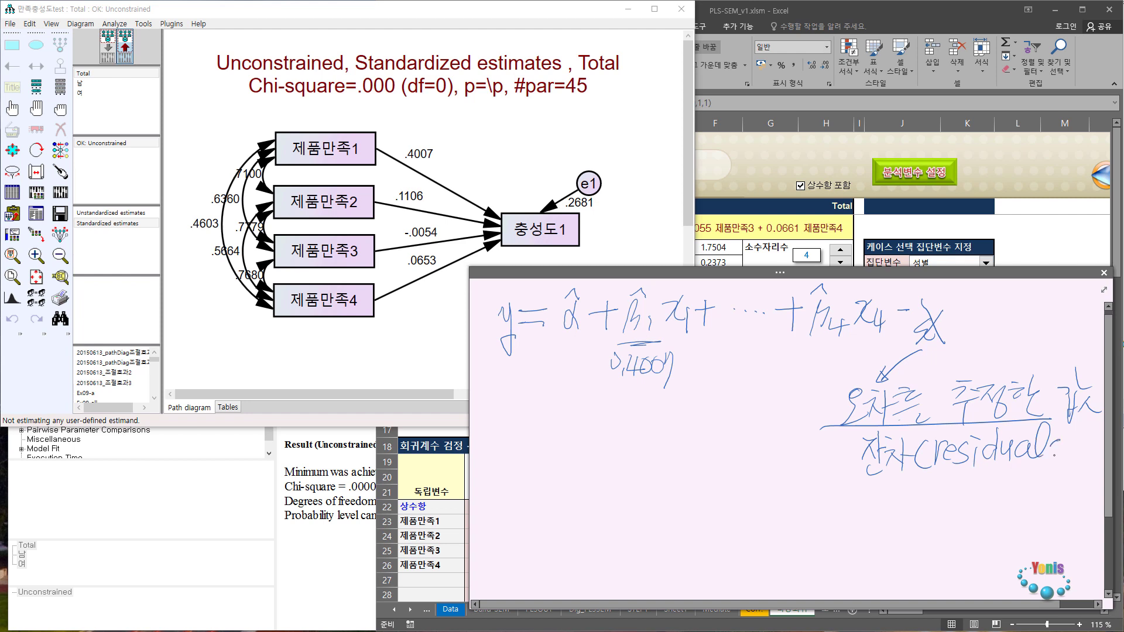
Finish and underline the handwritten "잔차 (residuals)", write "error" above "오차를", and draw a curved arrow from error to residuals.
left_click_drag(1082, 428, 1062, 462)
left_click_drag(867, 481, 984, 482)
mouse_move(827, 379)
left_mouse_down()
mouse_move(848, 386)
mouse_move(855, 365)
mouse_move(927, 344)
left_mouse_up()
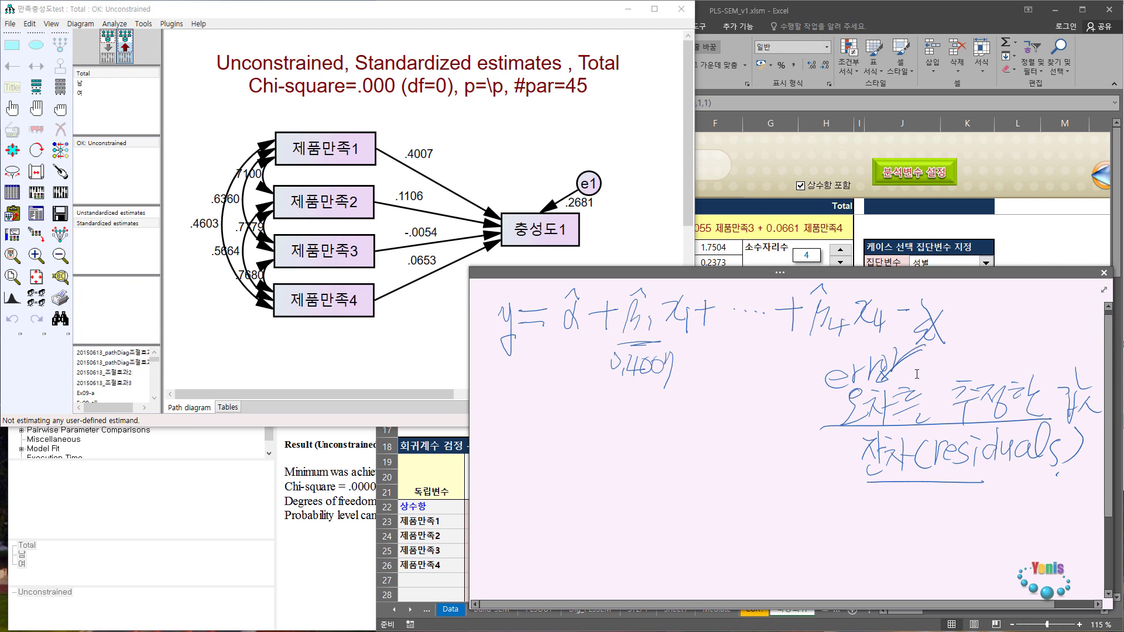
mouse_move(820, 396)
left_mouse_down()
mouse_move(842, 462)
mouse_move(826, 481)
mouse_move(847, 461)
left_mouse_up()
Draw an arrow from the equation's crossed-out error term to a circled handwritten note above "추정한 값".
mouse_move(906, 352)
left_mouse_down()
mouse_move(953, 340)
mouse_move(939, 373)
left_mouse_up()
mouse_move(978, 344)
left_mouse_down()
mouse_move(970, 354)
mouse_move(989, 368)
mouse_move(990, 355)
mouse_move(1007, 358)
left_mouse_up()
left_click_drag(995, 358, 995, 372)
mouse_move(1003, 332)
left_mouse_down()
mouse_move(969, 337)
mouse_move(989, 327)
left_mouse_up()
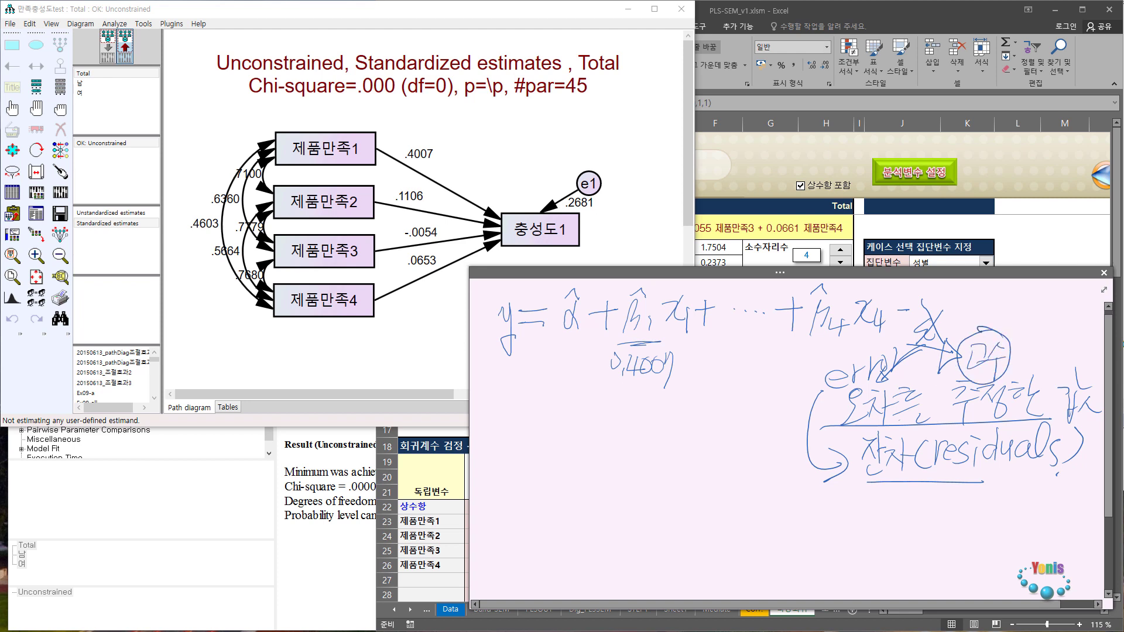
left_click_drag(1005, 383, 1033, 363)
Draw a wavy line under the regression equation with an arrow down to an underlined handwritten "path diagram".
left_click_drag(497, 348, 848, 348)
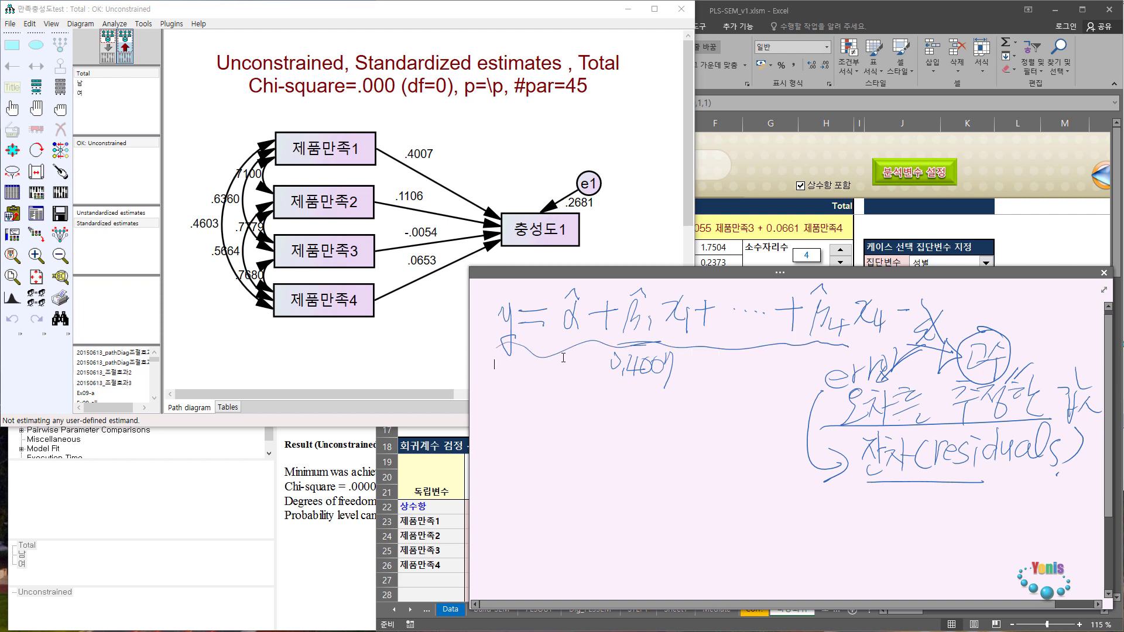
mouse_move(560, 358)
left_mouse_down()
mouse_move(535, 403)
mouse_move(546, 389)
left_mouse_up()
left_click(508, 439)
mouse_move(509, 417)
left_mouse_down()
mouse_move(508, 433)
mouse_move(541, 411)
left_mouse_up()
mouse_move(551, 391)
left_mouse_down()
mouse_move(549, 423)
mouse_move(555, 410)
mouse_move(627, 404)
mouse_move(612, 409)
left_mouse_up()
mouse_move(637, 390)
left_mouse_down()
mouse_move(632, 416)
mouse_move(662, 380)
mouse_move(730, 366)
left_mouse_up()
left_click(677, 376)
left_click_drag(494, 460, 648, 410)
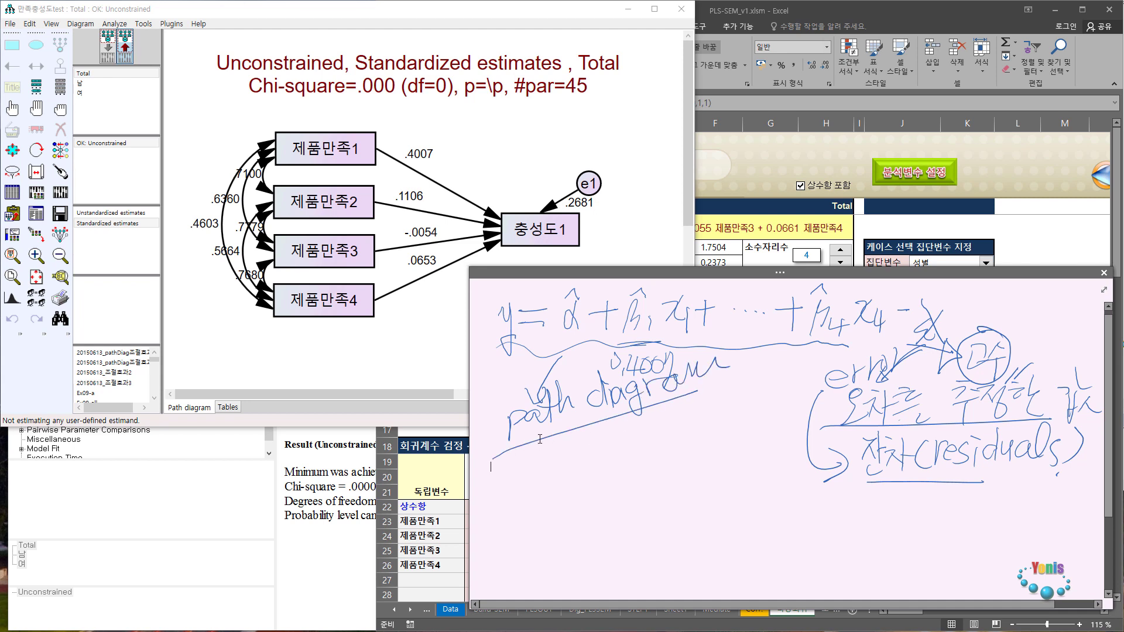
mouse_move(551, 427)
left_mouse_down()
mouse_move(553, 454)
mouse_move(563, 433)
left_mouse_up()
Mark the y of the regression equation and underline the whole equation twice more.
mouse_move(502, 308)
left_mouse_down()
mouse_move(515, 282)
mouse_move(530, 300)
left_mouse_up()
left_click_drag(500, 345, 915, 340)
left_click_drag(500, 357, 885, 345)
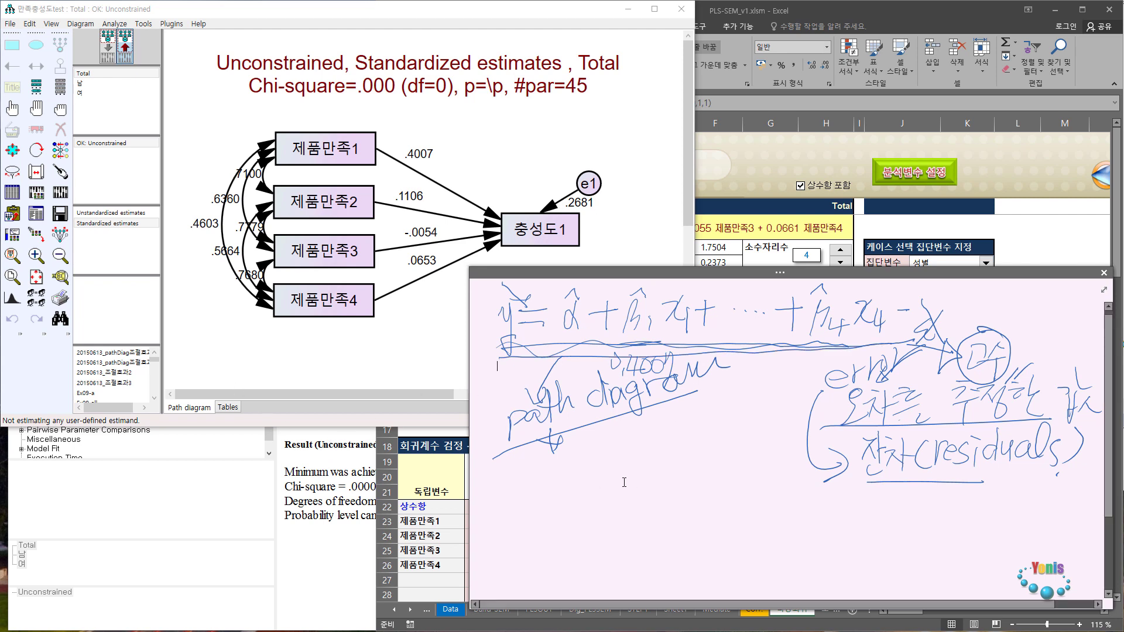
Switch to the red pen and sketch three stacked ellipses with a fourth ellipse facing them.
left_click(778, 279)
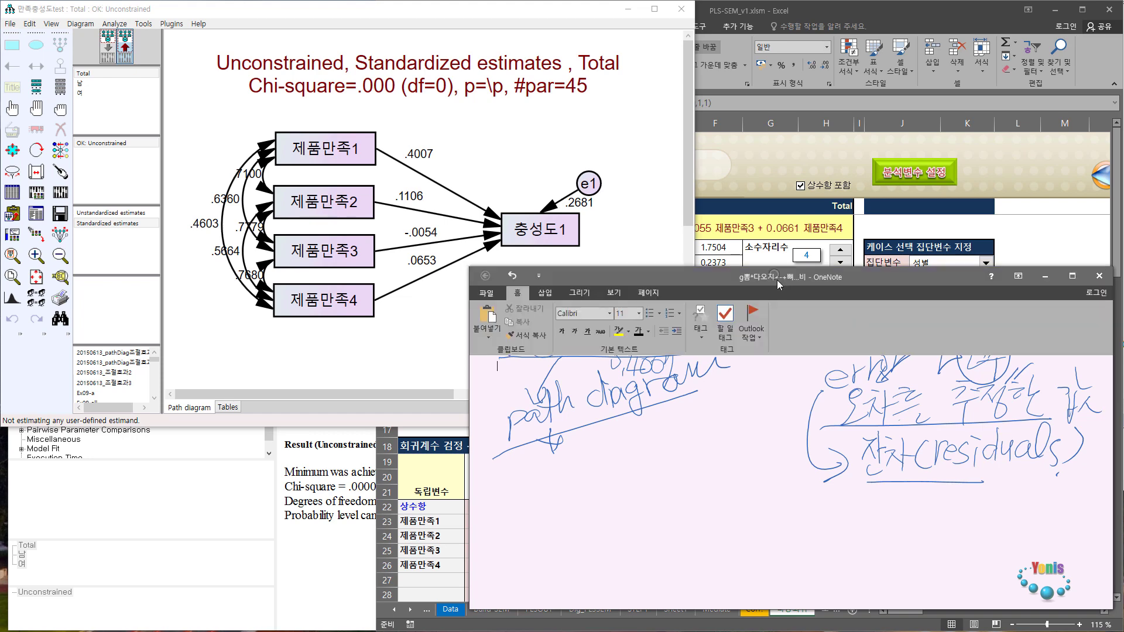
left_click(588, 294)
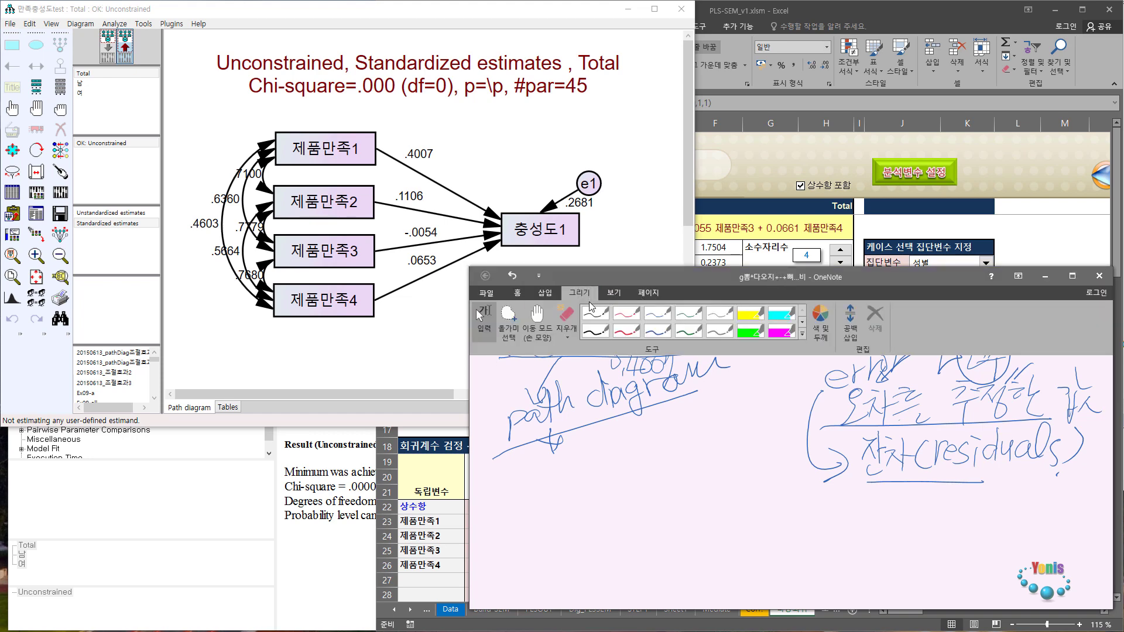
left_click(628, 314)
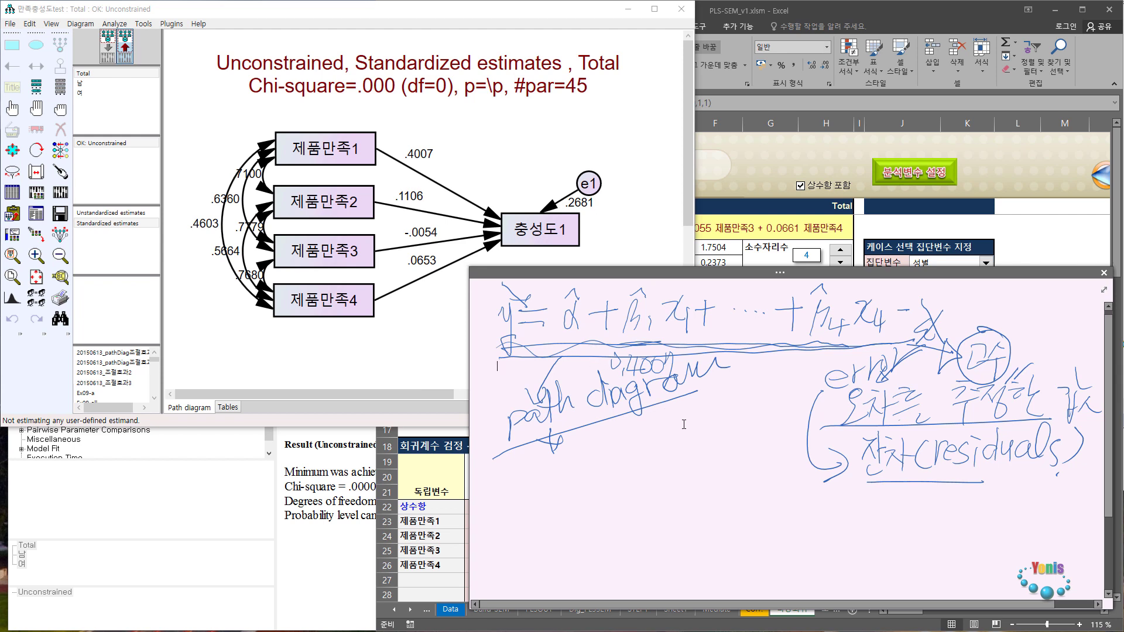
mouse_move(712, 429)
left_mouse_down()
mouse_move(664, 440)
mouse_move(682, 462)
mouse_move(725, 439)
mouse_move(705, 433)
left_mouse_up()
mouse_move(731, 487)
left_mouse_down()
mouse_move(662, 491)
mouse_move(706, 518)
mouse_move(722, 485)
left_mouse_up()
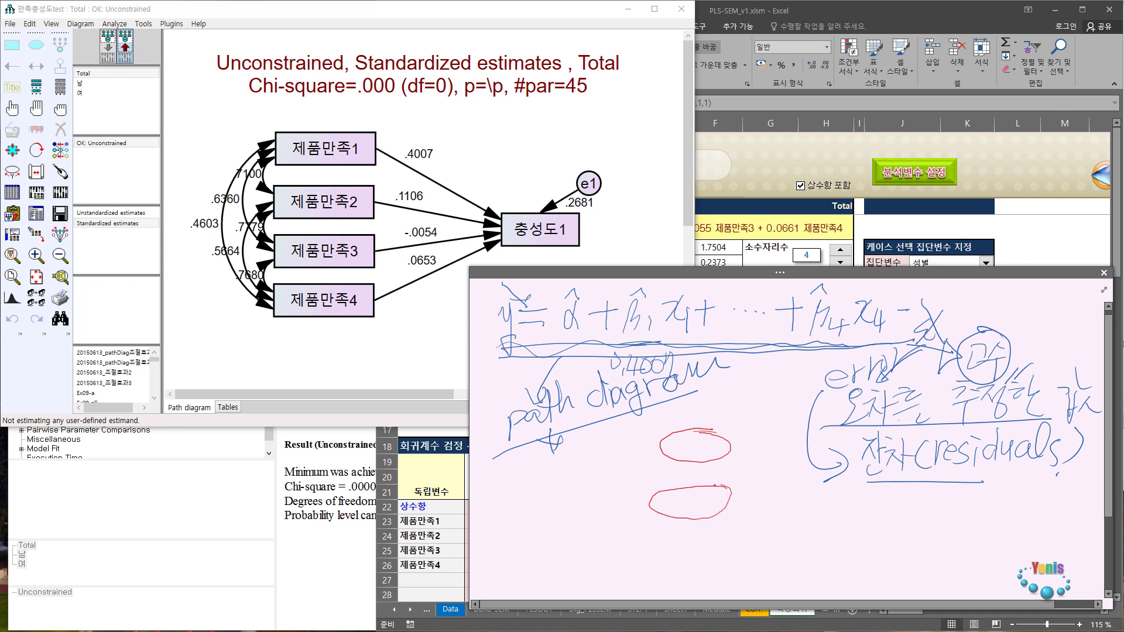
mouse_move(717, 537)
left_mouse_down()
mouse_move(690, 542)
mouse_move(699, 571)
mouse_move(727, 546)
left_mouse_up()
mouse_move(869, 478)
left_mouse_down()
mouse_move(817, 490)
mouse_move(894, 509)
mouse_move(871, 479)
left_mouse_up()
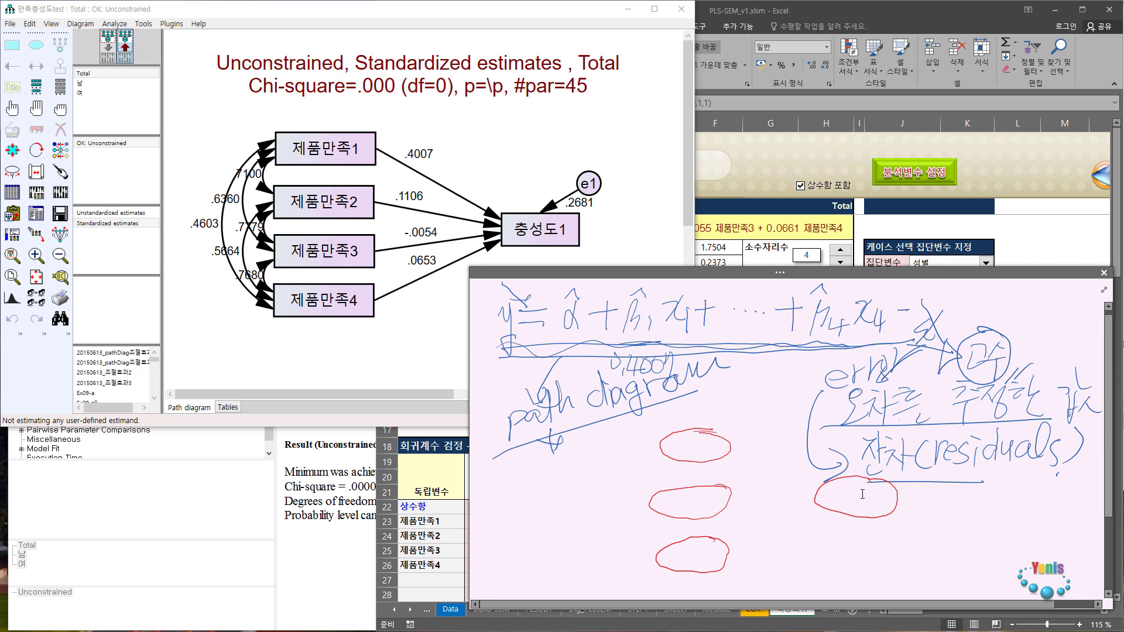
Draw an arrow from each of the three stacked ellipses to the fourth ellipse.
mouse_move(733, 450)
left_mouse_down()
mouse_move(817, 488)
mouse_move(804, 498)
left_mouse_up()
left_click_drag(730, 507, 816, 501)
mouse_move(714, 557)
left_mouse_down()
mouse_move(815, 509)
mouse_move(810, 524)
left_mouse_up()
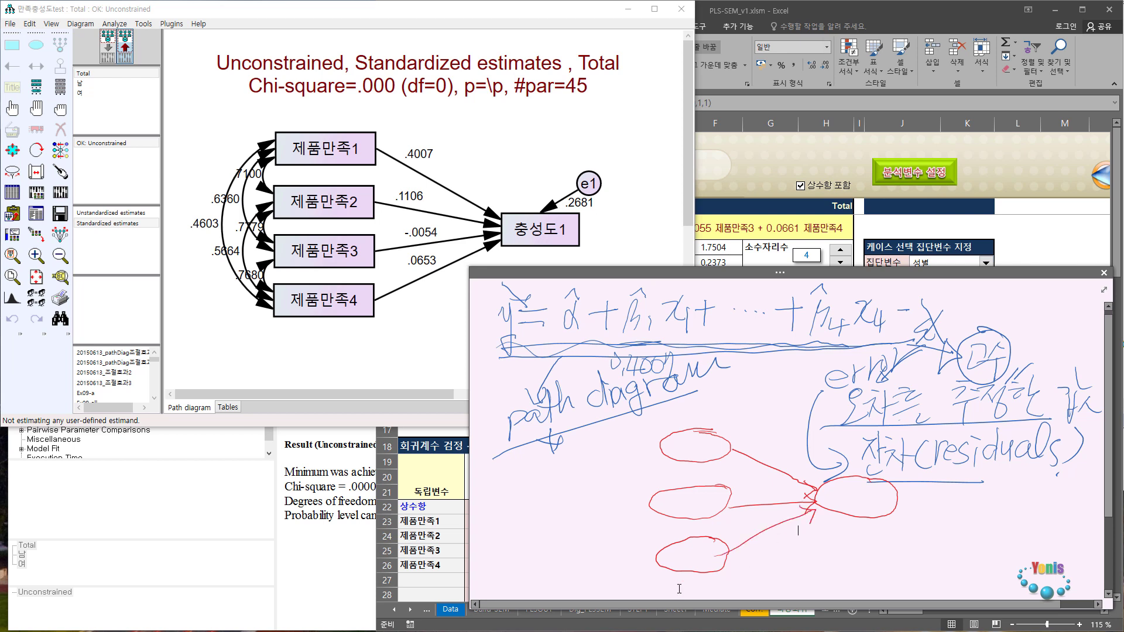
Label the ellipses f1, f2, f3 and f4, and add a circled e with an arrow pointing to f4.
mouse_move(698, 432)
left_mouse_down()
mouse_move(692, 458)
mouse_move(698, 446)
left_mouse_up()
left_click(699, 442)
left_click(699, 450)
mouse_move(700, 488)
left_mouse_down()
mouse_move(694, 520)
mouse_move(702, 507)
mouse_move(712, 516)
mouse_move(690, 573)
left_mouse_up()
mouse_move(677, 561)
left_mouse_down()
mouse_move(701, 557)
mouse_move(696, 571)
left_mouse_up()
mouse_move(861, 487)
left_mouse_down()
mouse_move(853, 482)
mouse_move(846, 519)
mouse_move(862, 498)
mouse_move(876, 505)
mouse_move(866, 520)
left_mouse_up()
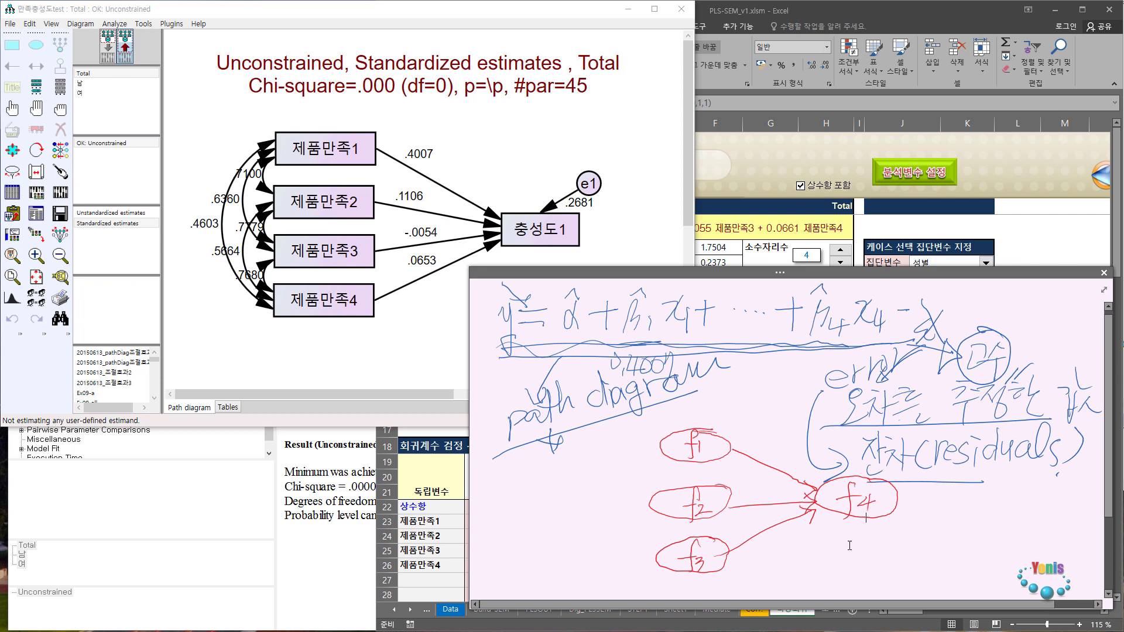
mouse_move(928, 449)
left_mouse_down()
mouse_move(890, 478)
mouse_move(905, 479)
left_mouse_up()
mouse_move(927, 438)
left_mouse_down()
mouse_move(911, 469)
mouse_move(937, 433)
left_mouse_up()
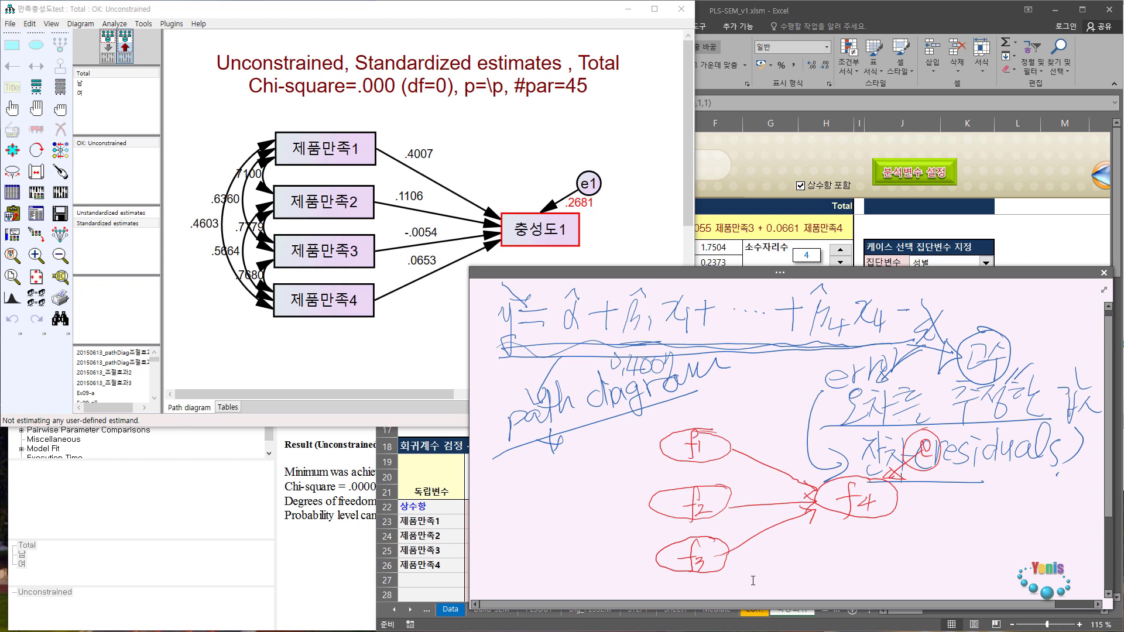
Write the equation f4 = α + β1f1 + … + β3f3 below the diagram, scratching out the hat over α.
left_click_drag(793, 539, 785, 584)
mouse_move(770, 565)
left_mouse_down()
mouse_move(801, 563)
mouse_move(815, 569)
mouse_move(811, 581)
mouse_move(846, 544)
left_mouse_up()
mouse_move(825, 554)
left_mouse_down()
mouse_move(868, 557)
mouse_move(874, 573)
mouse_move(869, 537)
mouse_move(897, 550)
mouse_move(888, 572)
left_mouse_up()
left_click_drag(902, 534, 905, 561)
left_click(920, 558)
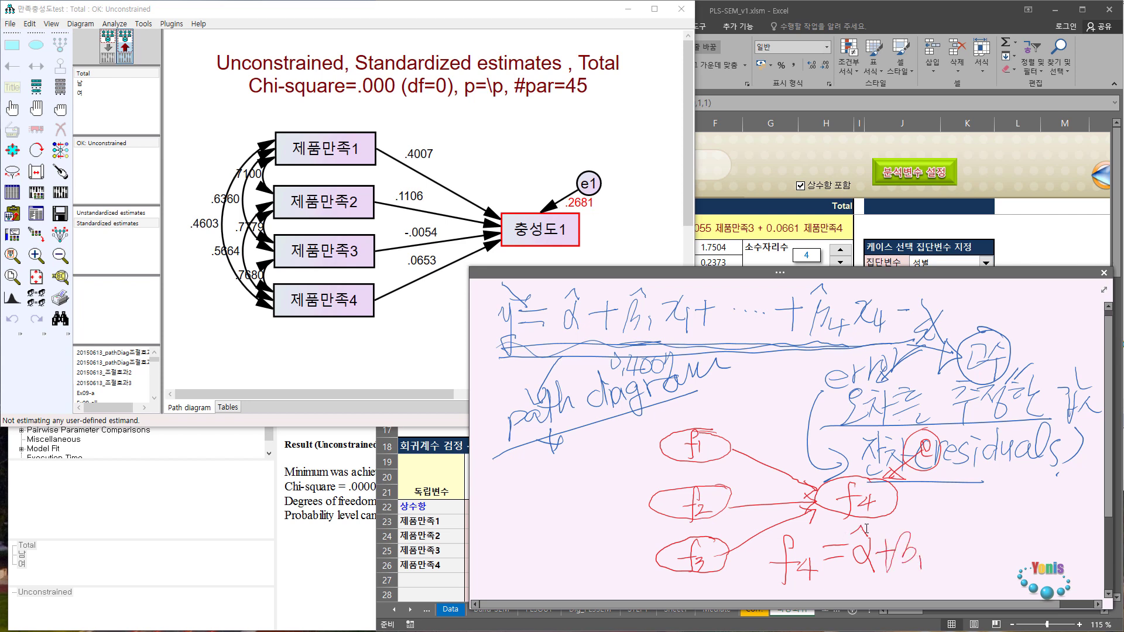
mouse_move(866, 529)
left_mouse_down()
mouse_move(846, 530)
mouse_move(878, 532)
mouse_move(847, 529)
left_mouse_up()
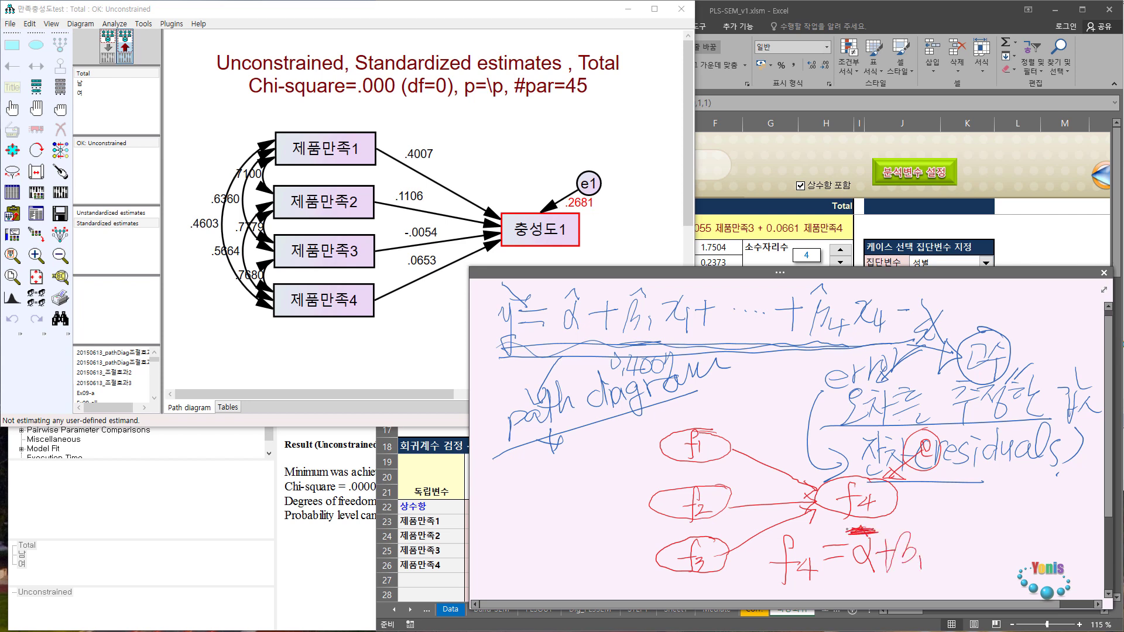
mouse_move(937, 525)
left_mouse_down()
mouse_move(931, 564)
mouse_move(940, 547)
mouse_move(963, 559)
left_mouse_up()
mouse_move(957, 548)
left_mouse_down()
mouse_move(1010, 544)
mouse_move(1006, 566)
left_mouse_up()
left_click(980, 561)
left_click(991, 559)
mouse_move(1031, 525)
left_mouse_down()
mouse_move(1016, 553)
mouse_move(1036, 551)
mouse_move(1043, 563)
mouse_move(1064, 548)
mouse_move(1062, 565)
left_mouse_up()
mouse_move(1048, 550)
left_mouse_down()
mouse_move(1063, 540)
mouse_move(1068, 569)
left_mouse_up()
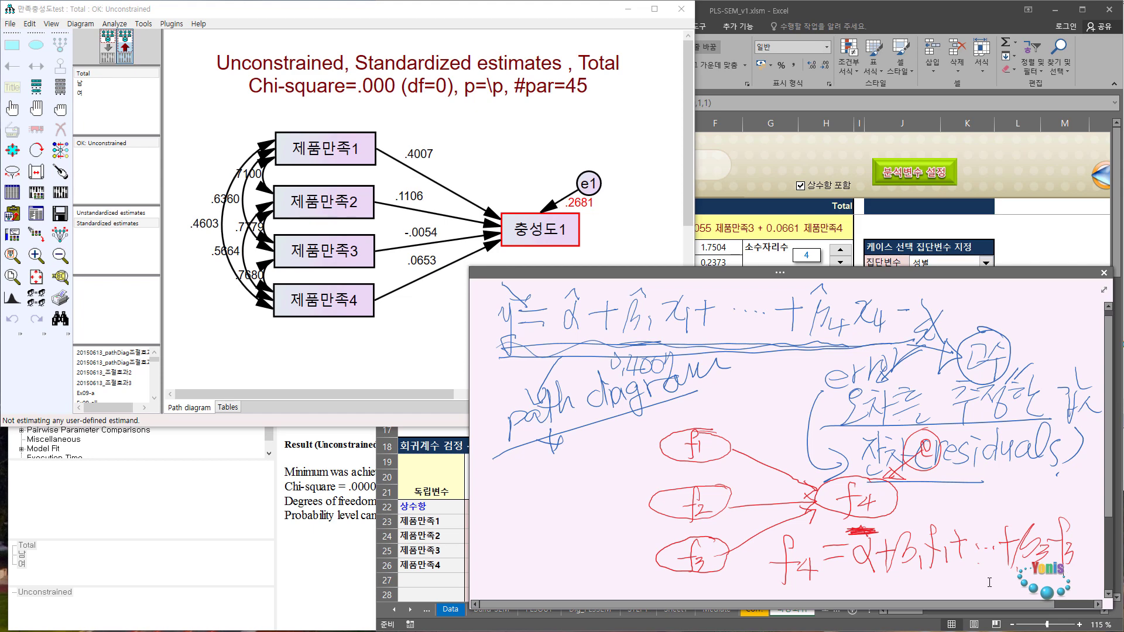
Underline the end of the f4 equation, frame the path diagram and its equation with lines, and circle the error e repeatedly.
mouse_move(986, 586)
left_mouse_down()
mouse_move(1020, 578)
mouse_move(1002, 593)
mouse_move(1042, 590)
left_mouse_up()
mouse_move(621, 403)
left_mouse_down()
mouse_move(883, 399)
mouse_move(896, 511)
left_mouse_up()
left_click_drag(671, 567, 816, 515)
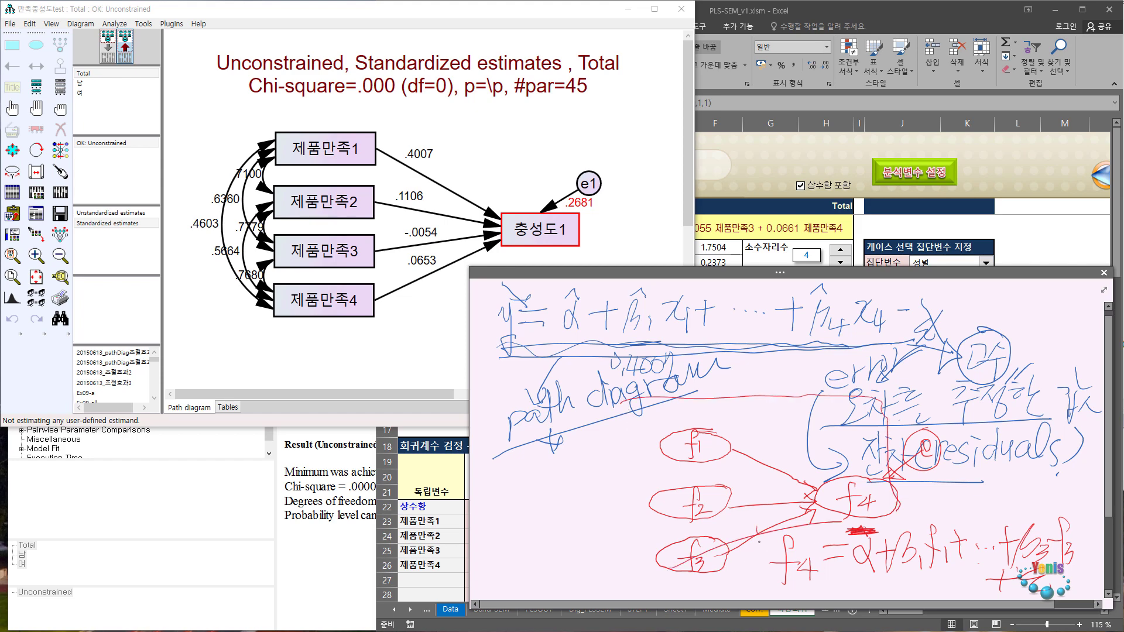
mouse_move(761, 579)
left_mouse_down()
mouse_move(792, 524)
mouse_move(1027, 504)
mouse_move(1071, 544)
left_mouse_up()
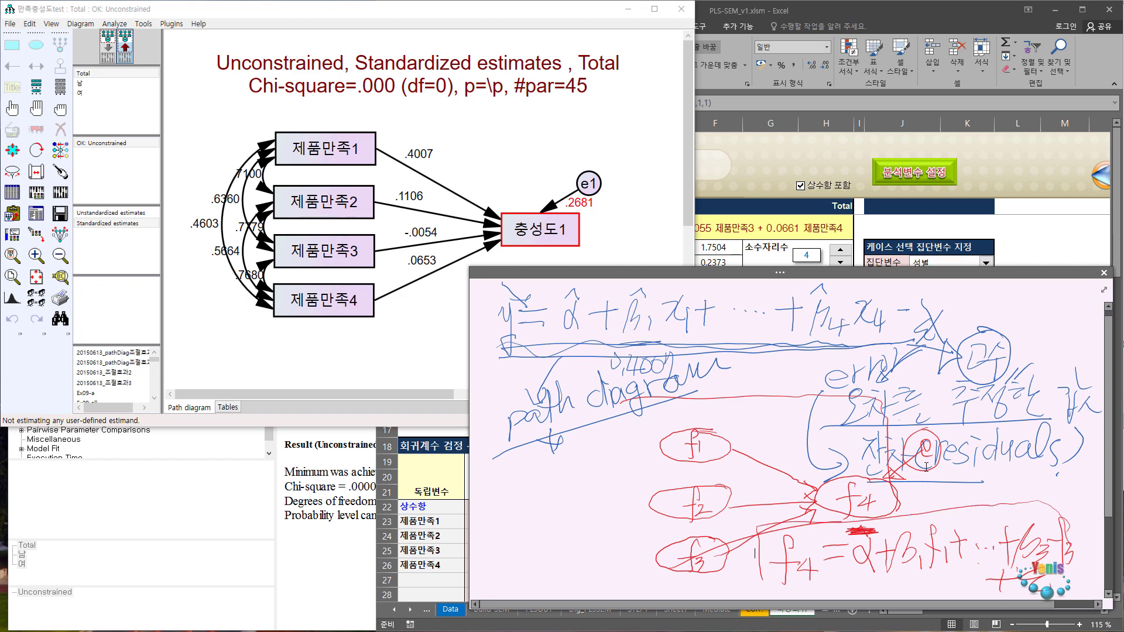
mouse_move(931, 434)
left_mouse_down()
mouse_move(922, 466)
mouse_move(940, 433)
mouse_move(919, 462)
mouse_move(937, 457)
mouse_move(933, 437)
left_mouse_up()
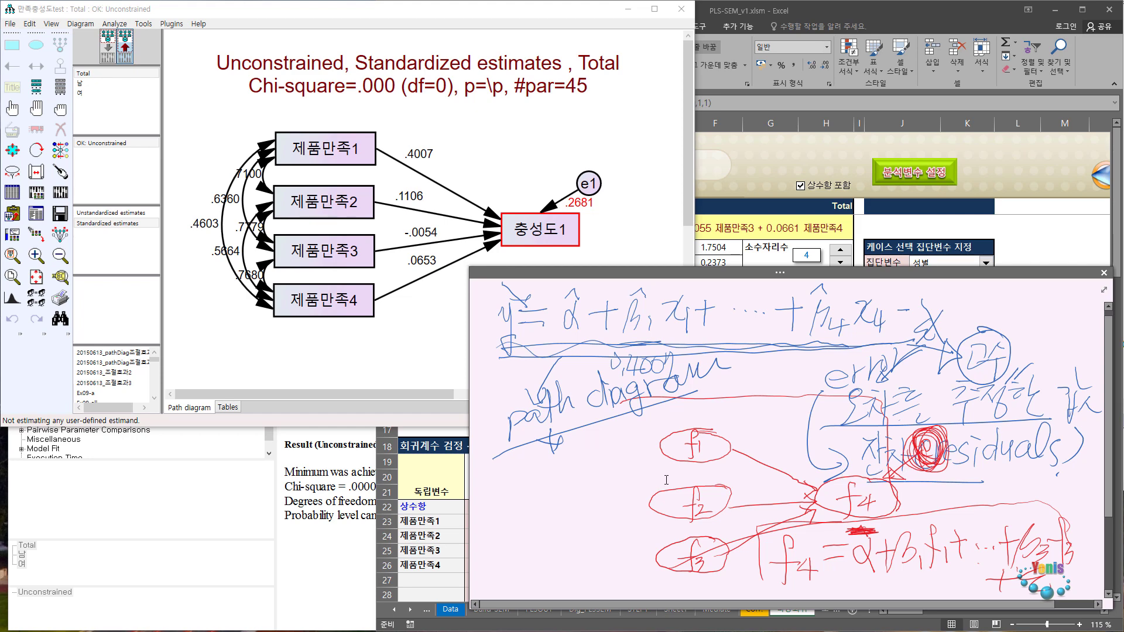
Draw an arrow out of f1 and write the separate equation of f4 on f1 with its error term ε1.
left_click_drag(655, 445, 621, 455)
left_click_drag(498, 466, 502, 461)
mouse_move(501, 475)
left_mouse_down()
mouse_move(514, 486)
mouse_move(561, 476)
mouse_move(572, 485)
mouse_move(603, 468)
left_mouse_up()
mouse_move(592, 462)
left_mouse_down()
mouse_move(593, 477)
mouse_move(625, 481)
left_mouse_up()
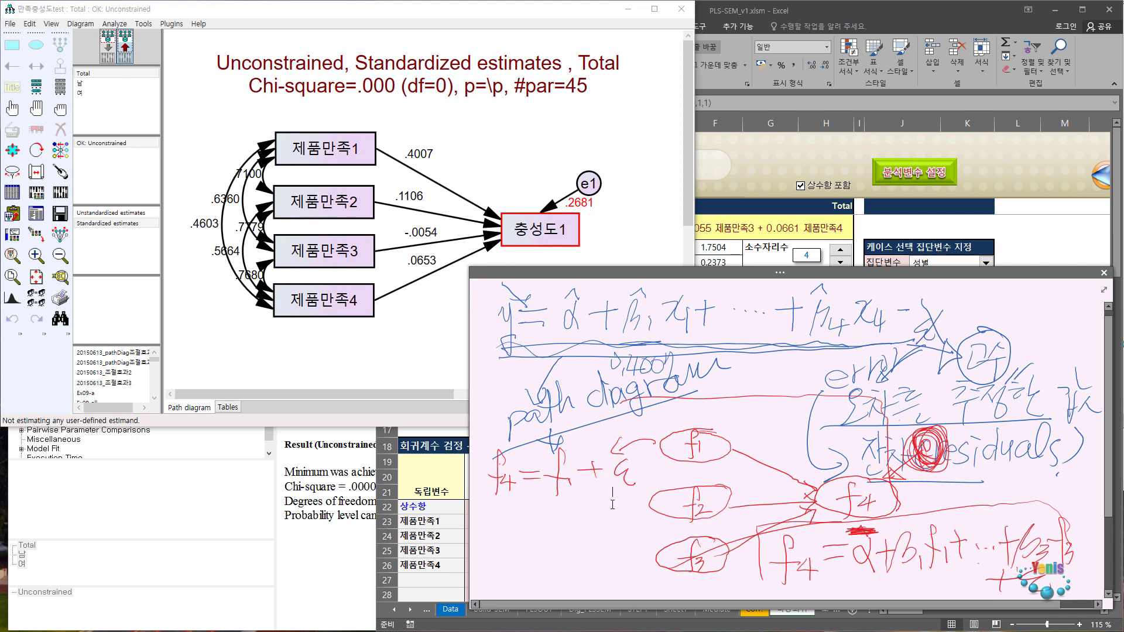
mouse_move(544, 462)
left_mouse_down()
mouse_move(536, 485)
mouse_move(555, 466)
mouse_move(548, 496)
left_mouse_up()
left_click_drag(634, 473, 638, 495)
Write a second separate equation, f4 = α2 + β2f2, with its own error term beneath the first one.
left_click_drag(503, 512, 495, 553)
left_click_drag(485, 533, 554, 519)
mouse_move(535, 528)
left_mouse_down()
mouse_move(582, 535)
mouse_move(603, 522)
left_mouse_up()
mouse_move(597, 514)
left_mouse_down()
mouse_move(598, 535)
mouse_move(642, 534)
left_mouse_up()
mouse_move(650, 497)
left_mouse_down()
mouse_move(644, 550)
mouse_move(689, 521)
mouse_move(691, 545)
left_mouse_up()
mouse_move(718, 502)
left_mouse_down()
mouse_move(708, 521)
mouse_move(731, 523)
left_mouse_up()
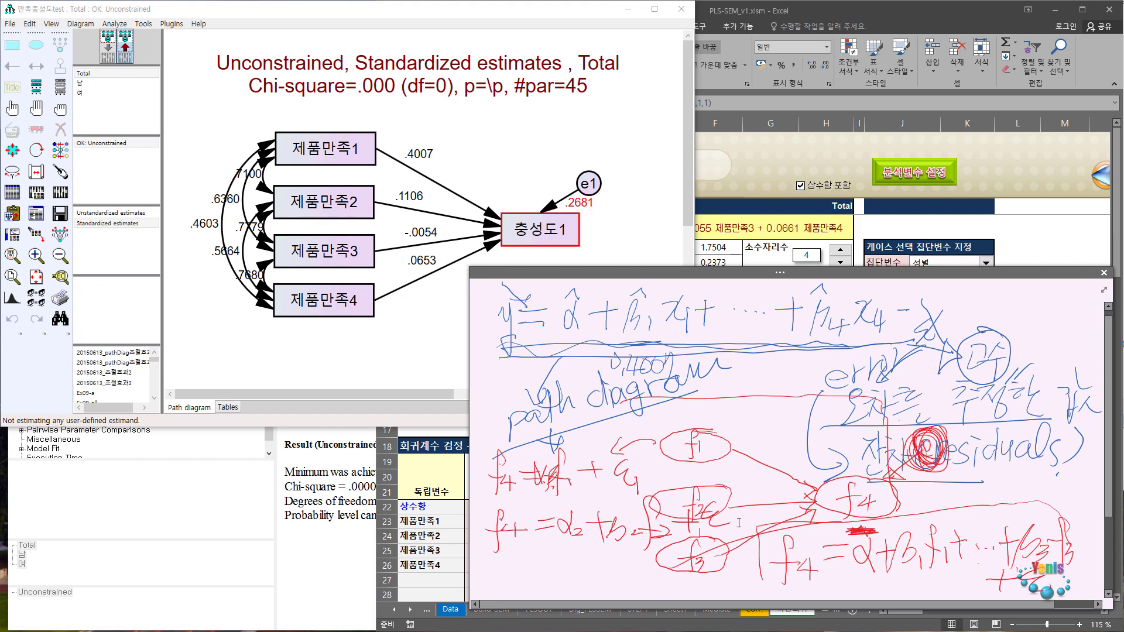
Circle the error terms of the first two separate equations and mark over the first equation's intercept.
left_click_drag(622, 445, 656, 495)
mouse_move(729, 508)
left_mouse_down()
mouse_move(705, 548)
mouse_move(691, 480)
left_mouse_up()
mouse_move(529, 486)
left_mouse_down()
mouse_move(561, 477)
mouse_move(553, 467)
left_mouse_up()
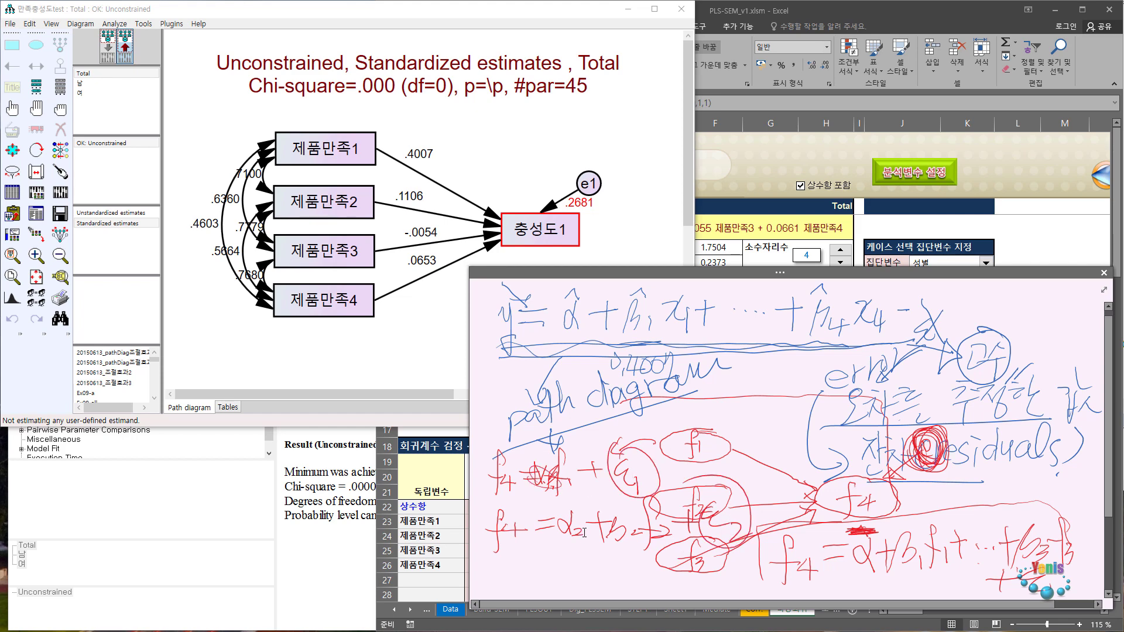
Circle α2 and write a third separate equation, f4 = α3 + β3f3, with its own error term.
left_click_drag(580, 507, 498, 599)
mouse_move(484, 573)
left_mouse_down()
mouse_move(534, 573)
mouse_move(524, 592)
mouse_move(557, 564)
left_mouse_up()
left_click_drag(540, 573, 564, 572)
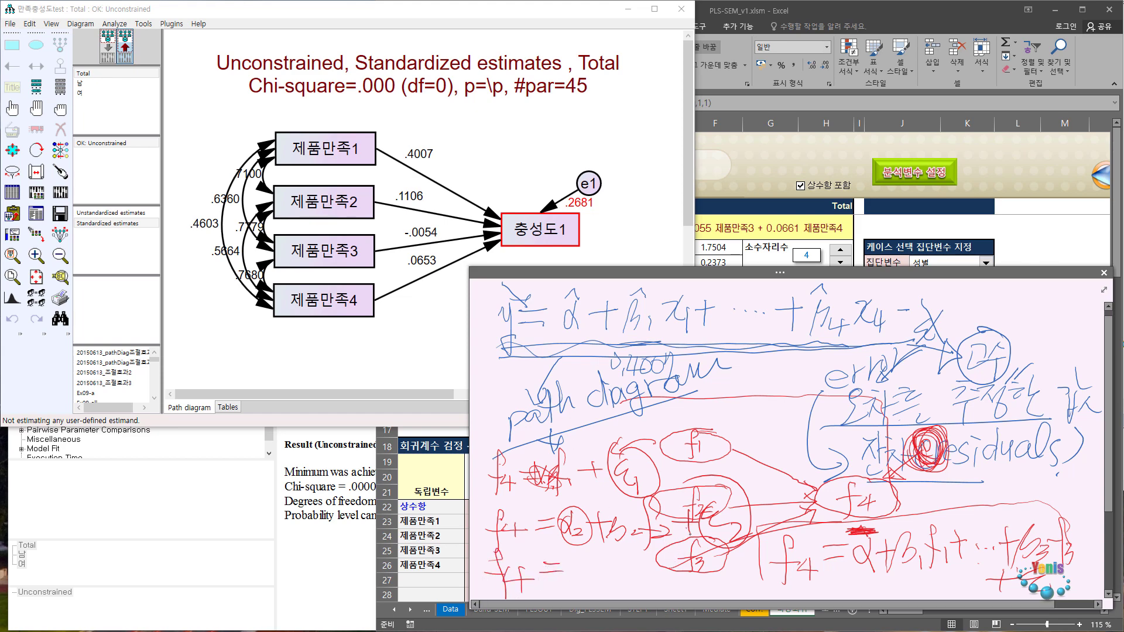
mouse_move(582, 563)
left_mouse_down()
mouse_move(592, 588)
mouse_move(613, 568)
mouse_move(604, 589)
left_mouse_up()
mouse_move(621, 563)
left_mouse_down()
mouse_move(617, 590)
mouse_move(663, 580)
mouse_move(673, 598)
mouse_move(736, 563)
mouse_move(723, 593)
left_mouse_up()
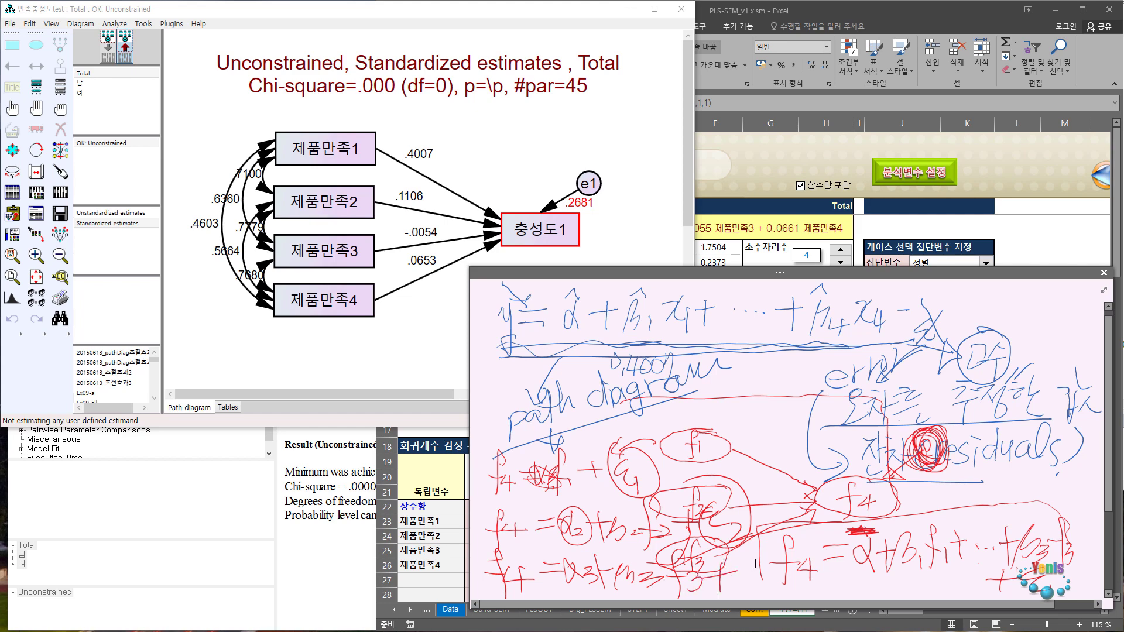
mouse_move(756, 558)
left_mouse_down()
mouse_move(743, 580)
mouse_move(773, 596)
left_mouse_up()
Circle the intercepts and error terms of the three separate equations and box their f4 terms.
mouse_move(545, 468)
left_mouse_down()
mouse_move(533, 486)
mouse_move(568, 535)
mouse_move(571, 583)
mouse_move(568, 553)
left_mouse_up()
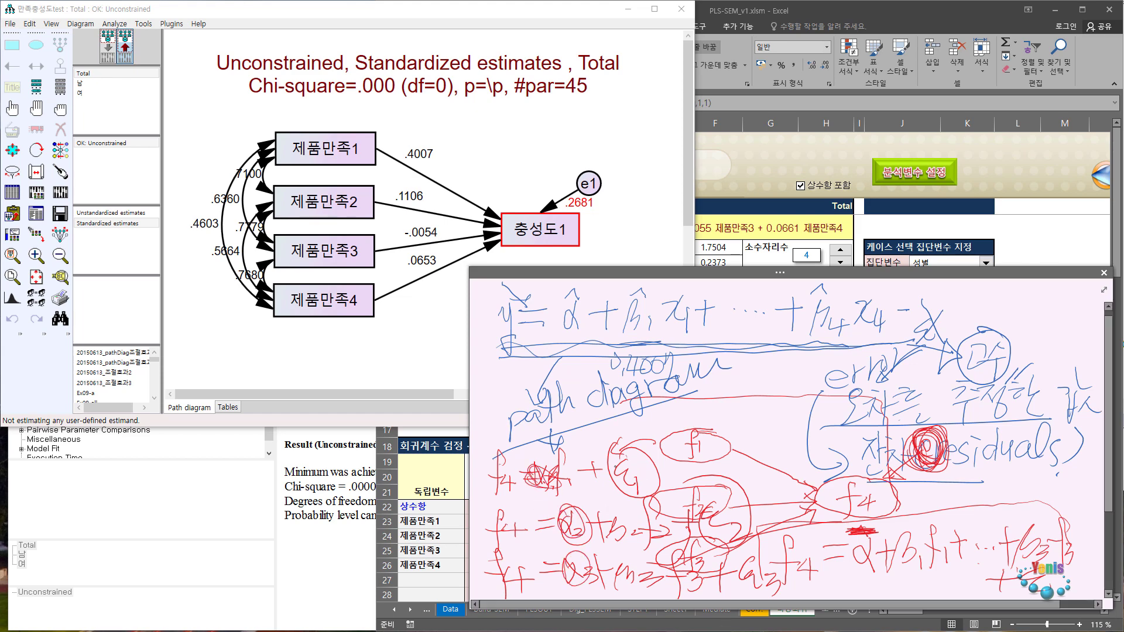
mouse_move(626, 460)
left_mouse_down()
mouse_move(638, 489)
mouse_move(711, 515)
left_mouse_up()
left_click_drag(761, 559, 758, 597)
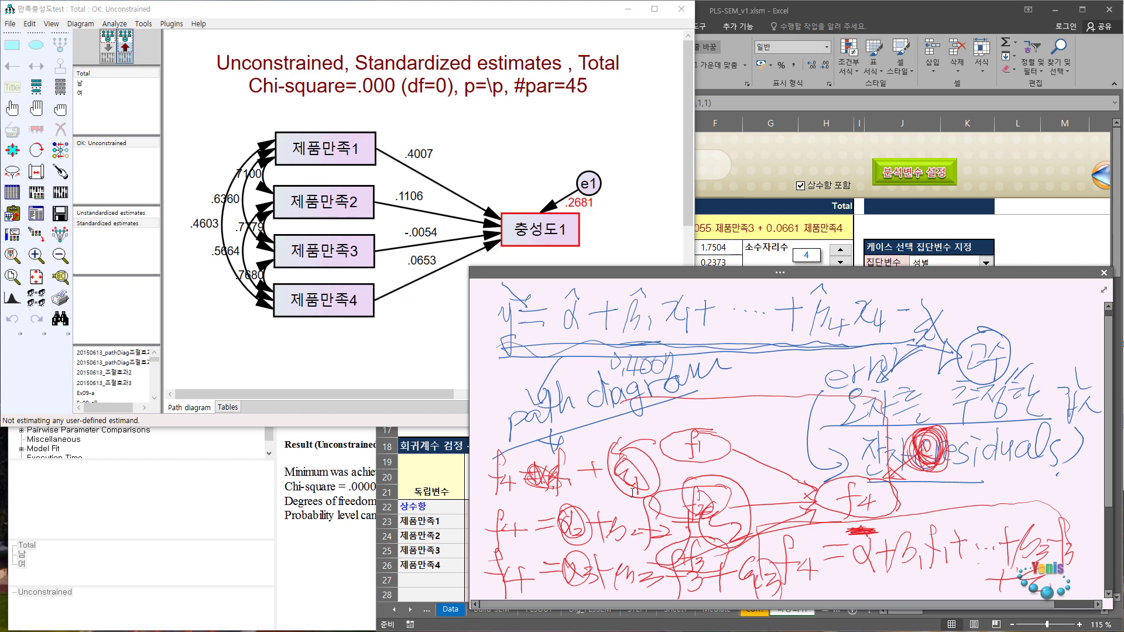
mouse_move(483, 433)
left_mouse_down()
mouse_move(496, 580)
mouse_move(519, 571)
mouse_move(507, 580)
left_mouse_up()
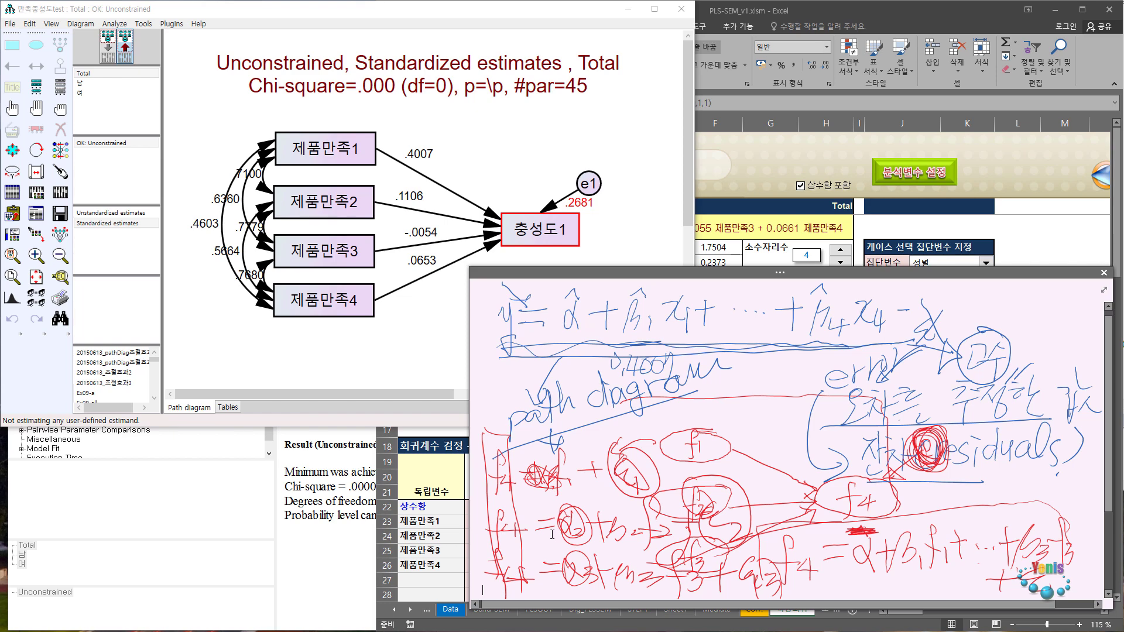
Emphasise the error terms, draw a line along each of the three separate equations, and mark their f4 column again.
left_click_drag(631, 470, 679, 530)
left_click_drag(497, 495, 697, 489)
left_click_drag(511, 546, 692, 541)
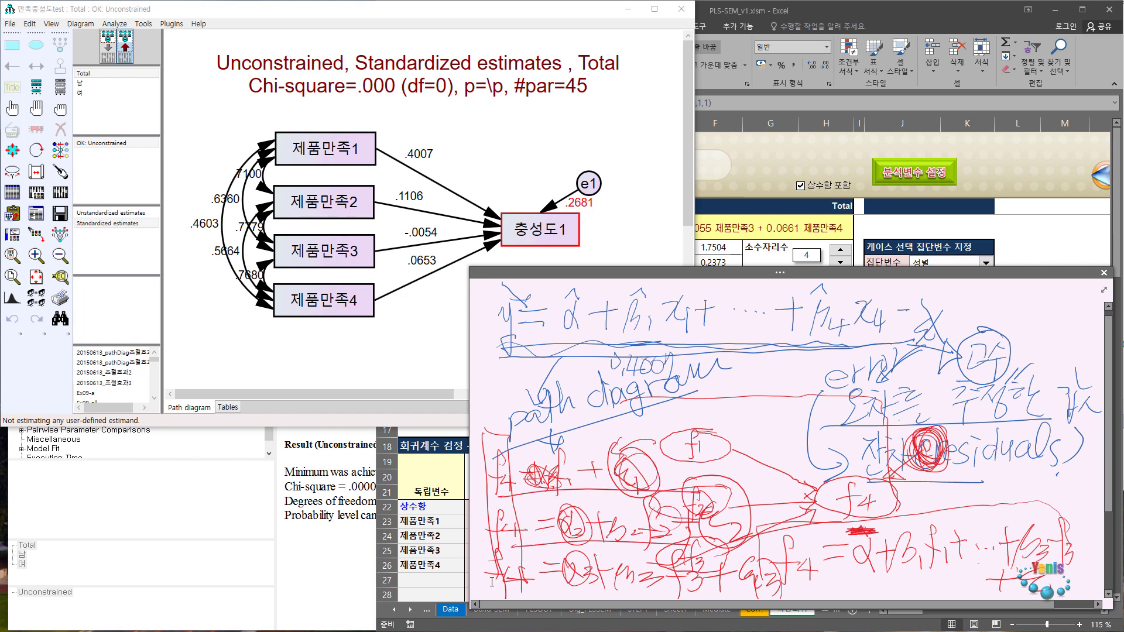
left_click_drag(497, 581, 694, 575)
left_click_drag(489, 469, 495, 574)
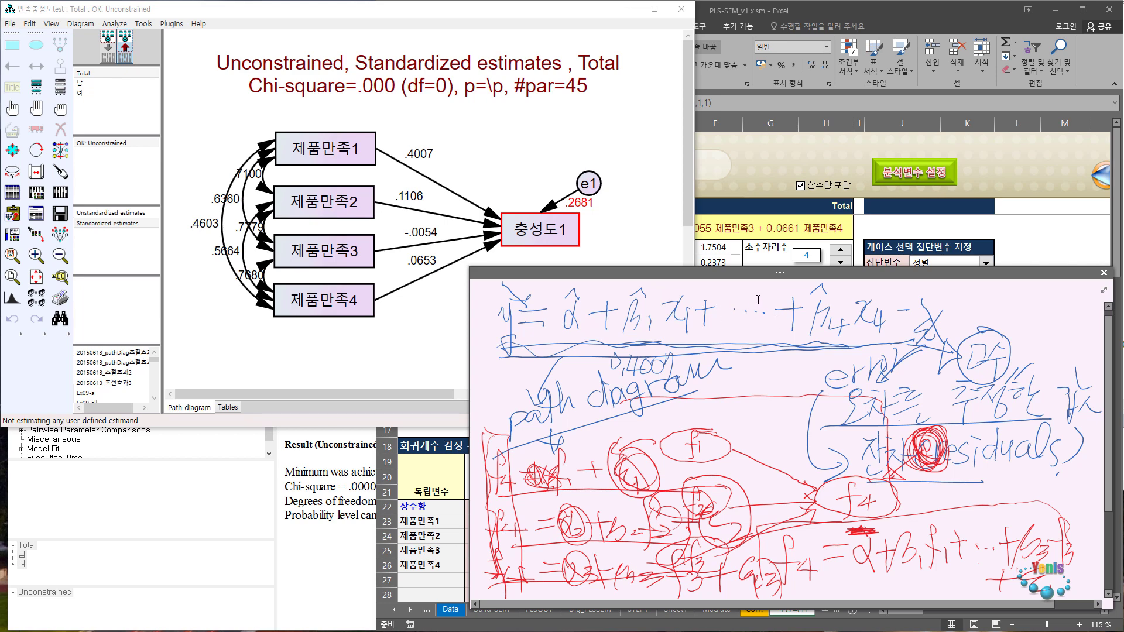
Sketch three separate paths, f1, f2 and f3 each pointing to its own f4, with error terms e1, e2 and e3.
mouse_move(751, 300)
left_mouse_down()
mouse_move(732, 297)
mouse_move(781, 314)
mouse_move(747, 296)
mouse_move(740, 322)
mouse_move(852, 304)
mouse_move(837, 319)
left_mouse_up()
mouse_move(887, 288)
left_mouse_down()
mouse_move(882, 330)
mouse_move(913, 317)
mouse_move(869, 321)
mouse_move(939, 316)
mouse_move(901, 288)
mouse_move(950, 302)
mouse_move(965, 288)
left_mouse_up()
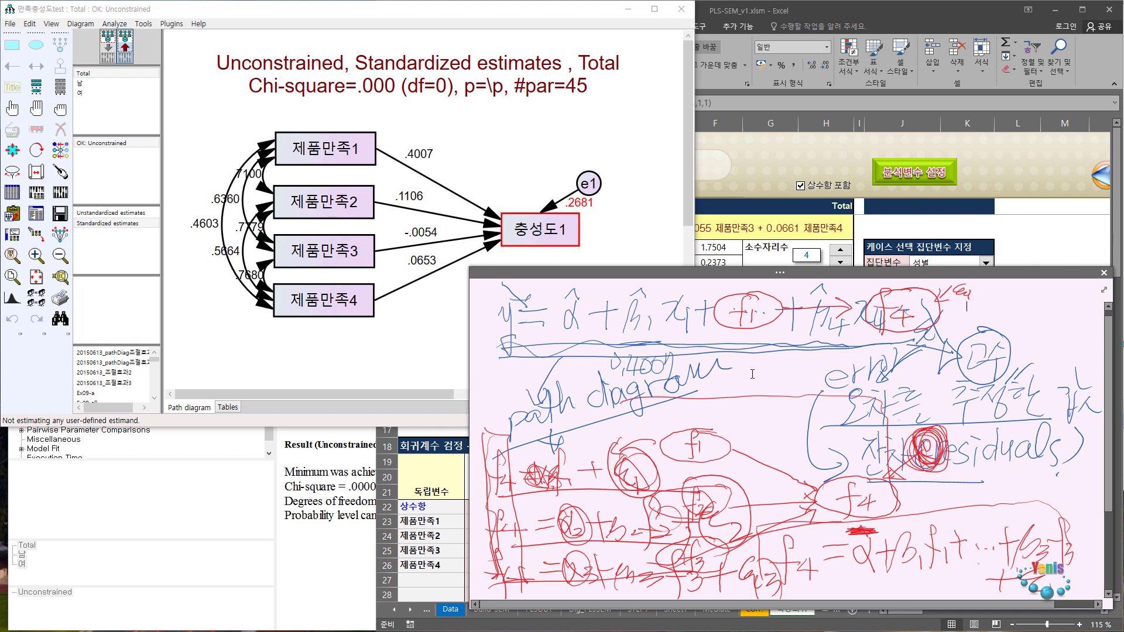
mouse_move(762, 359)
left_mouse_down()
mouse_move(727, 370)
mouse_move(802, 386)
mouse_move(756, 359)
mouse_move(758, 388)
mouse_move(787, 402)
left_mouse_up()
left_click_drag(806, 378, 859, 372)
mouse_move(920, 353)
left_mouse_down()
mouse_move(879, 379)
mouse_move(957, 375)
mouse_move(922, 355)
mouse_move(909, 402)
left_mouse_up()
left_click_drag(899, 378, 931, 388)
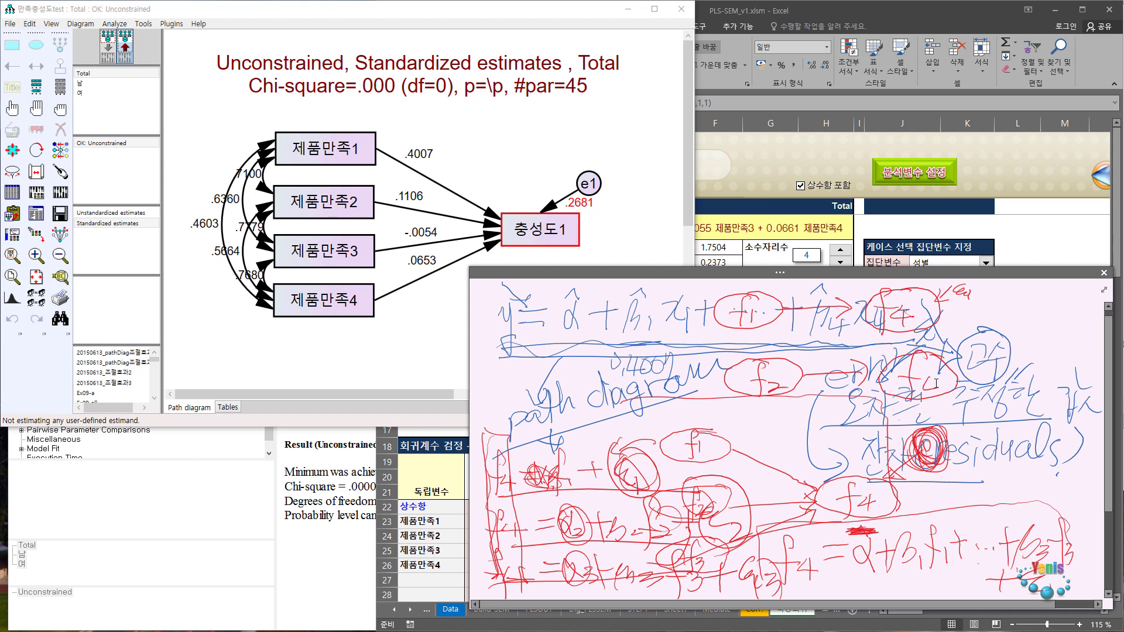
mouse_move(969, 344)
left_mouse_down()
mouse_move(952, 359)
mouse_move(1010, 328)
left_mouse_up()
mouse_move(789, 429)
left_mouse_down()
mouse_move(767, 424)
mouse_move(821, 450)
mouse_move(782, 417)
mouse_move(764, 466)
left_mouse_up()
mouse_move(752, 446)
left_mouse_down()
mouse_move(776, 439)
mouse_move(781, 457)
left_mouse_up()
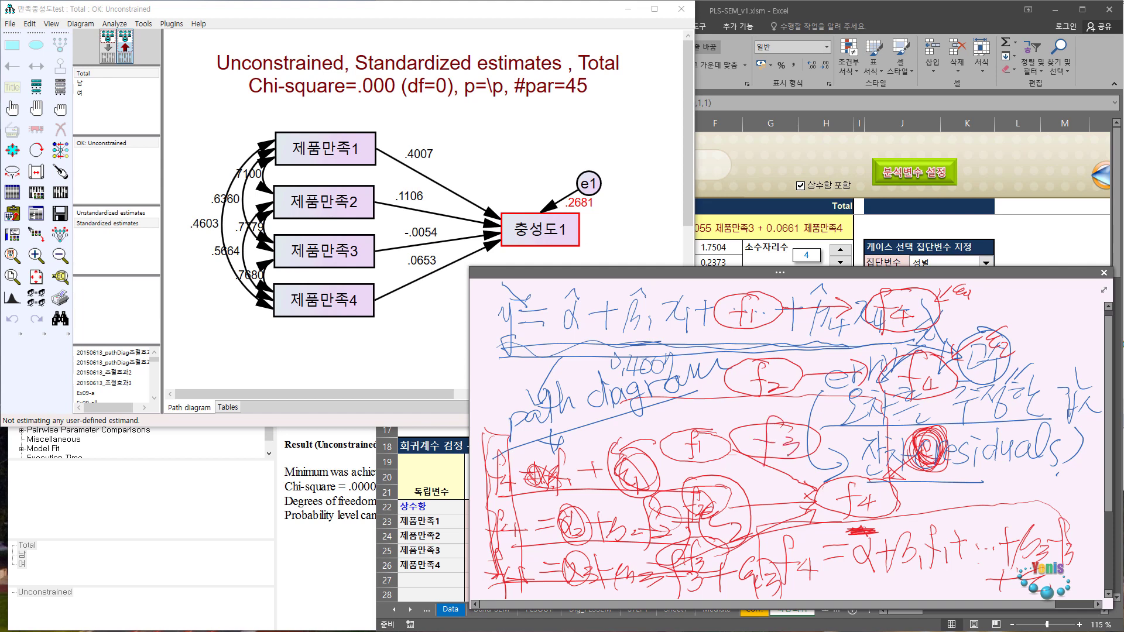
mouse_move(937, 397)
left_mouse_down()
mouse_move(939, 459)
mouse_move(978, 426)
mouse_move(939, 401)
mouse_move(998, 448)
mouse_move(963, 394)
mouse_move(1019, 404)
mouse_move(1057, 388)
left_mouse_up()
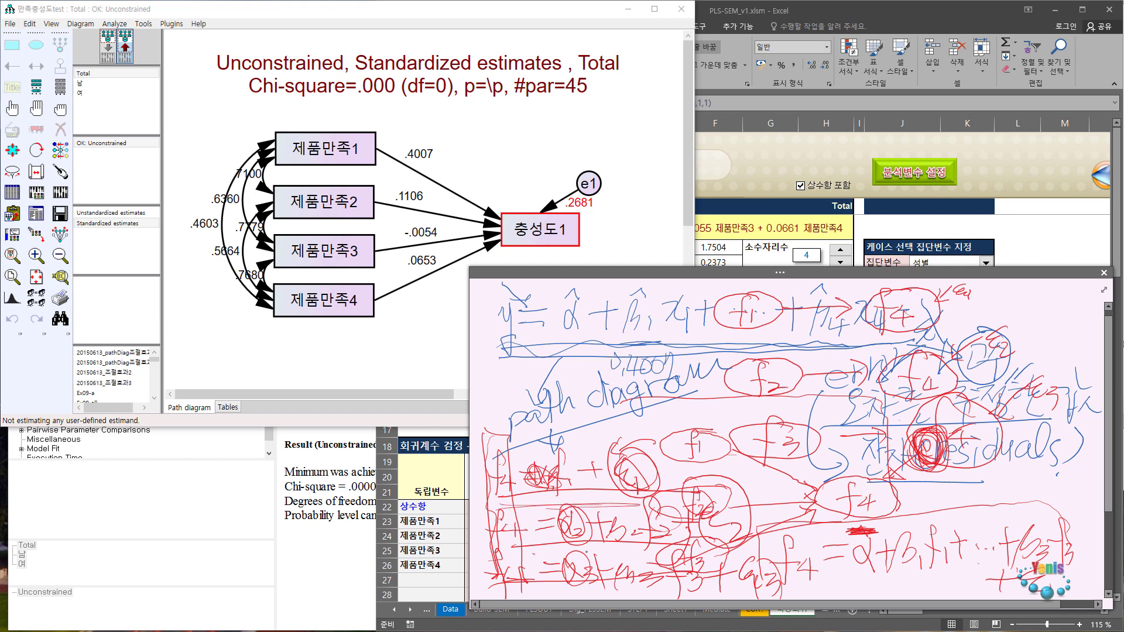
Add lines under the separate f4 equations and switch to the 다중회귀 sheet of PLS-SEM_v1.xlsm in Excel.
left_click_drag(589, 598, 600, 594)
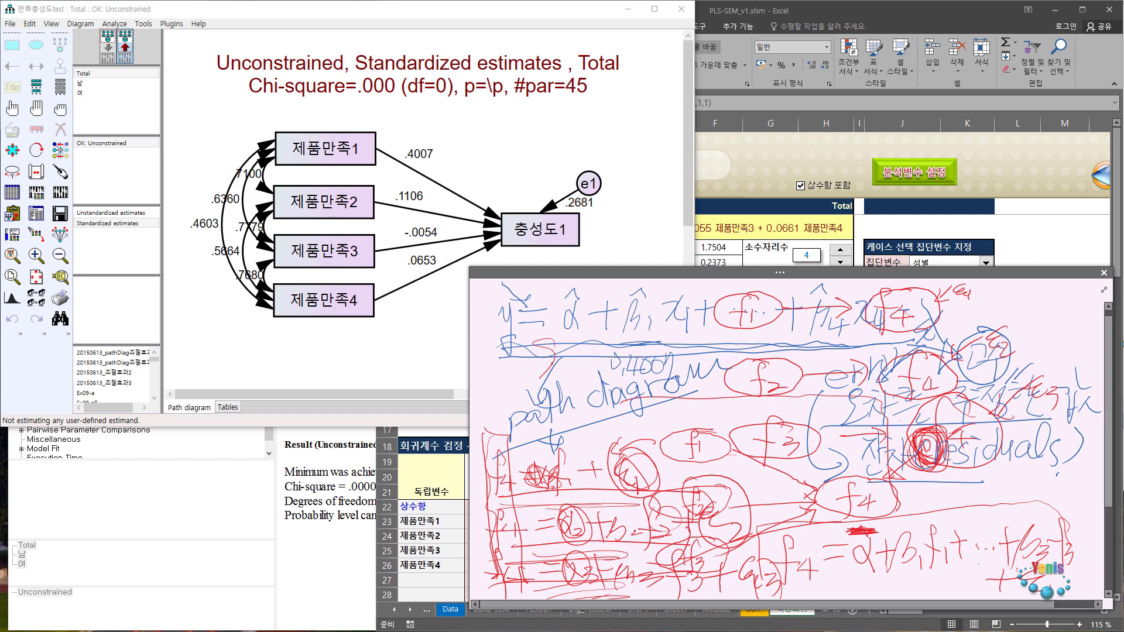
mouse_move(559, 382)
left_mouse_down()
mouse_move(571, 344)
mouse_move(621, 345)
left_mouse_up()
key("alt+Tab")
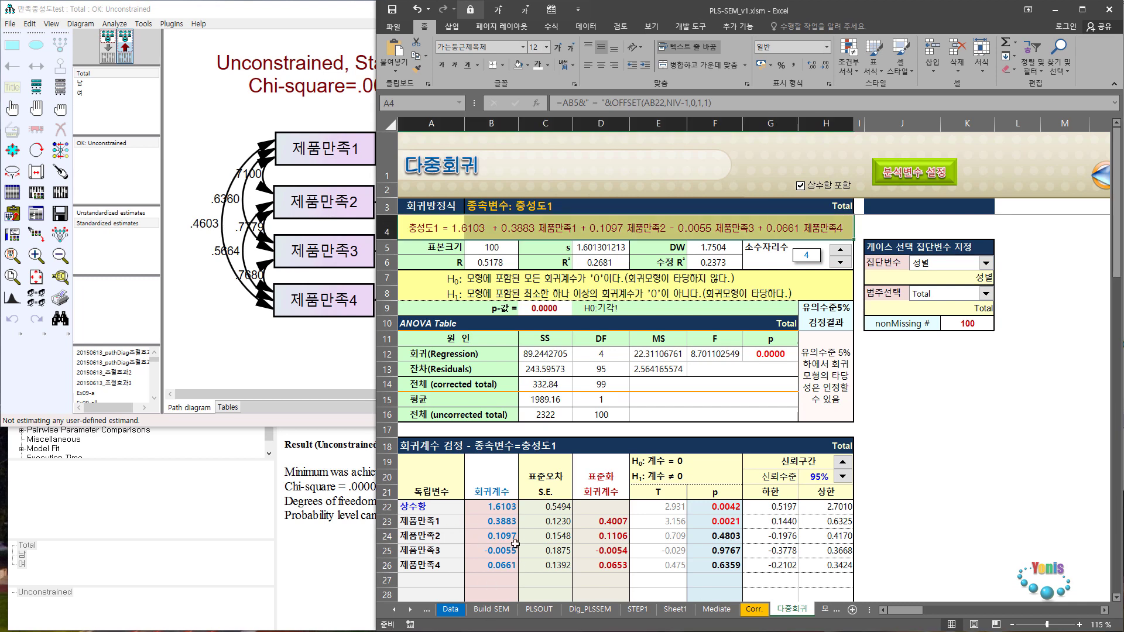
Rerun the OLS regression on 충성도1 with 제품만족1 as the only independent variable, deselecting 제품만족2, 제품만족3 and 제품만족4.
left_click(926, 170)
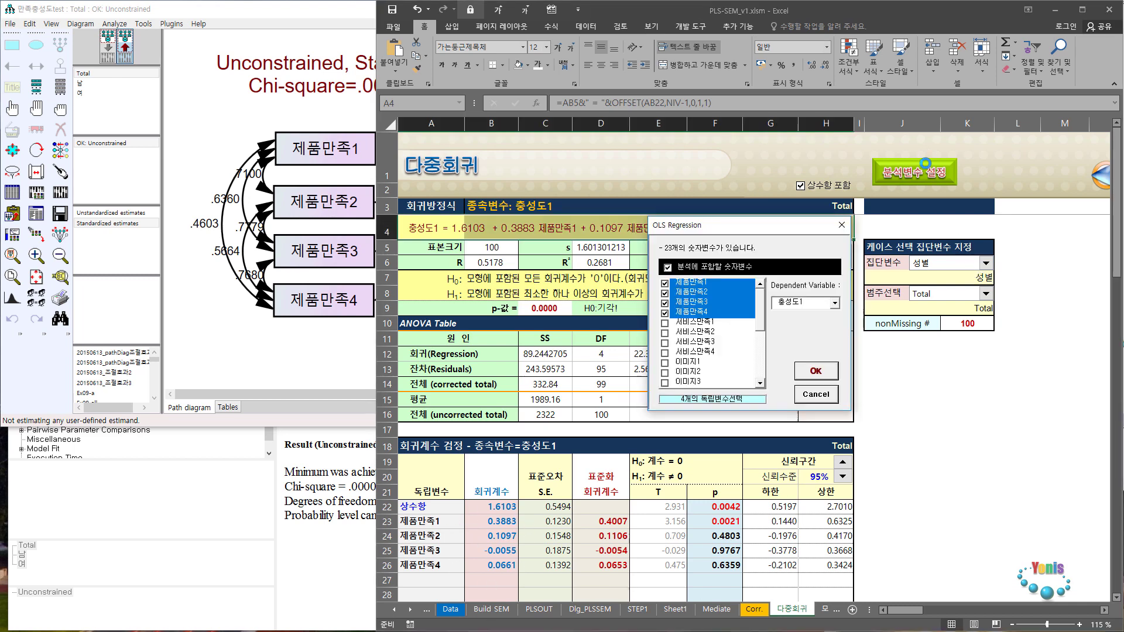
left_click(699, 301)
left_click(700, 292)
left_click(702, 311)
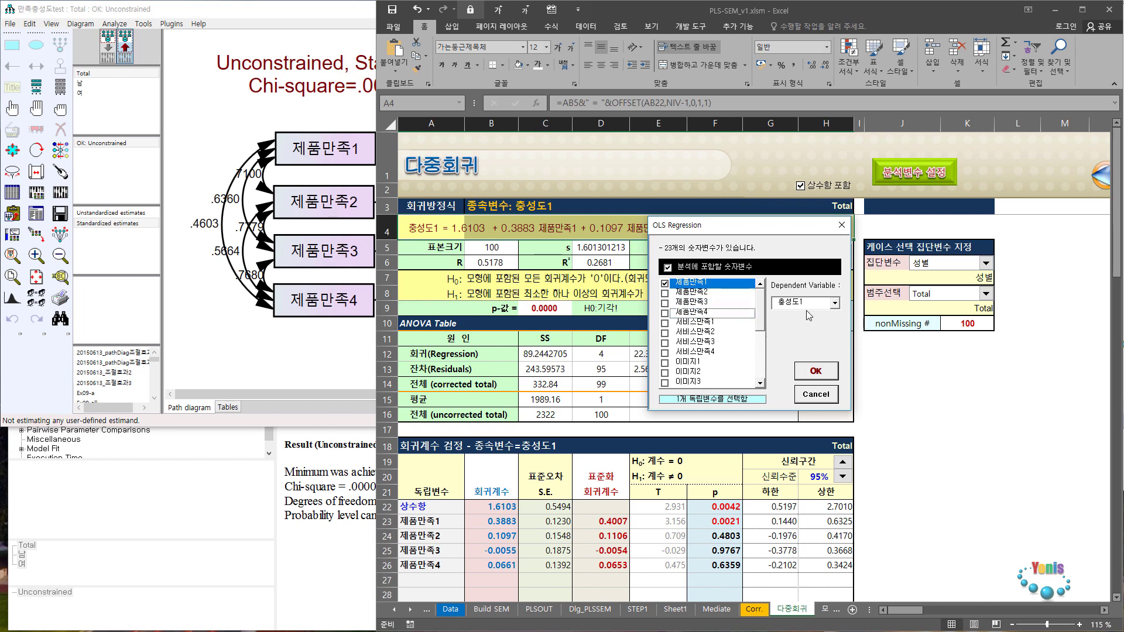
left_click(814, 370)
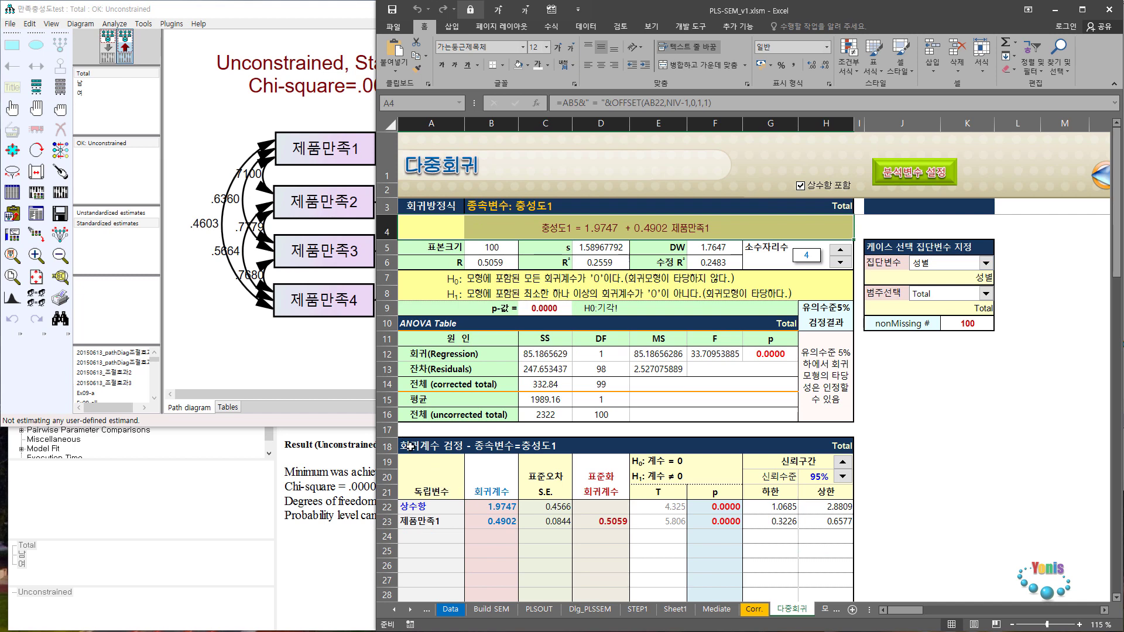
Send the 제품만족1 coefficient test table, A18:H23, to a new xlOUTPUT workbook and shrink that workbook's window.
left_click_drag(411, 446, 832, 524)
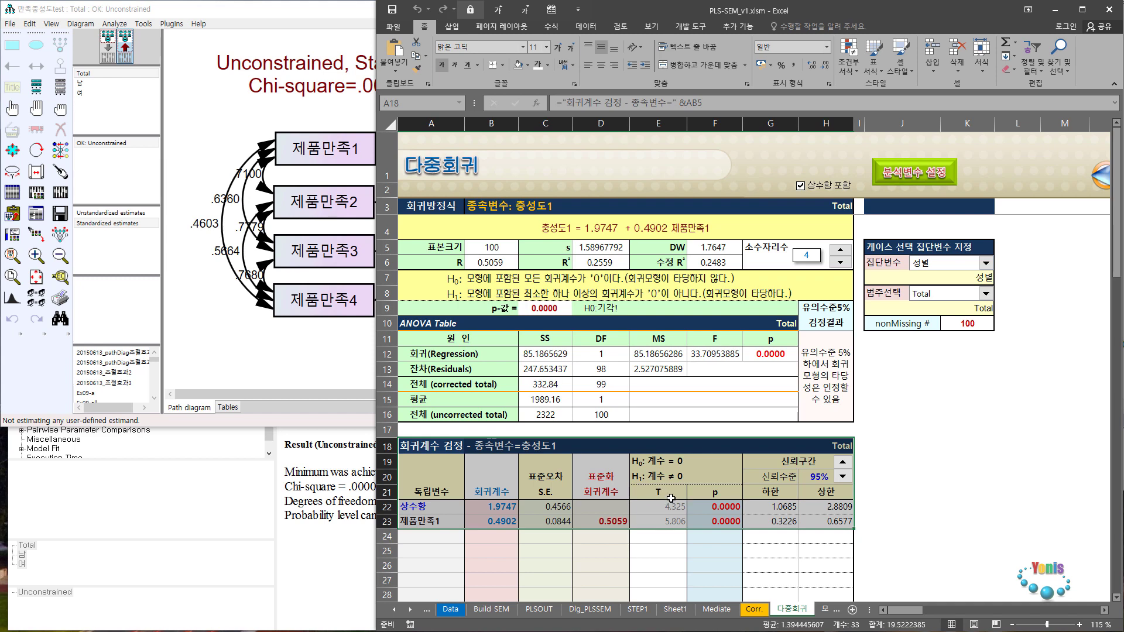
right_click(770, 485)
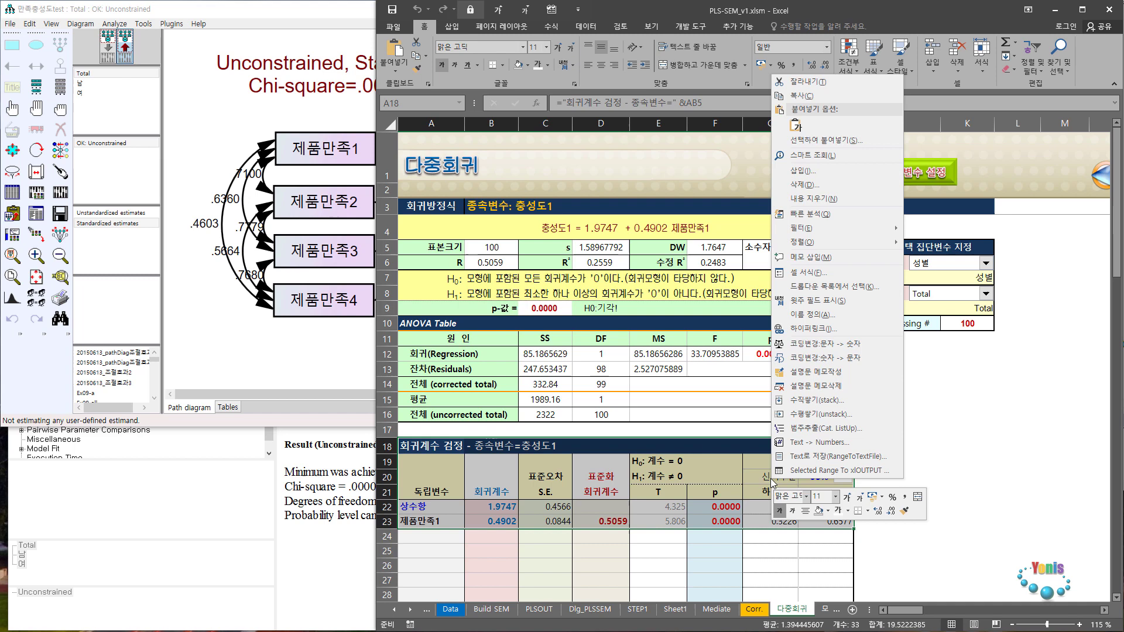
left_click(843, 470)
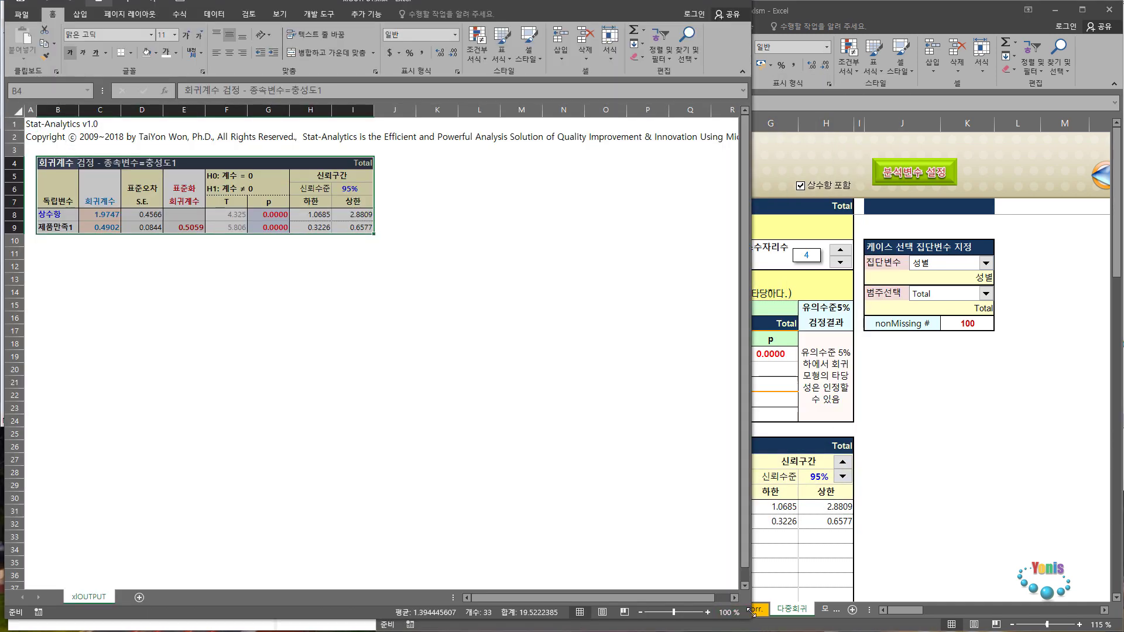
left_click_drag(750, 619, 463, 352)
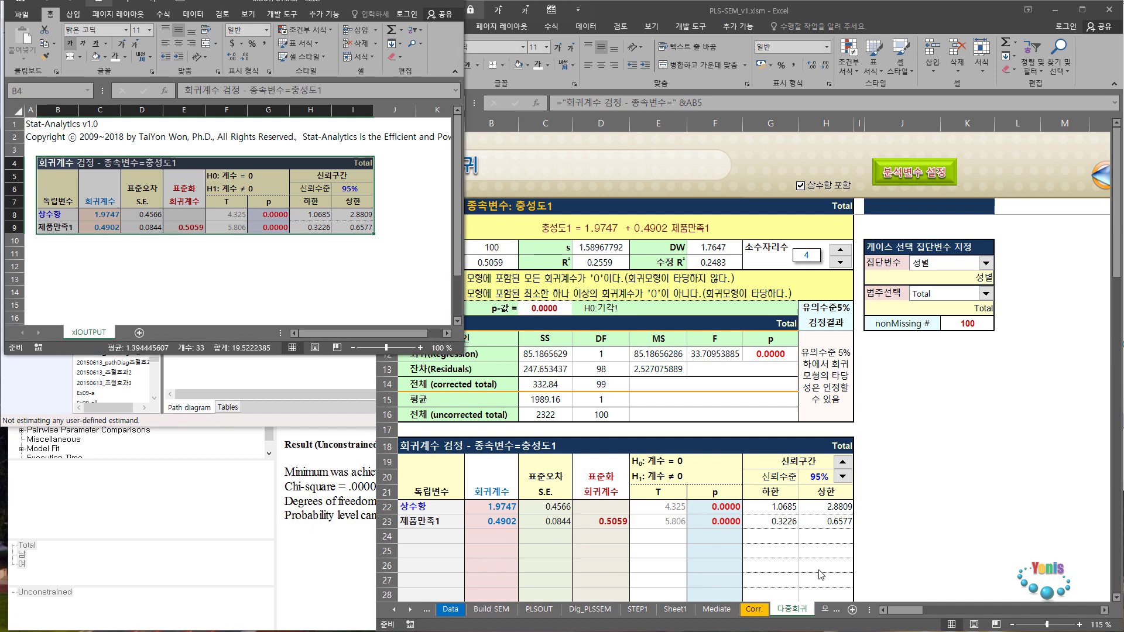
Rerun the regression on 충성도1 with 제품만족2 replacing 제품만족1 as the only independent variable.
left_click(920, 171)
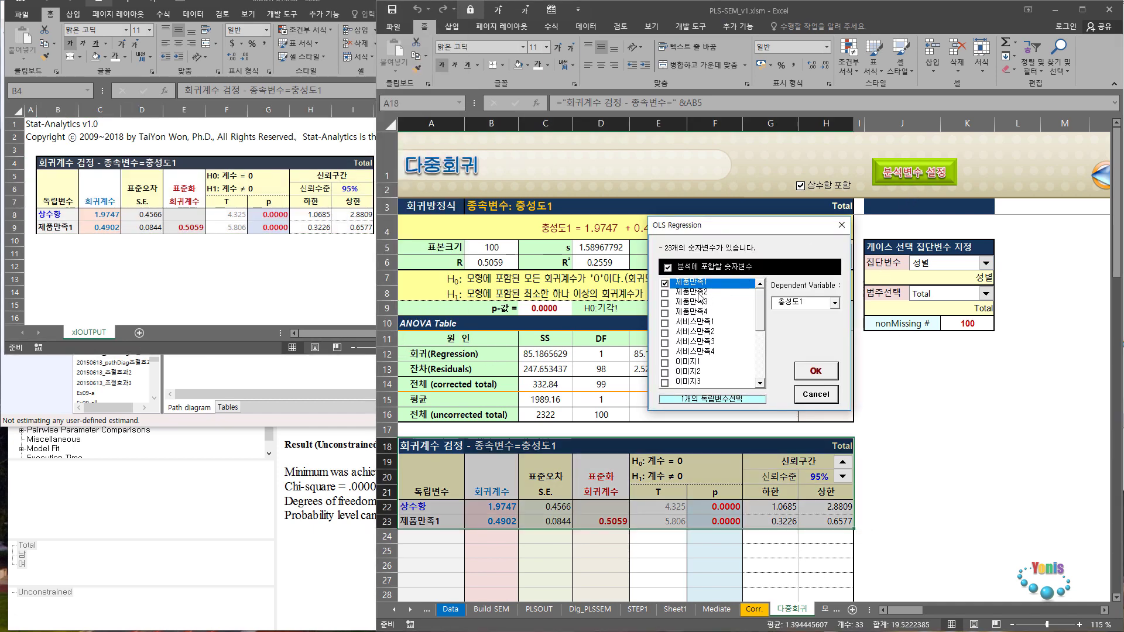
left_click(699, 293)
left_click(697, 282)
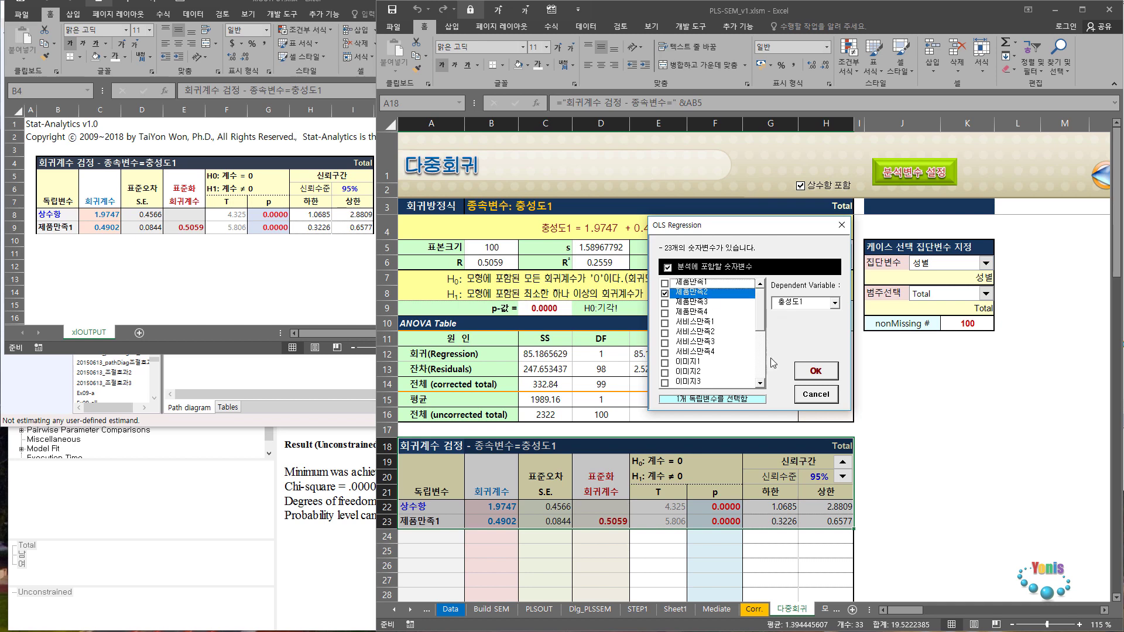
left_click(814, 370)
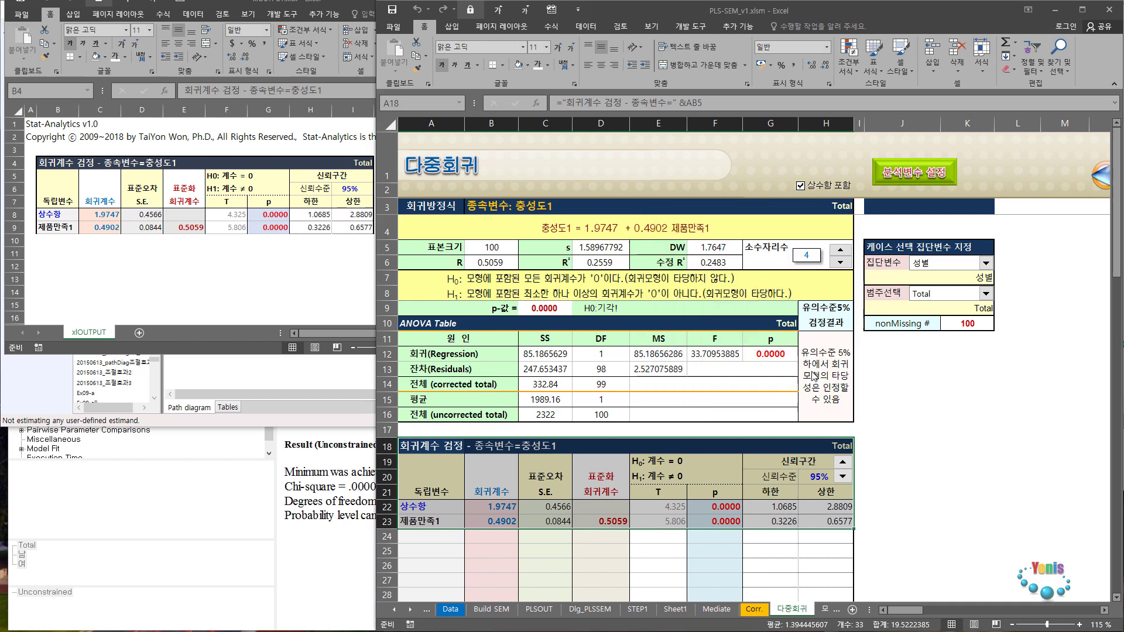
Send the 제품만족2 coefficient table to xlOUTPUT starting at cell B11 and make the output window taller.
right_click(526, 479)
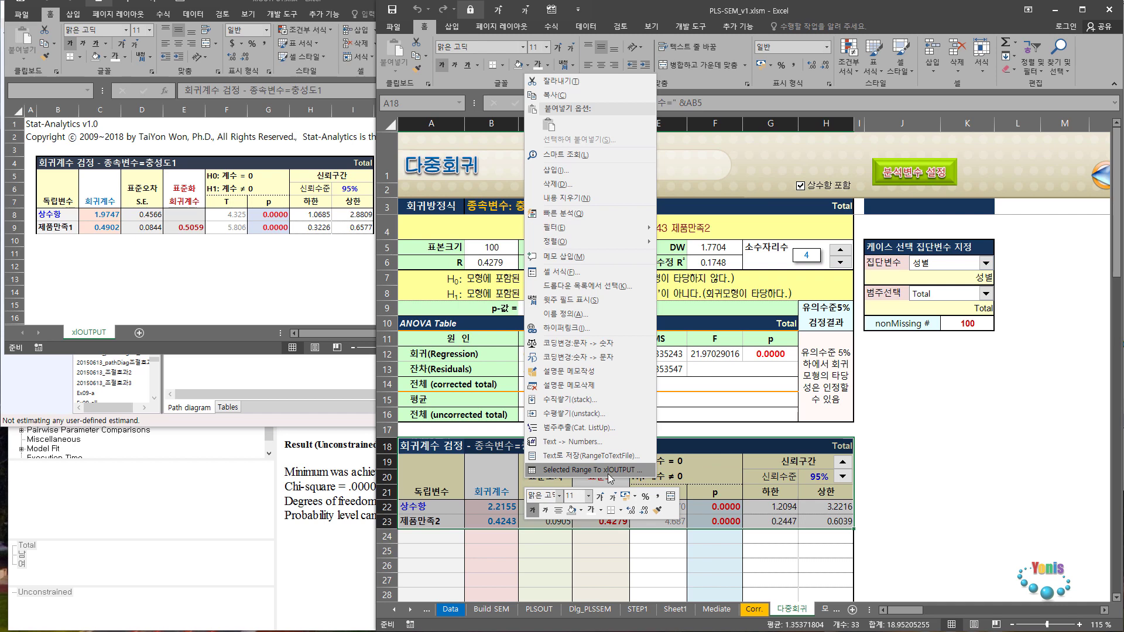
left_click(592, 470)
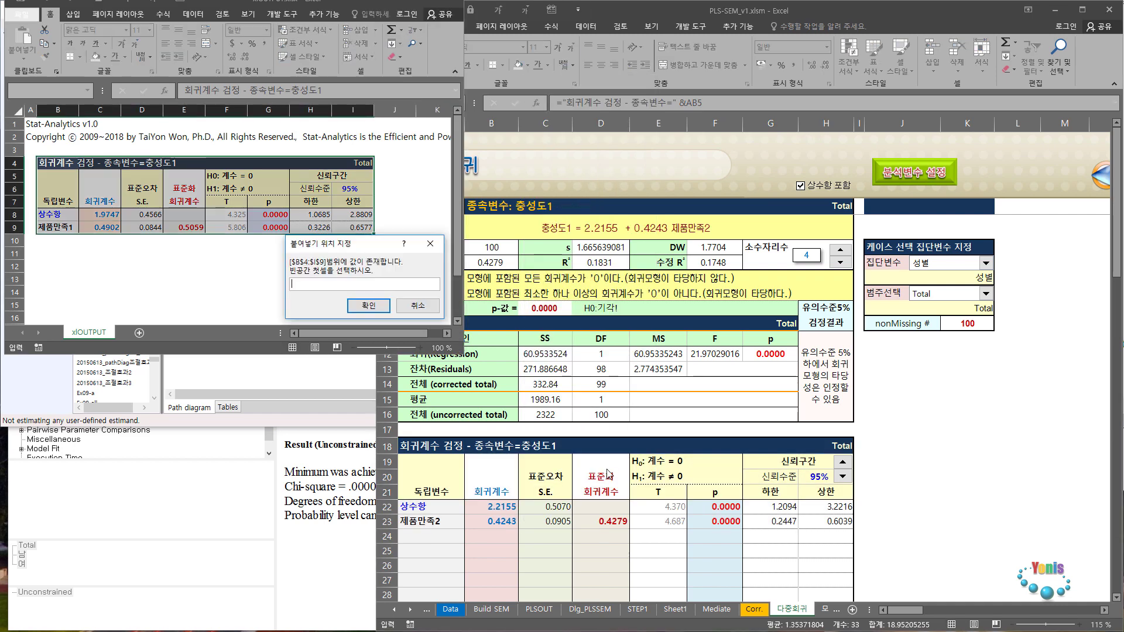
left_click(53, 241)
left_click(53, 253)
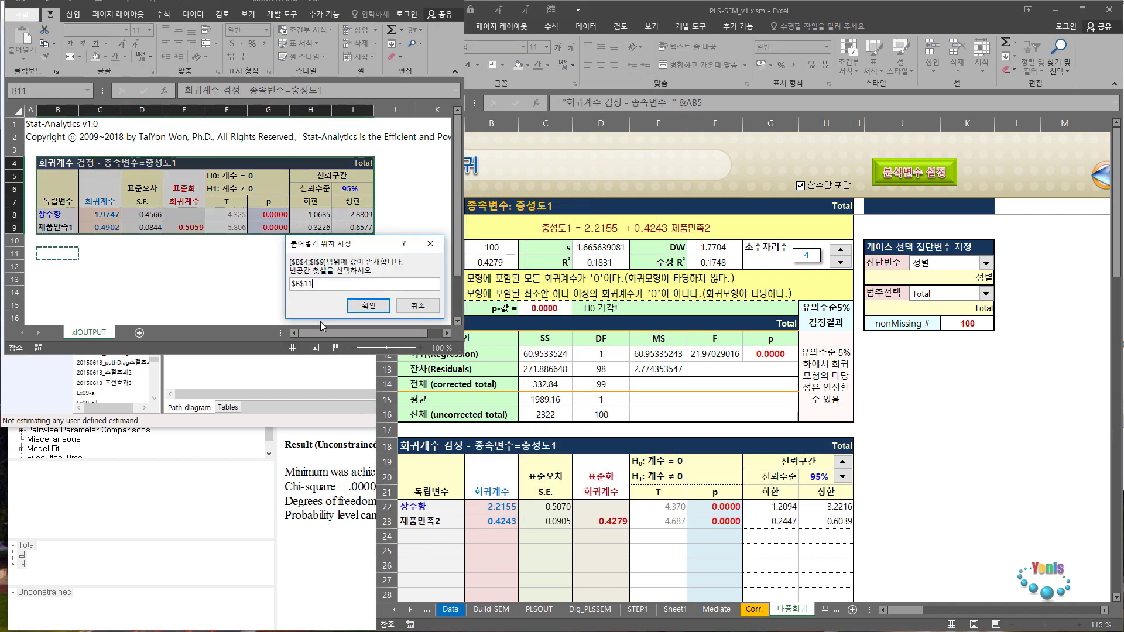
left_click(368, 305)
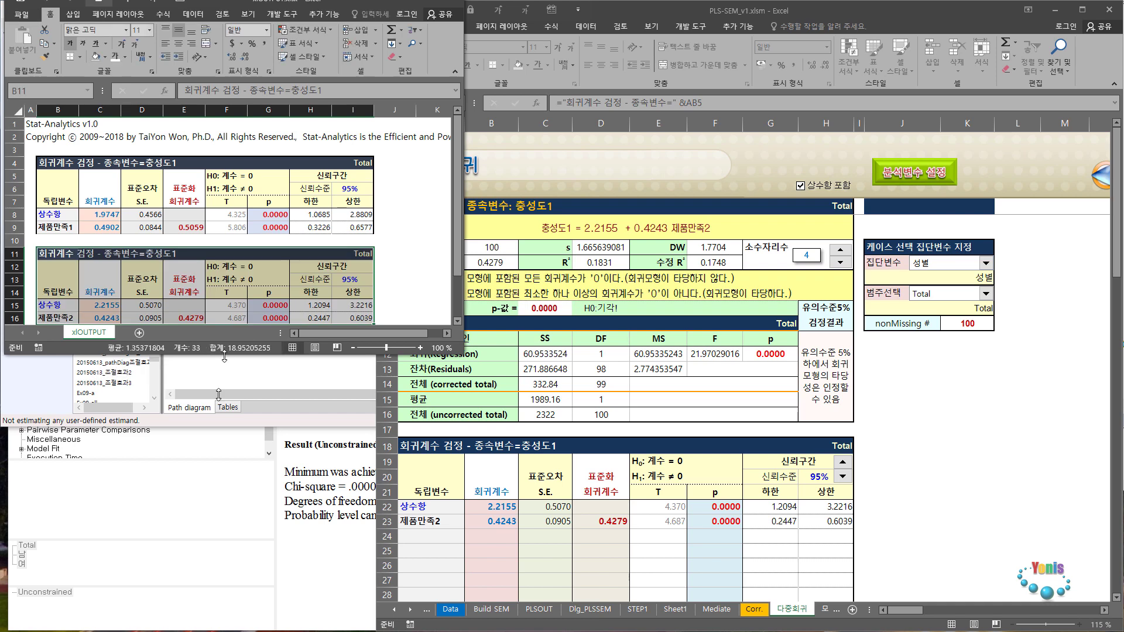
left_click_drag(224, 356, 224, 620)
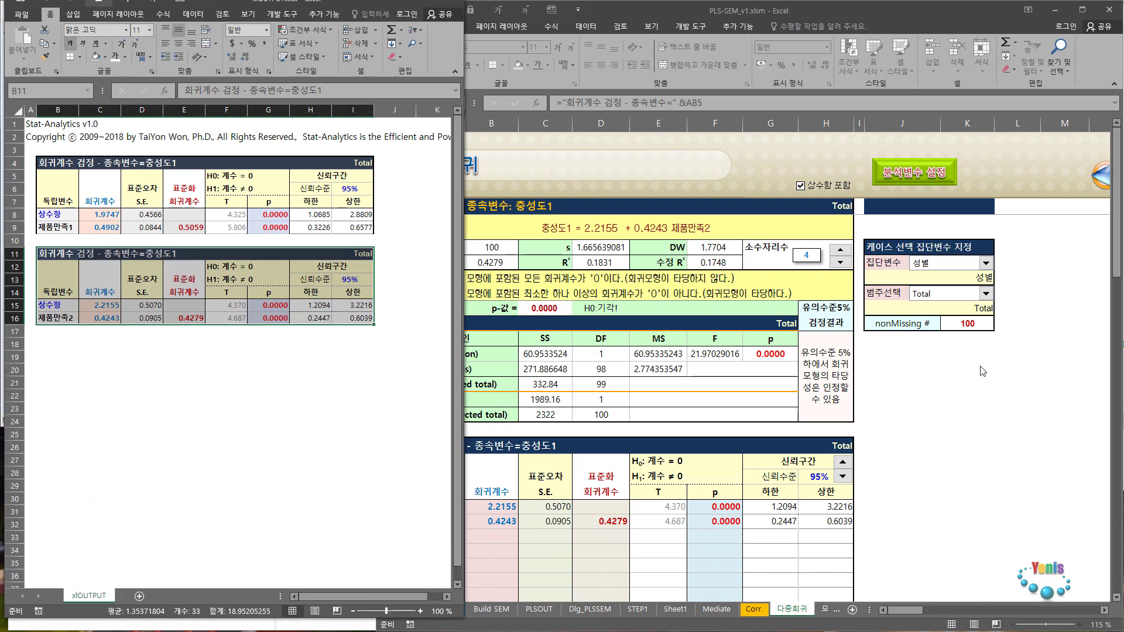
Rerun the regression on 충성도1 with 제품만족3 as the only independent variable.
left_click(934, 183)
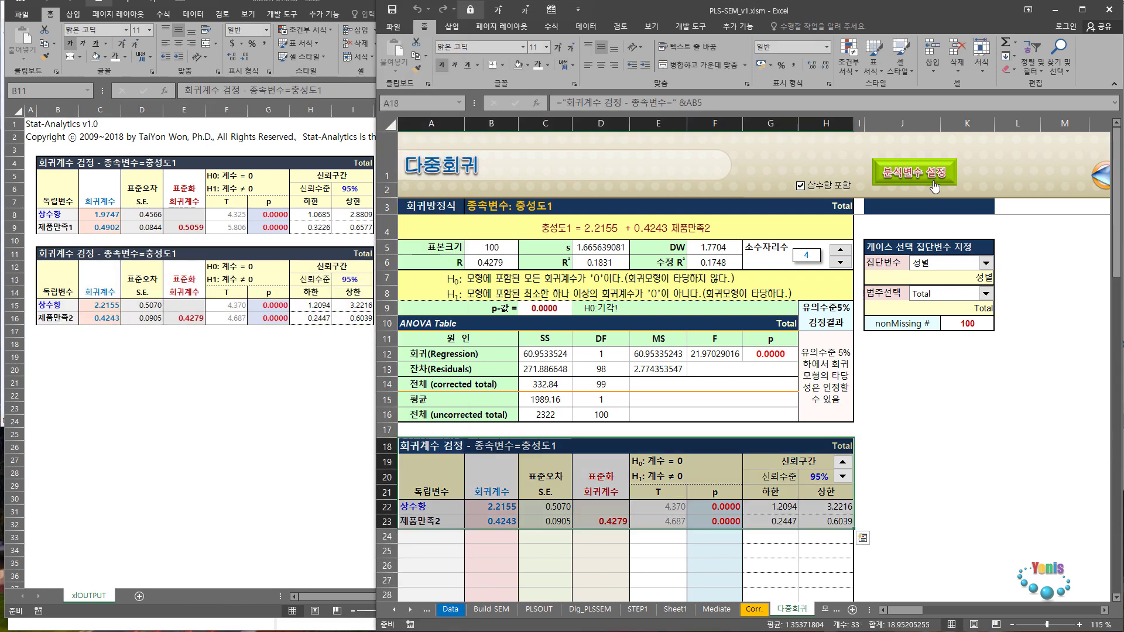
left_click(935, 186)
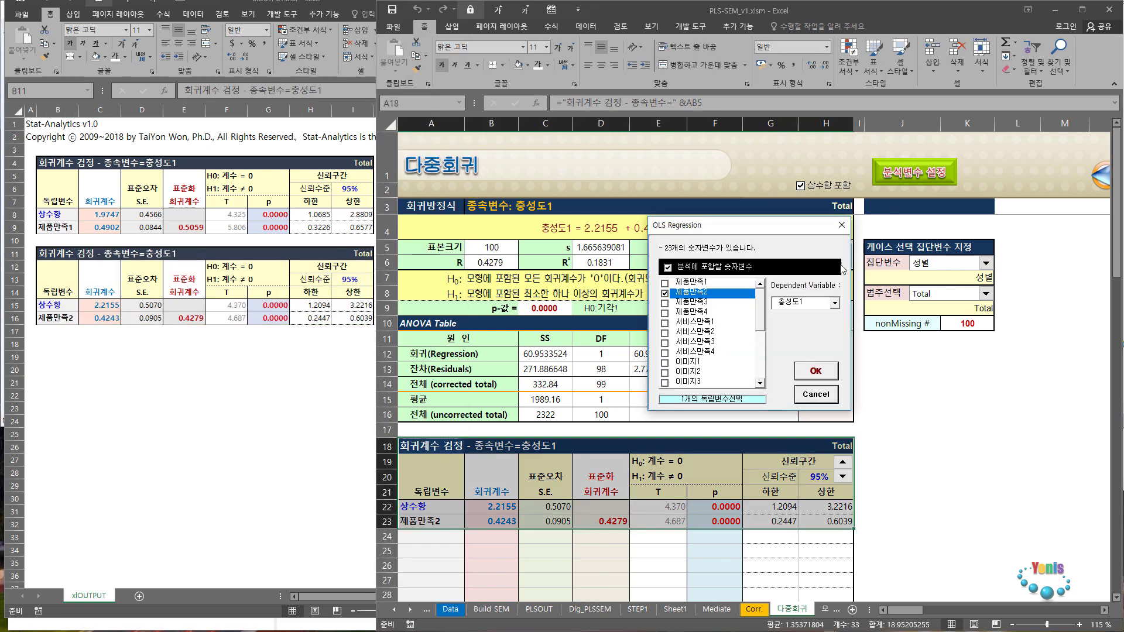
left_click(703, 302)
left_click(810, 378)
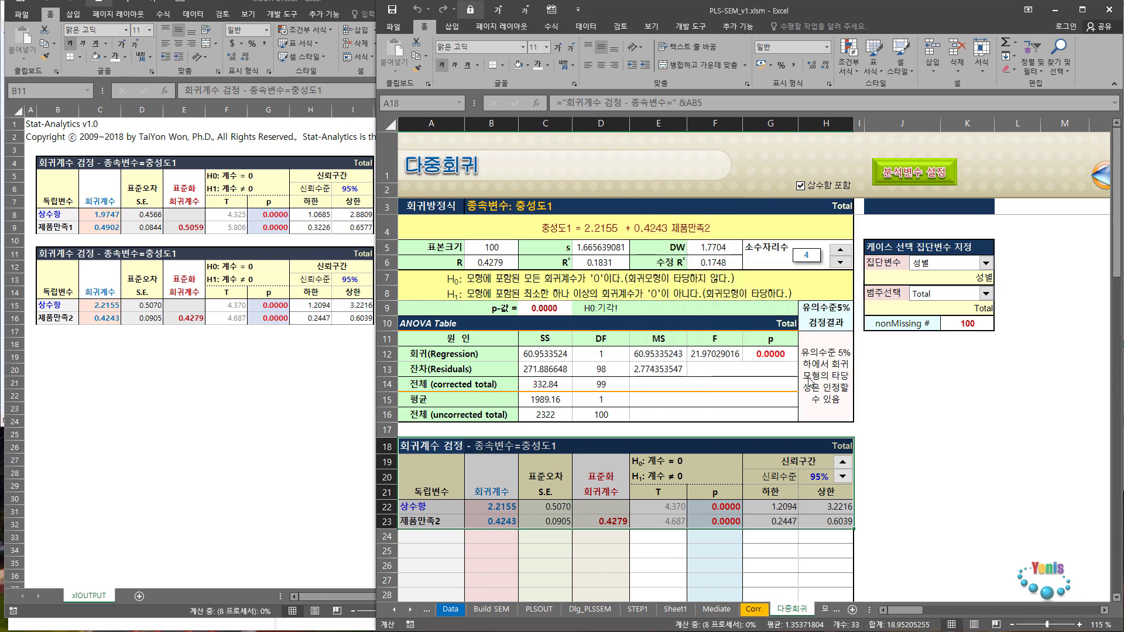
Send the 제품만족3 coefficient table to xlOUTPUT starting at cell B18.
right_click(557, 473)
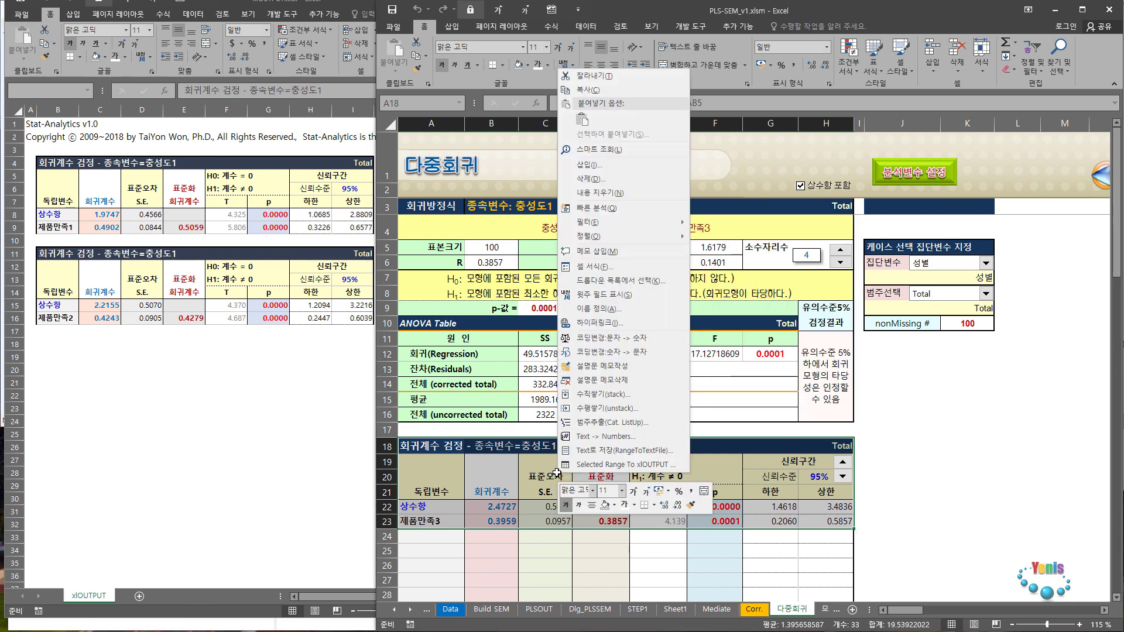
left_click(602, 465)
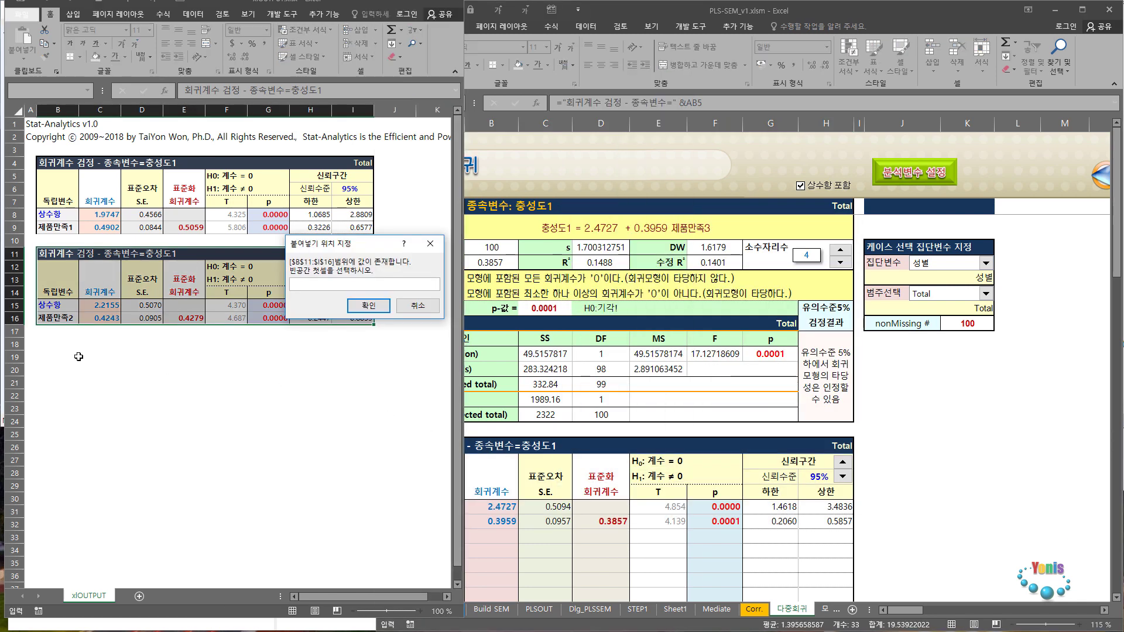
left_click(60, 345)
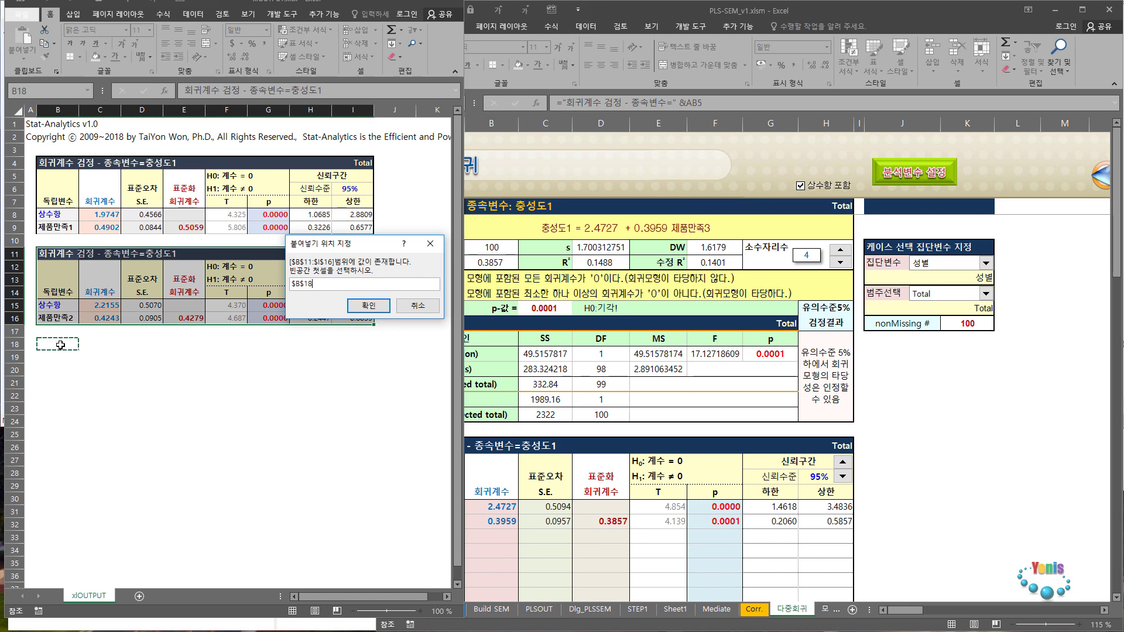
left_click(369, 306)
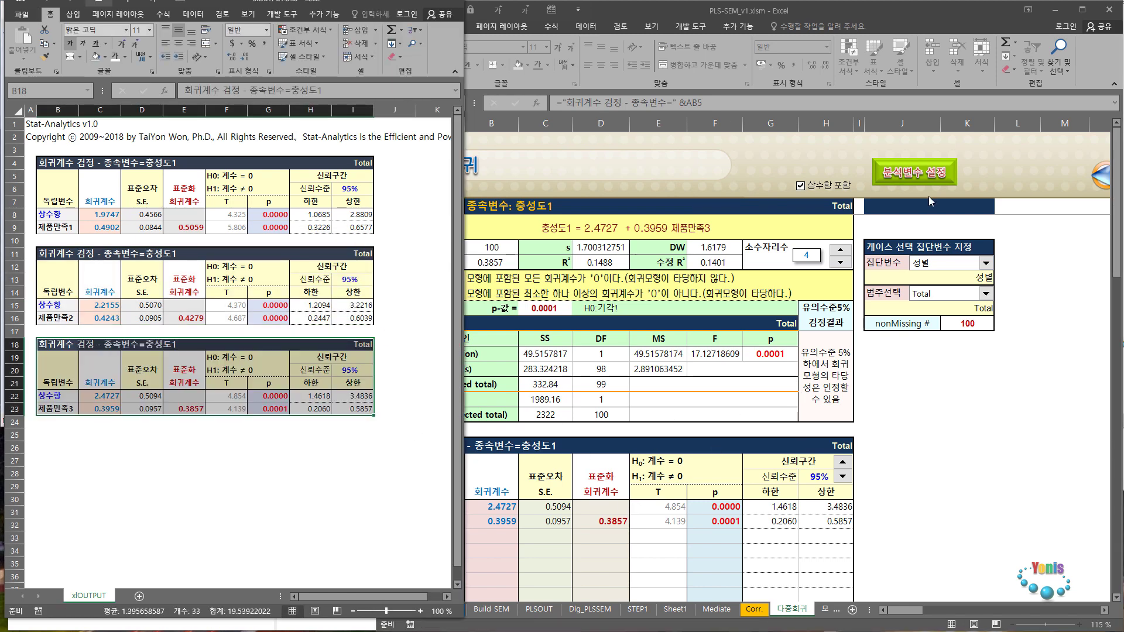
Rerun the regression on 충성도1 with 제품만족4 as the only independent variable.
left_click(937, 174)
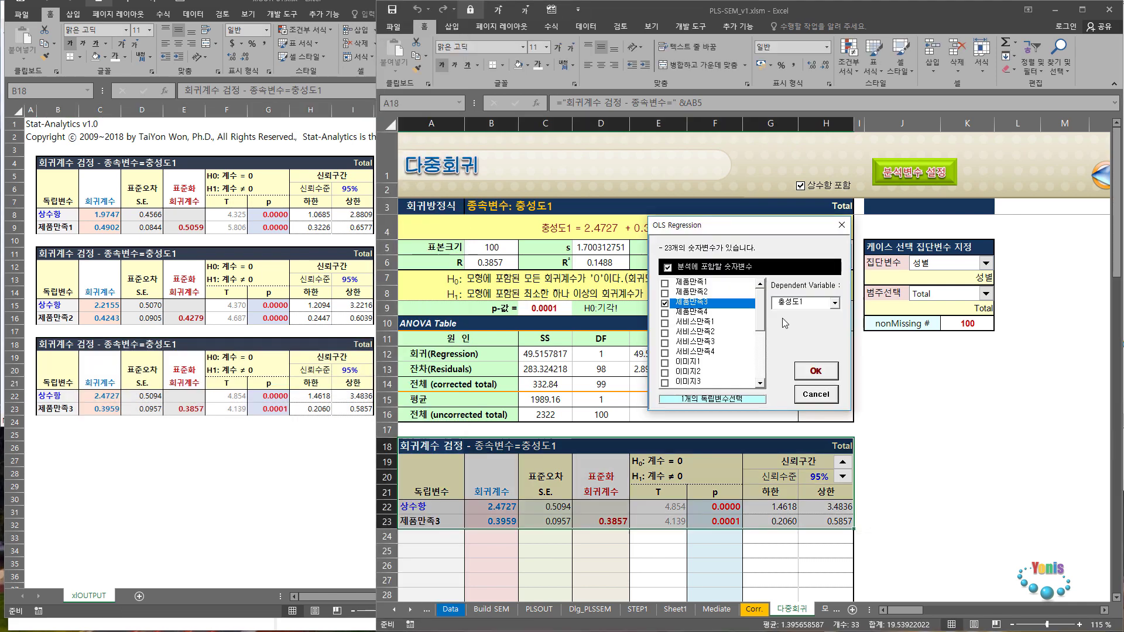
left_click(708, 313)
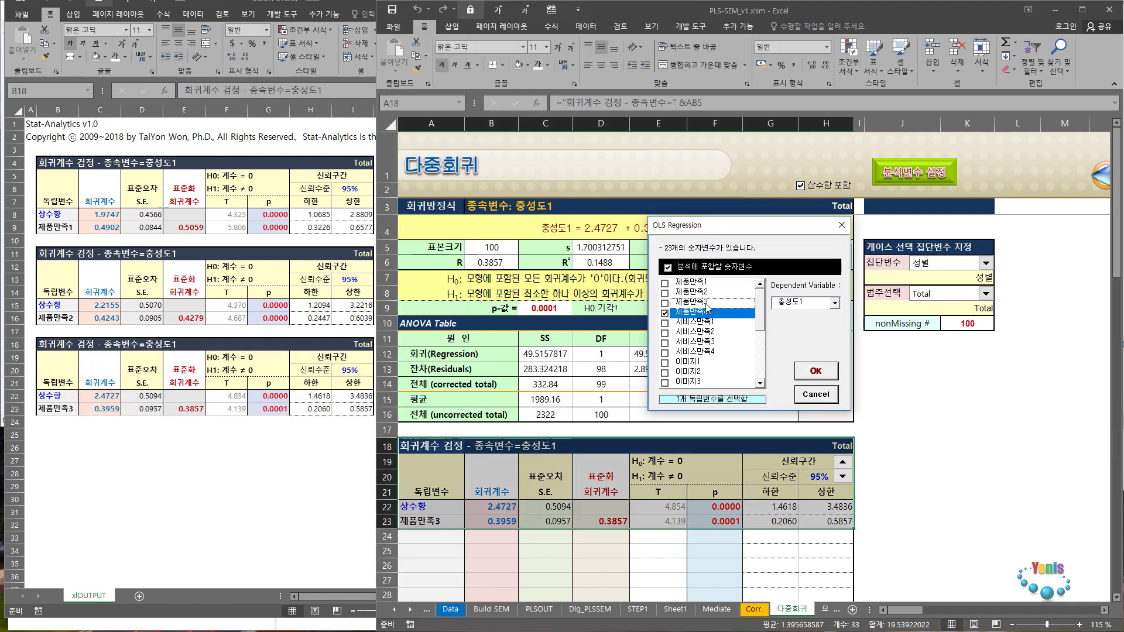
left_click(807, 378)
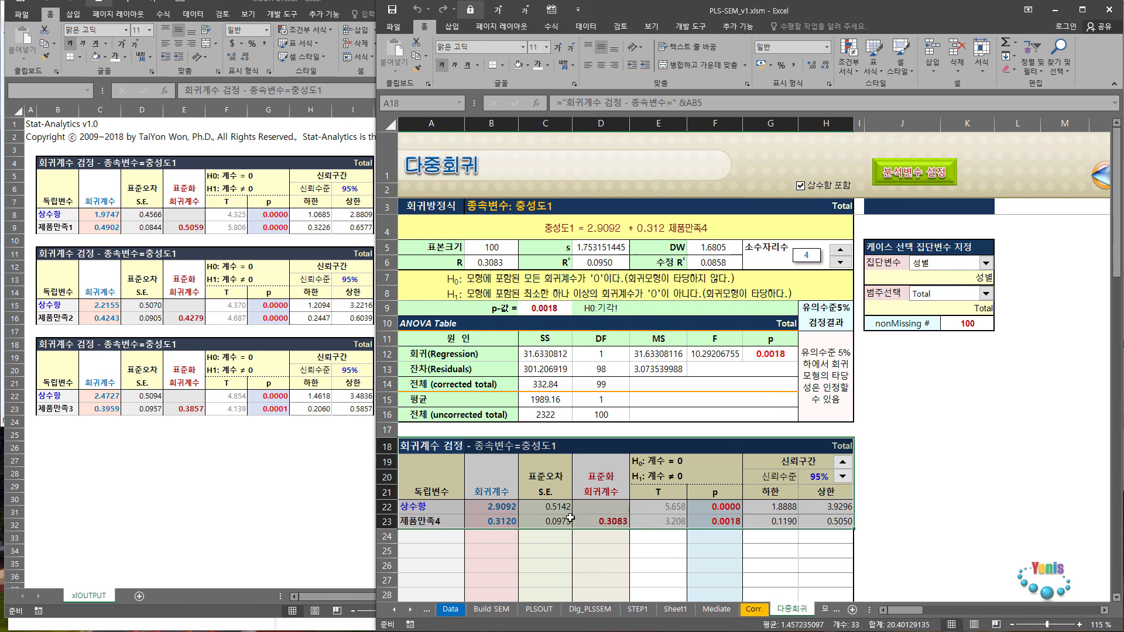
Send the 제품만족4 coefficient table to xlOUTPUT starting at cell B25.
right_click(623, 499)
left_click(671, 487)
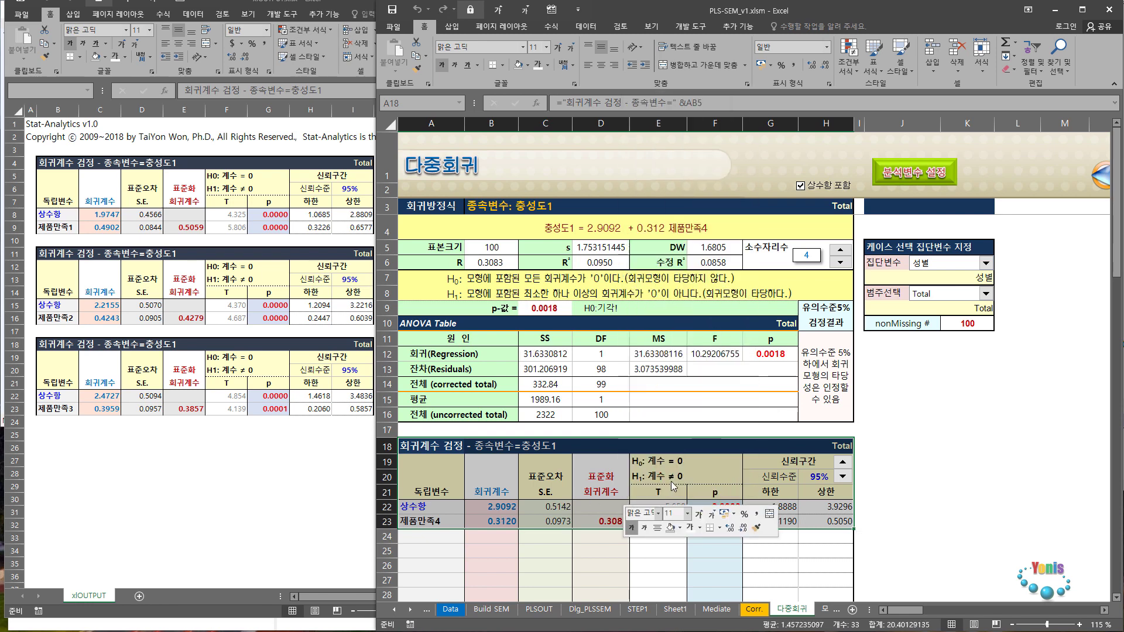
left_click(60, 438)
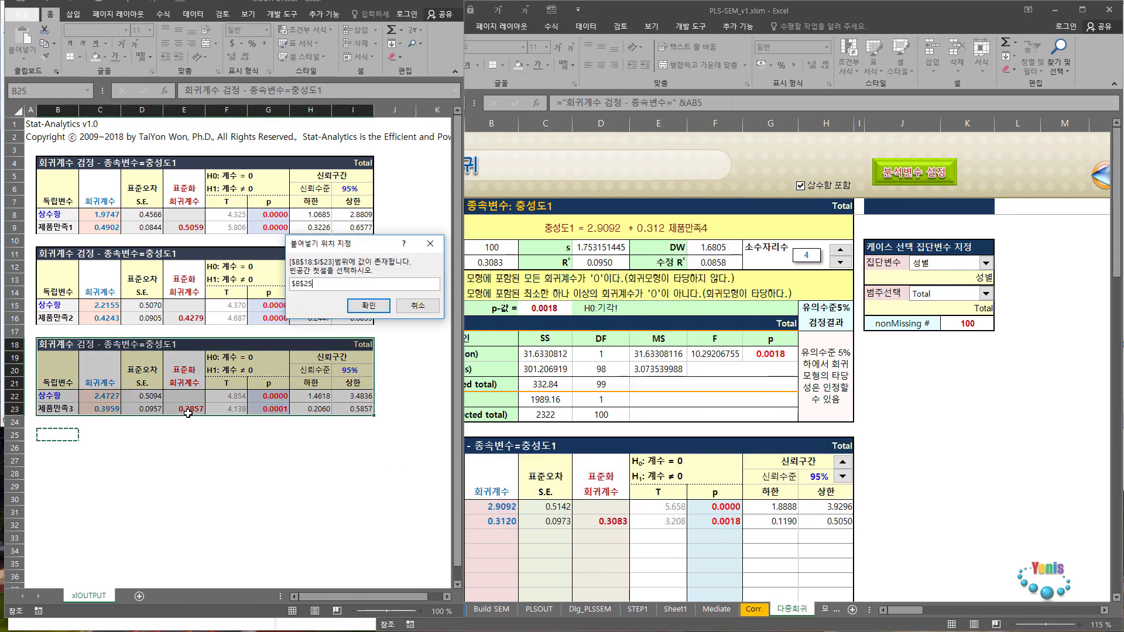
left_click(369, 305)
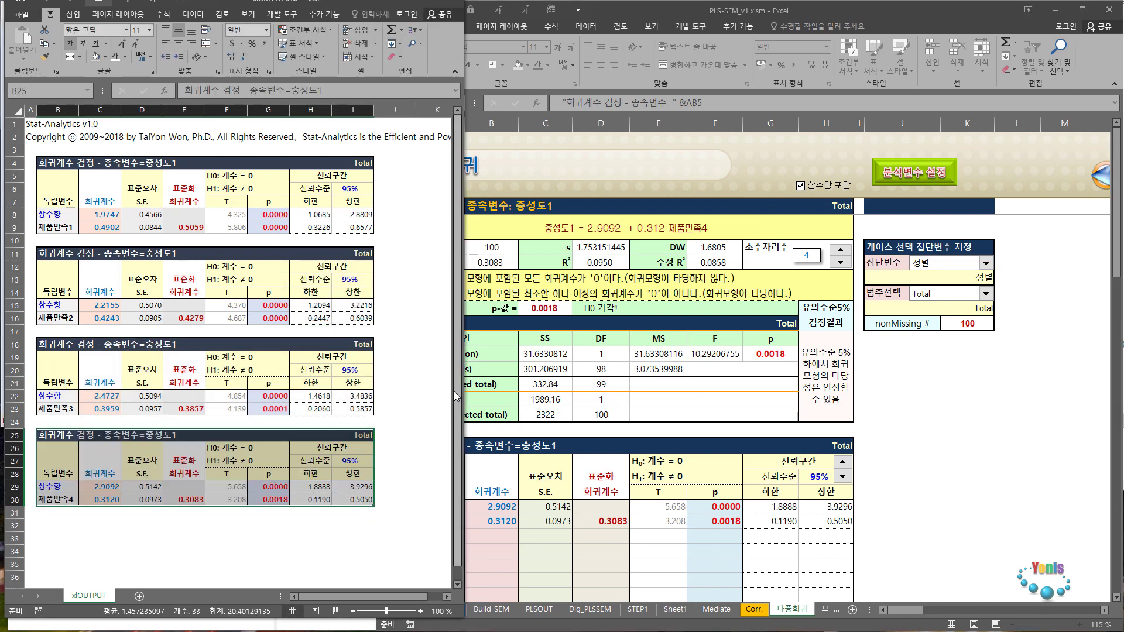
Widen the xlOUTPUT window and go through the standardized regression coefficients of the four single-predictor tables.
left_click_drag(463, 395, 779, 396)
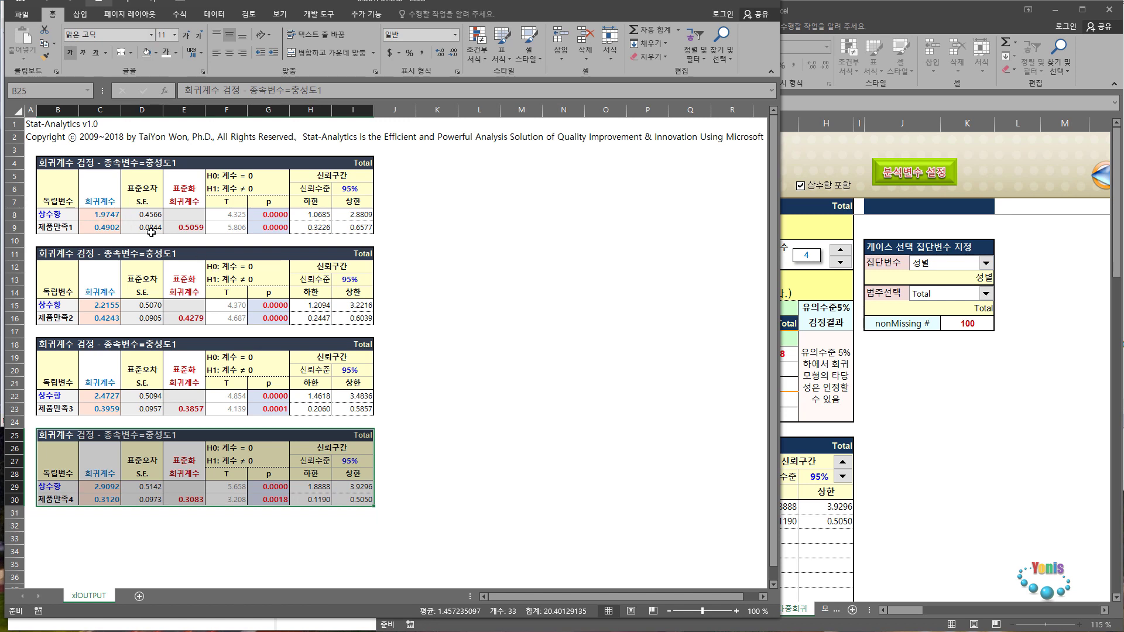
left_click(184, 230)
left_click(187, 318)
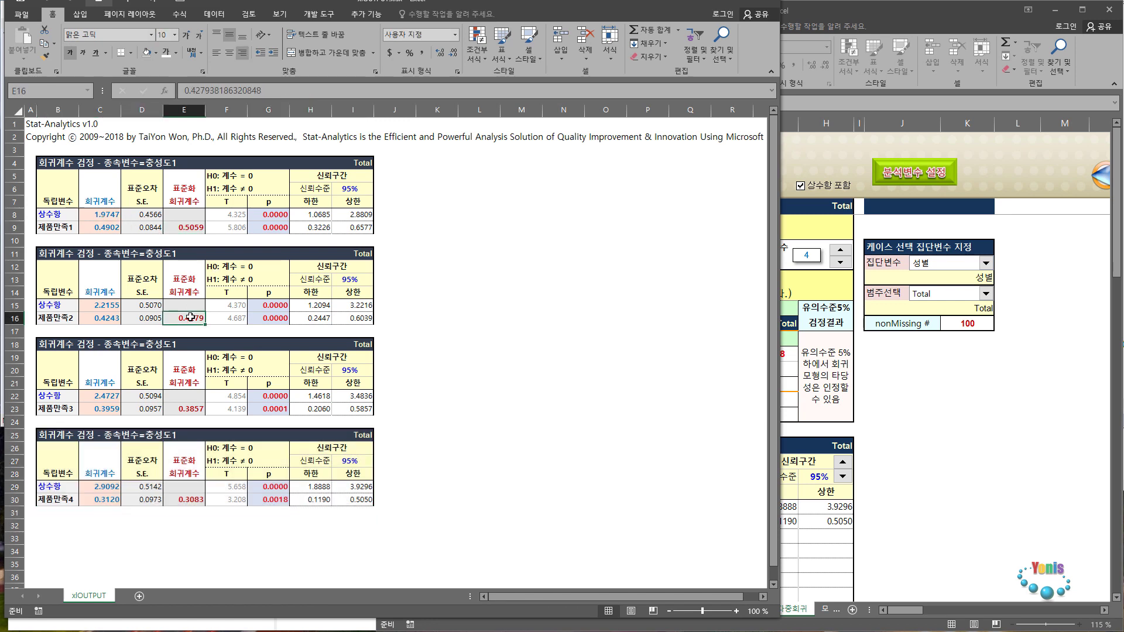
left_click(190, 409)
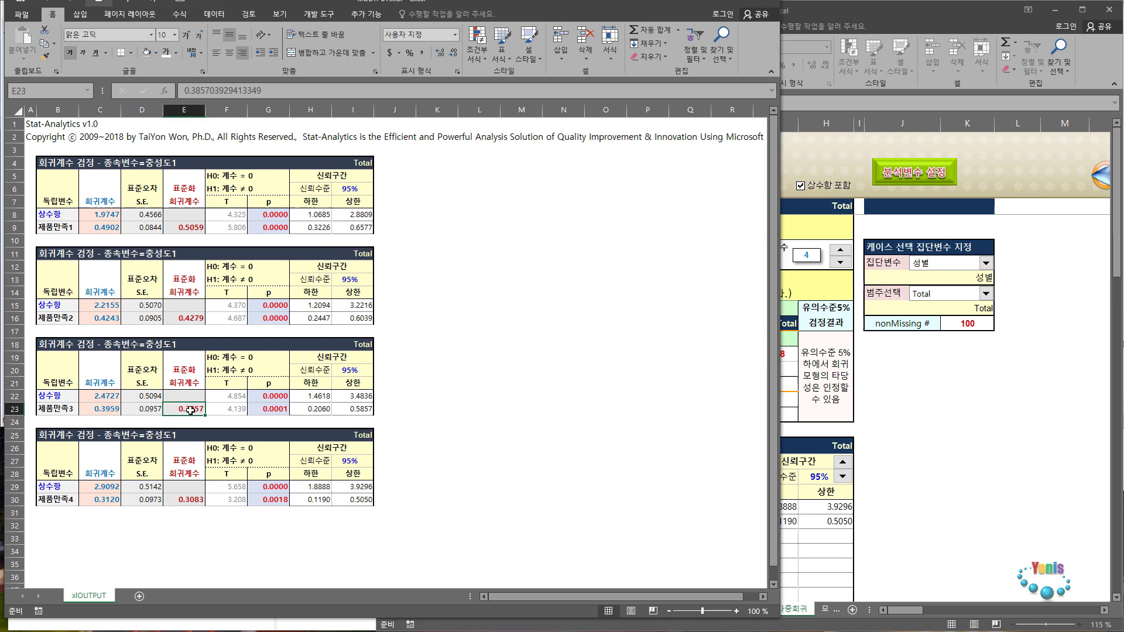
left_click(187, 509)
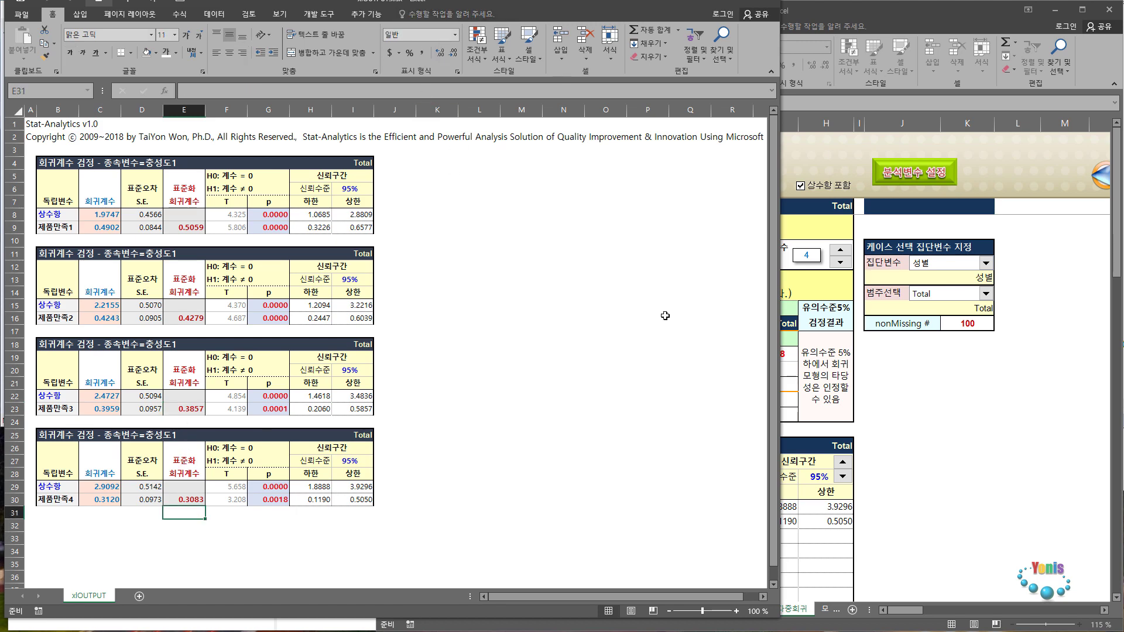
Narrow the xlOUTPUT window, move it beside the path diagram, and bring the Amos window with the 충성도1 model to the front.
left_click_drag(779, 480, 447, 428)
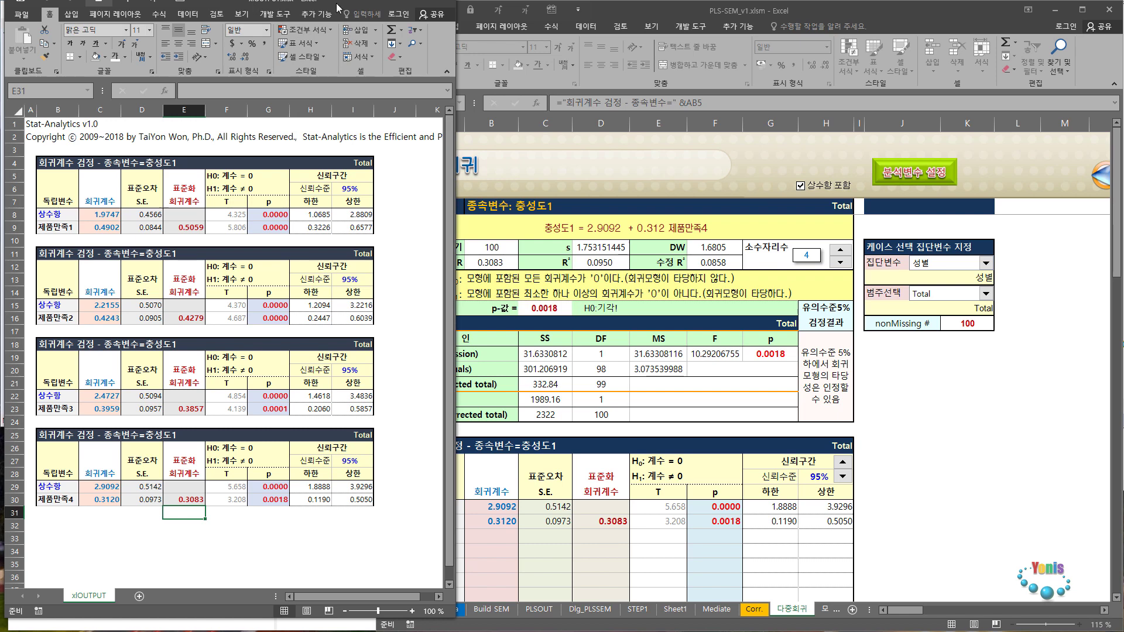
left_click_drag(338, 7, 886, 3)
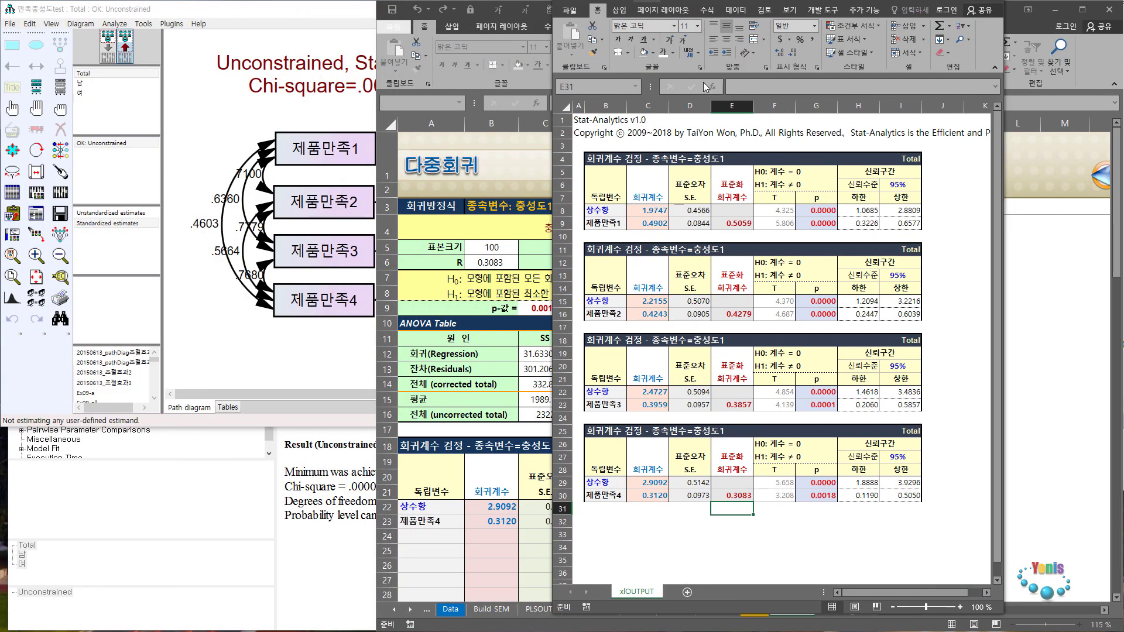
left_click(276, 354)
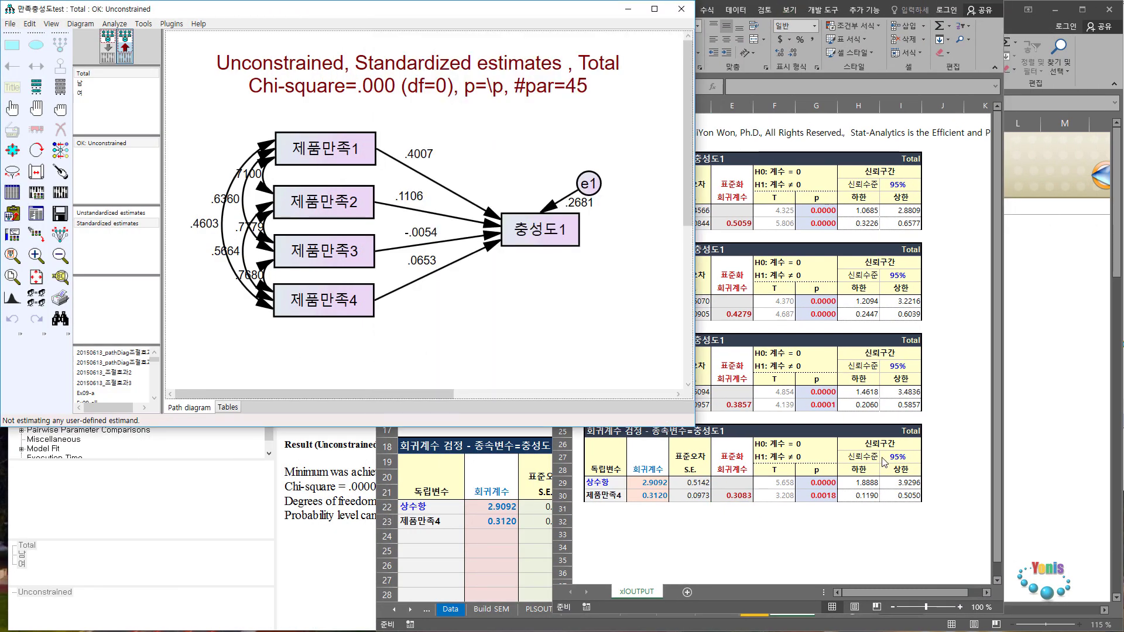
Review the standardized coefficients of the single-predictor tables in xlOUTPUT, move that window closer, and return to the Amos path diagram.
left_click(735, 509)
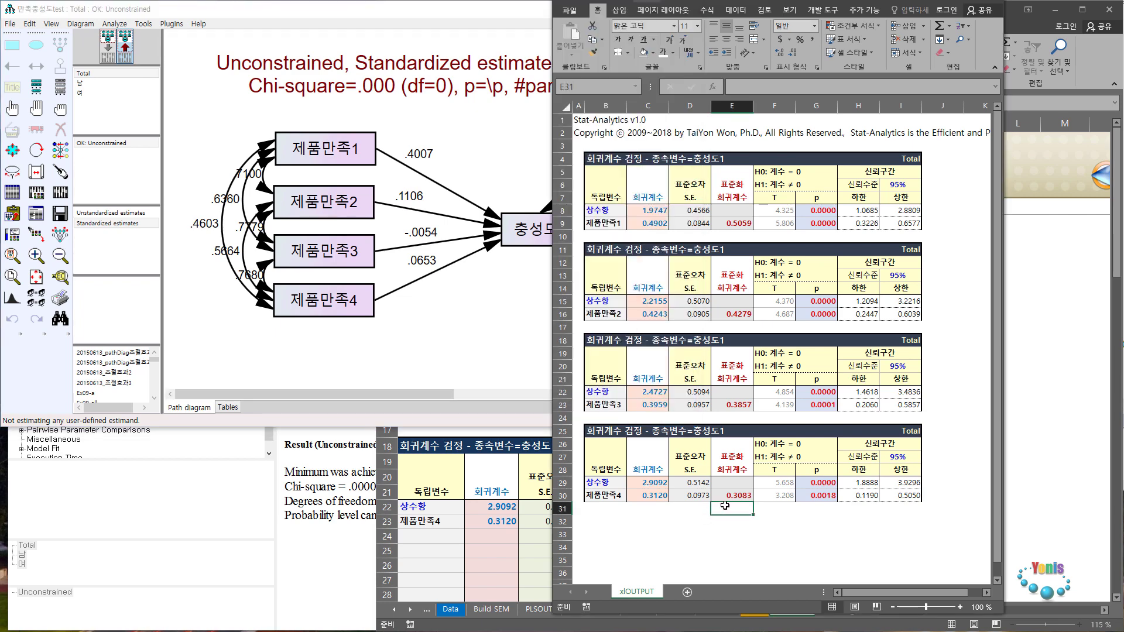
left_click(814, 533)
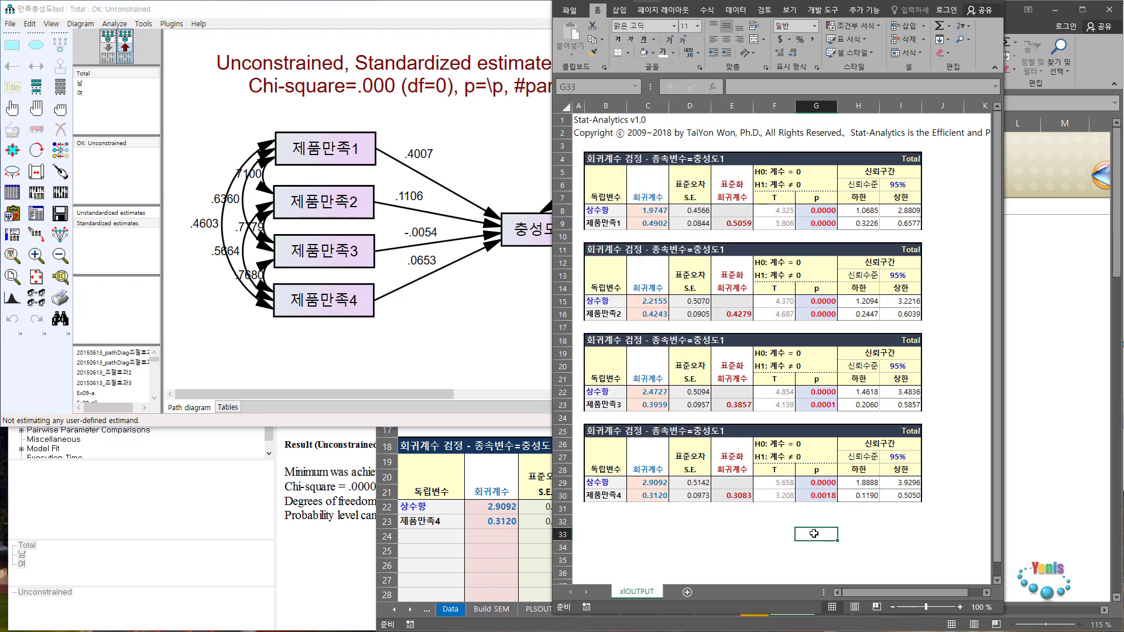
left_click(743, 497)
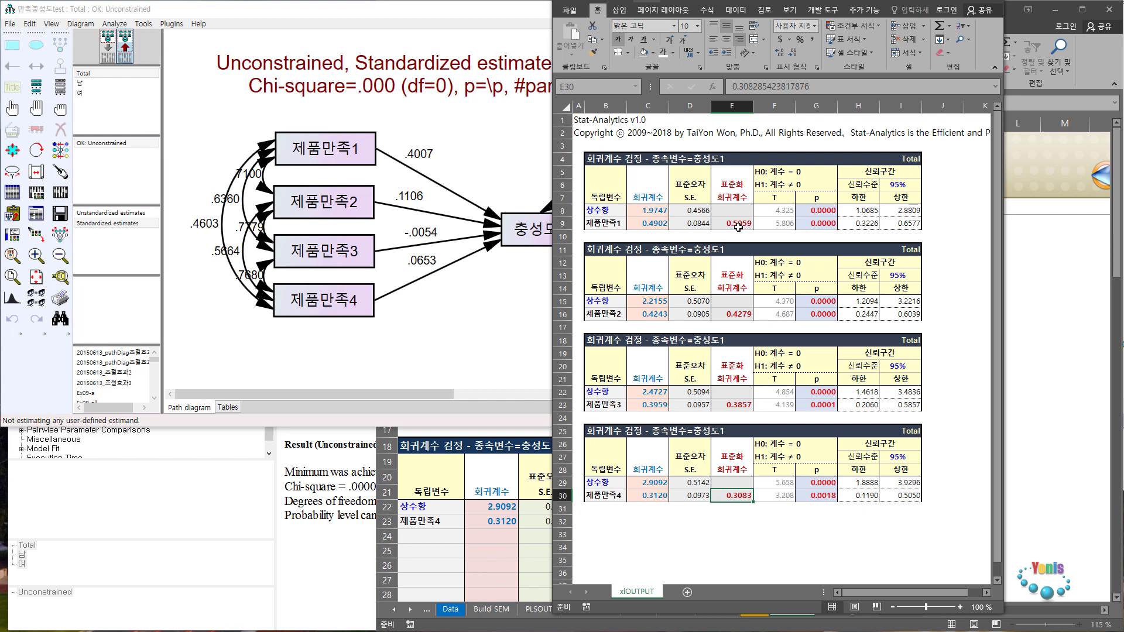
left_click(736, 326)
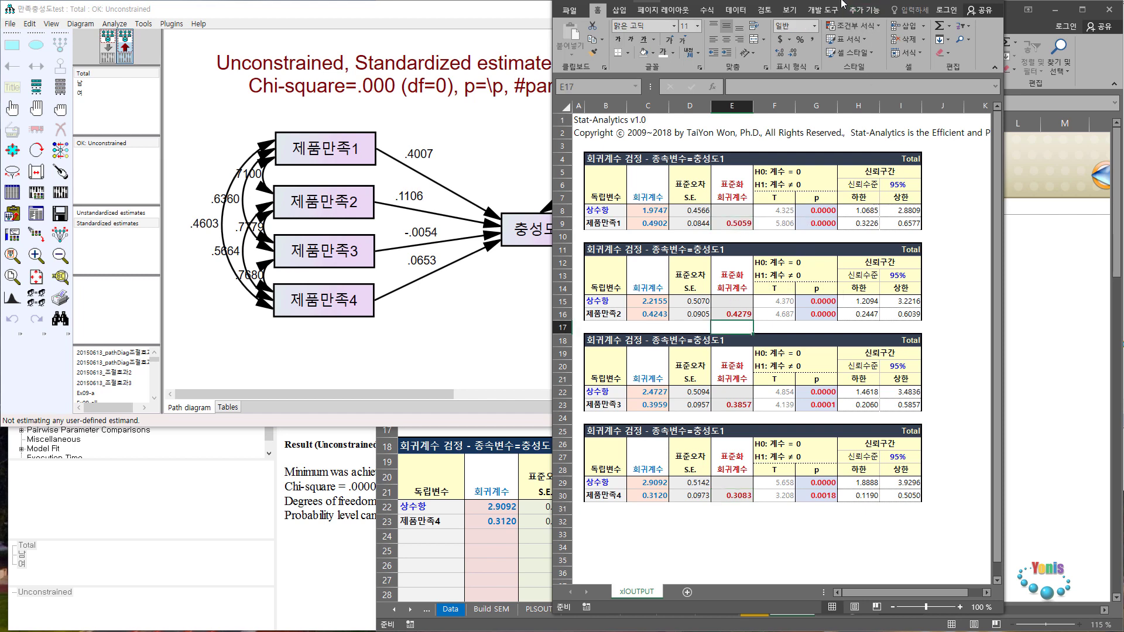
left_click_drag(844, 3, 785, 0)
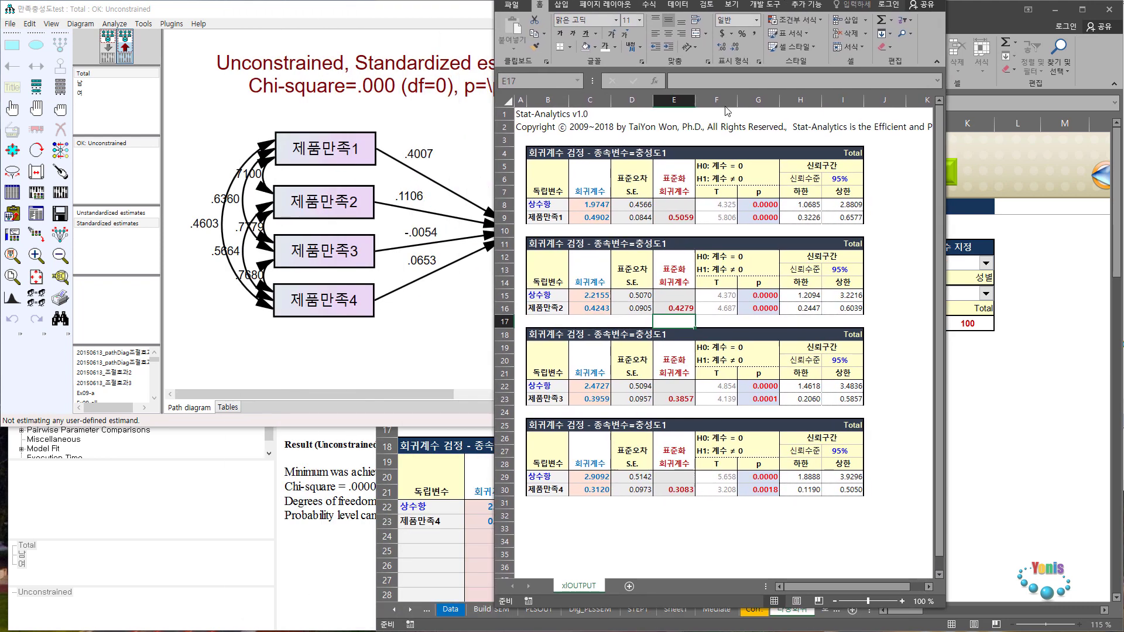
left_click(368, 337)
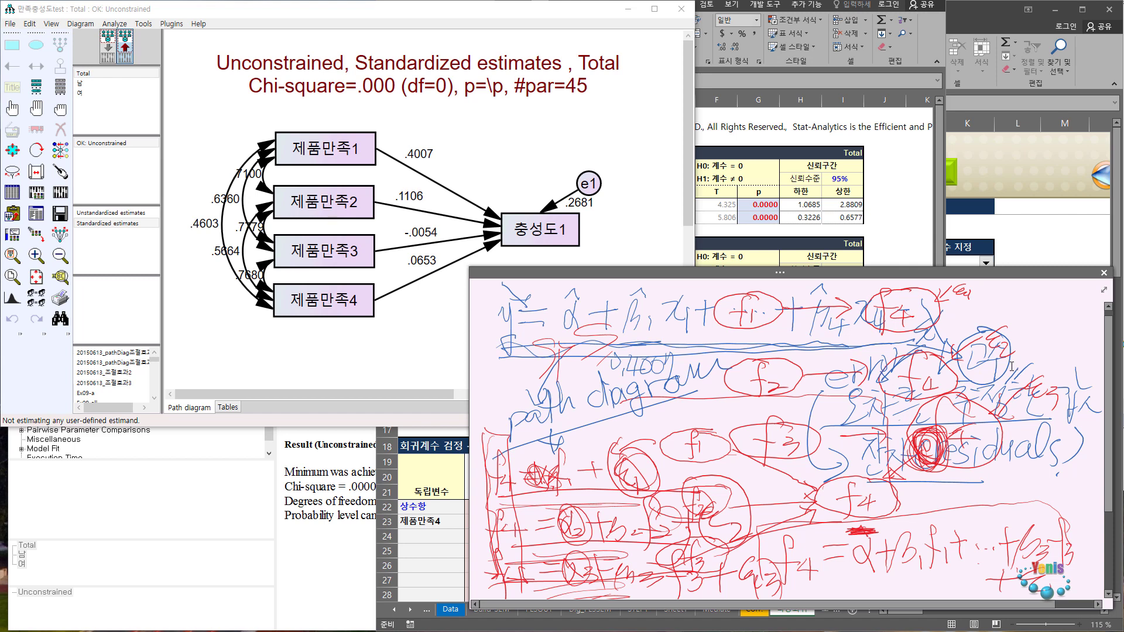
Reposition the OneNote page and handwrite S.E. and 표준오차 beside the regression equation, circling the notes and terms of the equation in red.
mouse_move(1004, 273)
left_mouse_down()
mouse_move(995, 250)
mouse_move(962, 231)
mouse_move(955, 260)
left_mouse_up()
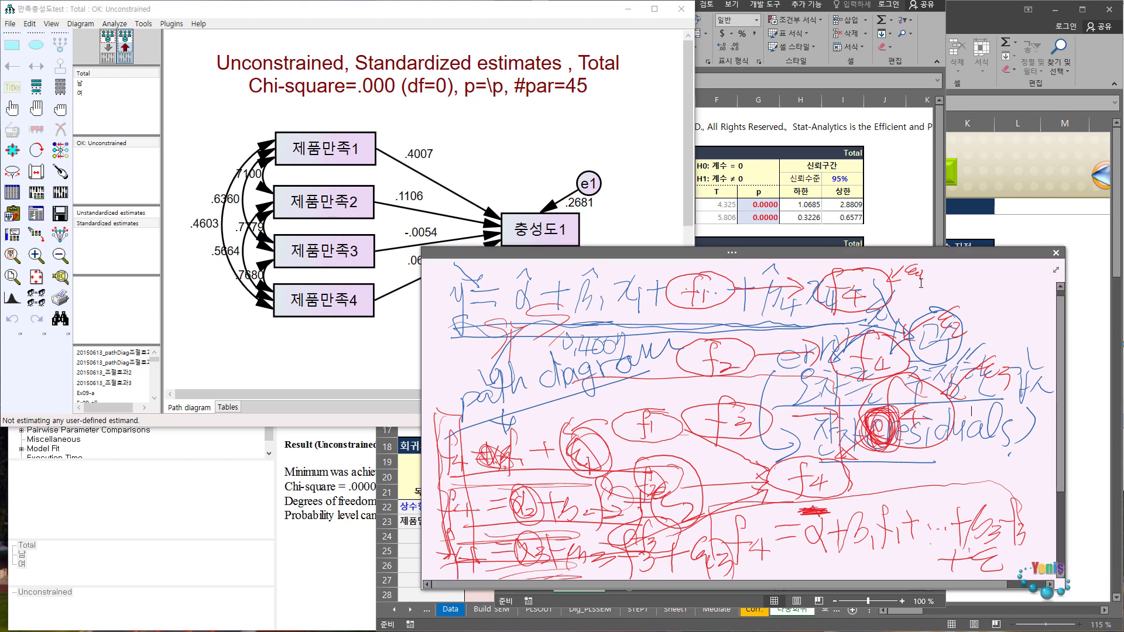
mouse_move(925, 278)
left_mouse_down()
mouse_move(896, 265)
mouse_move(932, 275)
mouse_move(936, 296)
mouse_move(970, 284)
mouse_move(954, 265)
left_mouse_up()
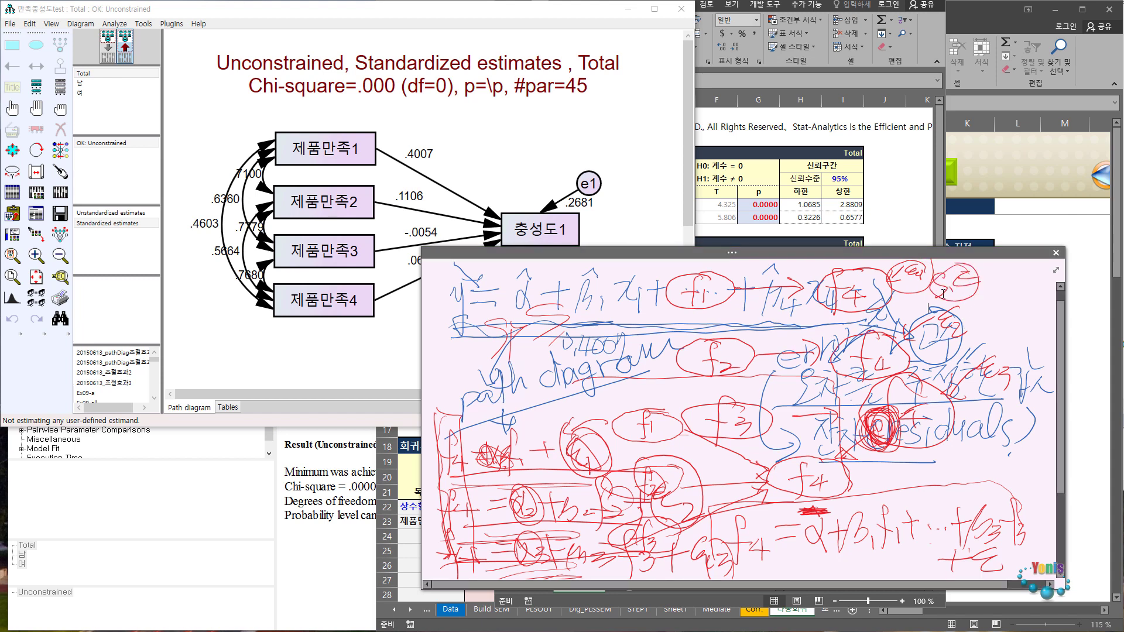
left_click_drag(974, 294, 1042, 322)
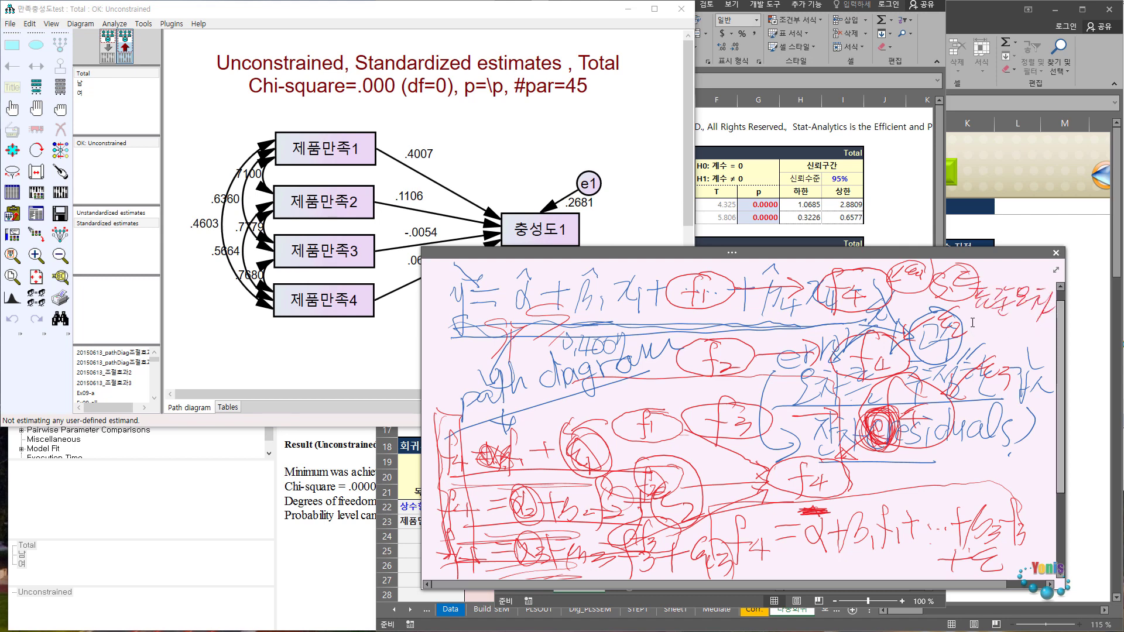
mouse_move(1050, 281)
left_mouse_down()
mouse_move(995, 329)
mouse_move(1007, 258)
left_mouse_up()
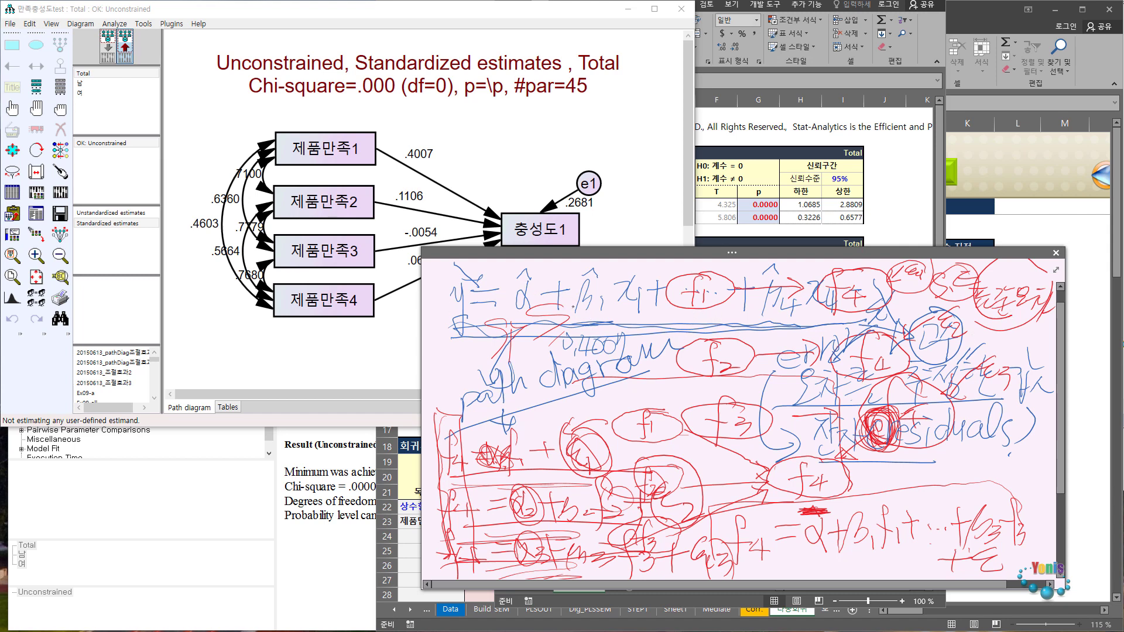
mouse_move(590, 281)
left_mouse_down()
mouse_move(577, 321)
mouse_move(594, 263)
left_mouse_up()
Bring the Amos path diagram forward and circle in red the four path coefficients leading to 충성도1.
left_click(404, 158)
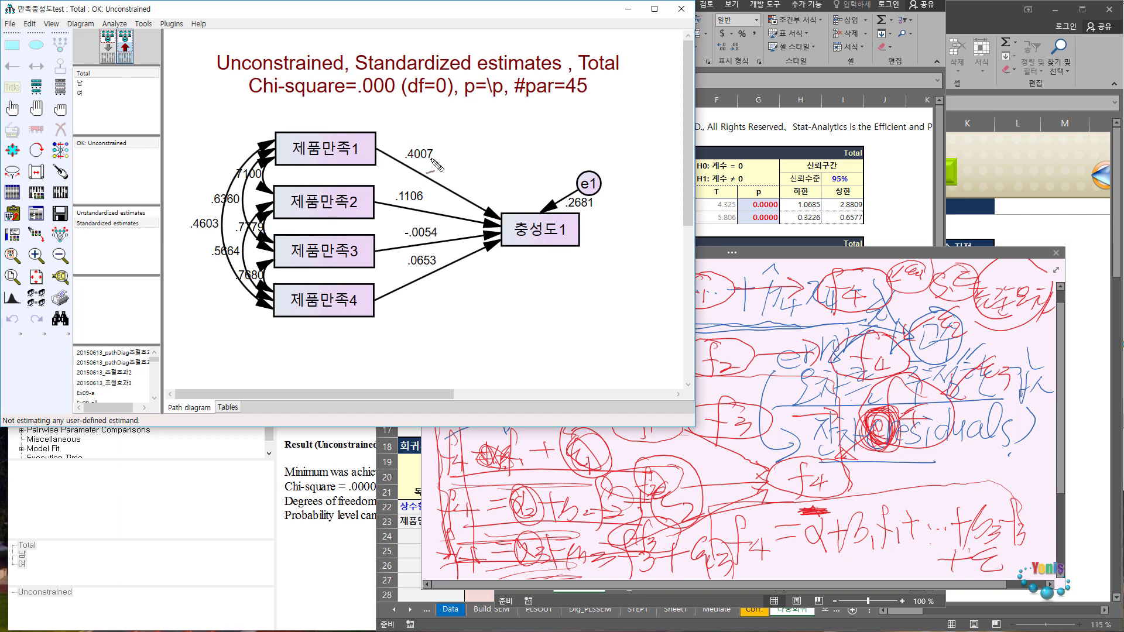
mouse_move(417, 174)
left_mouse_down()
mouse_move(436, 149)
mouse_move(396, 147)
left_mouse_up()
mouse_move(391, 201)
left_mouse_down()
mouse_move(429, 192)
mouse_move(394, 200)
left_mouse_up()
mouse_move(416, 214)
left_mouse_down()
mouse_move(412, 234)
mouse_move(434, 221)
left_mouse_up()
mouse_move(423, 249)
left_mouse_down()
mouse_move(413, 268)
mouse_move(441, 257)
mouse_move(431, 249)
left_mouse_up()
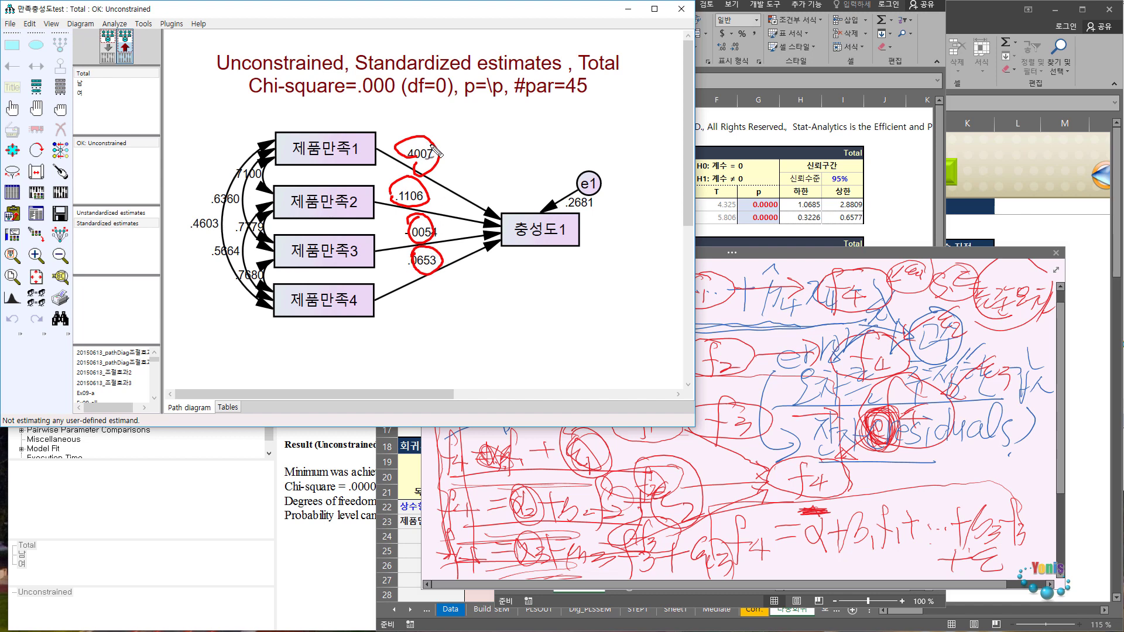
Handwrite an arrowed 표본 1 note for the 제품만족1 coefficient and 표본크기 = 100 beside it, and clear all the screen ink.
mouse_move(436, 145)
left_mouse_down()
mouse_move(498, 135)
mouse_move(435, 146)
left_mouse_up()
mouse_move(435, 147)
left_mouse_down()
mouse_move(510, 140)
mouse_move(507, 120)
mouse_move(515, 143)
mouse_move(550, 134)
mouse_move(588, 150)
left_mouse_up()
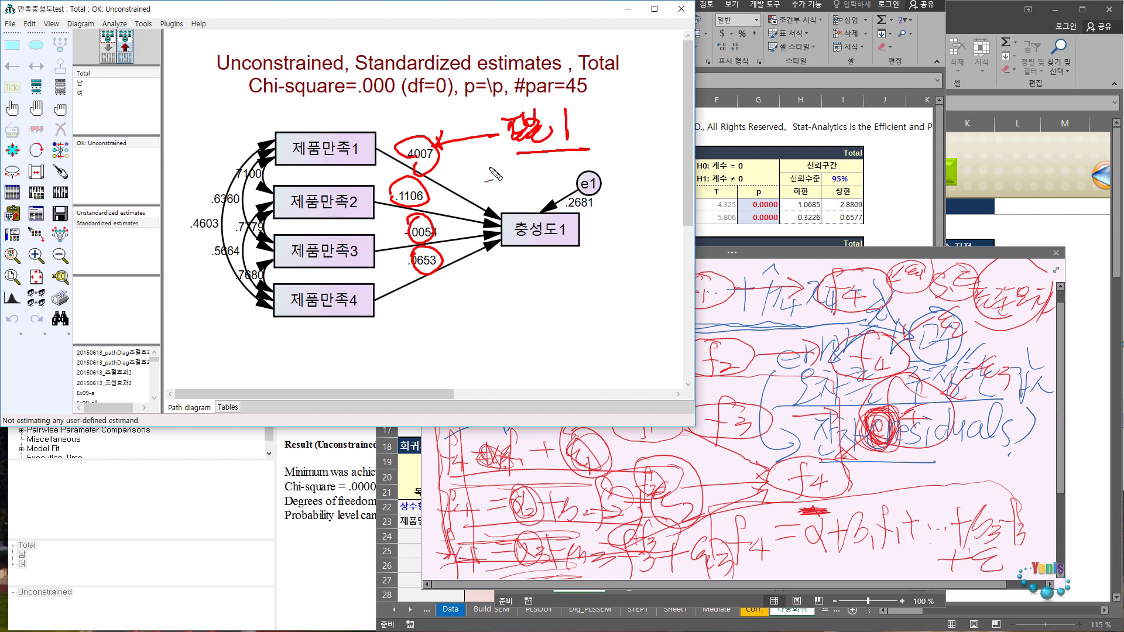
mouse_move(613, 122)
left_mouse_down()
mouse_move(625, 124)
mouse_move(612, 140)
mouse_move(631, 140)
mouse_move(642, 120)
mouse_move(637, 143)
mouse_move(651, 114)
mouse_move(673, 140)
mouse_move(680, 123)
mouse_move(687, 138)
left_mouse_up()
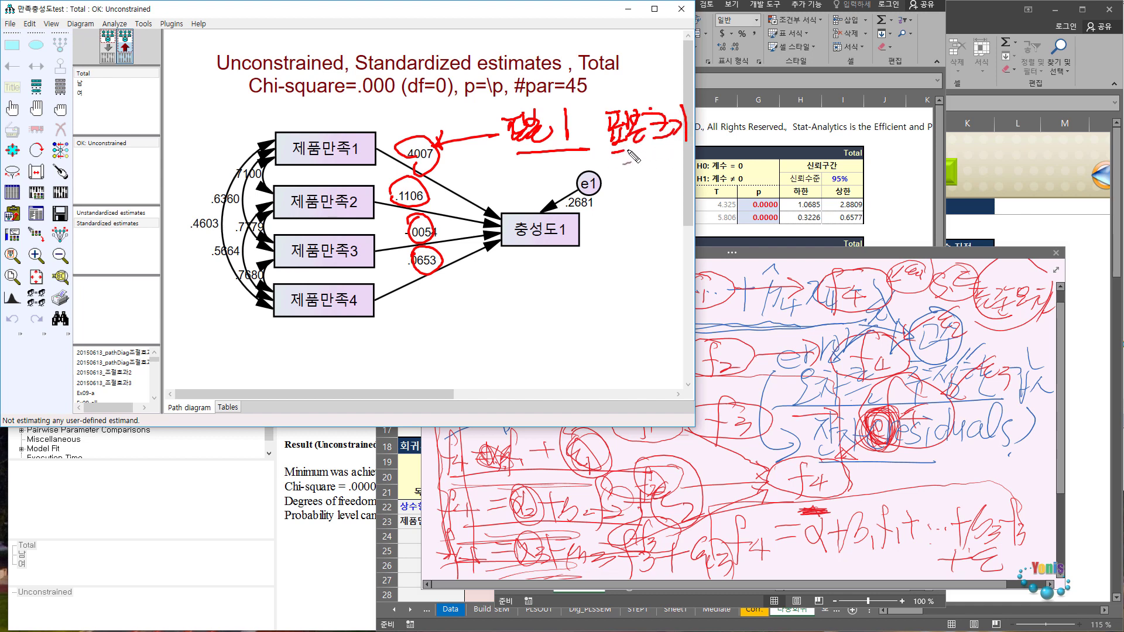
left_click_drag(612, 154, 710, 142)
mouse_move(630, 166)
left_mouse_down()
mouse_move(673, 177)
mouse_move(689, 161)
left_mouse_up()
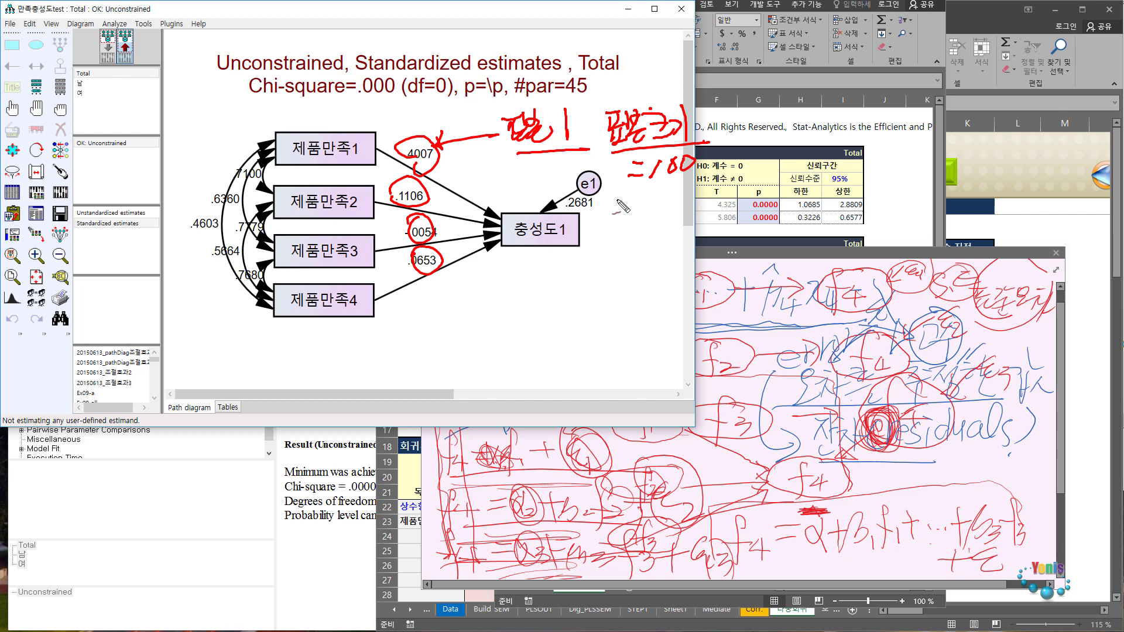
key("e")
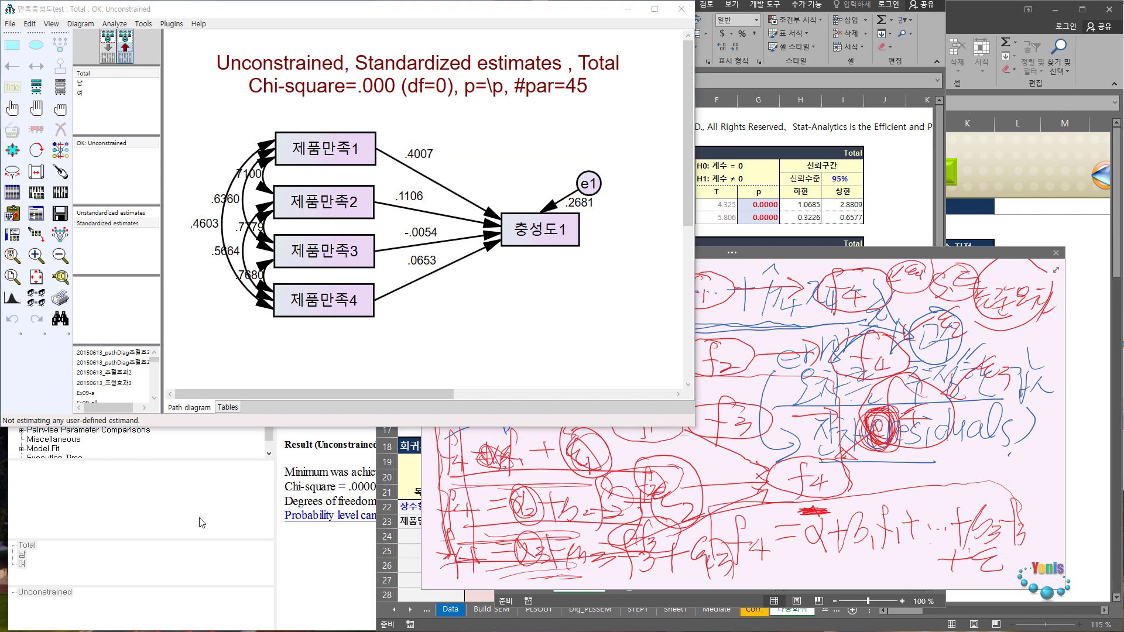
Look through the Amos Output sections and highlight the sample size of the Total group in Notes for Group.
left_click(319, 515)
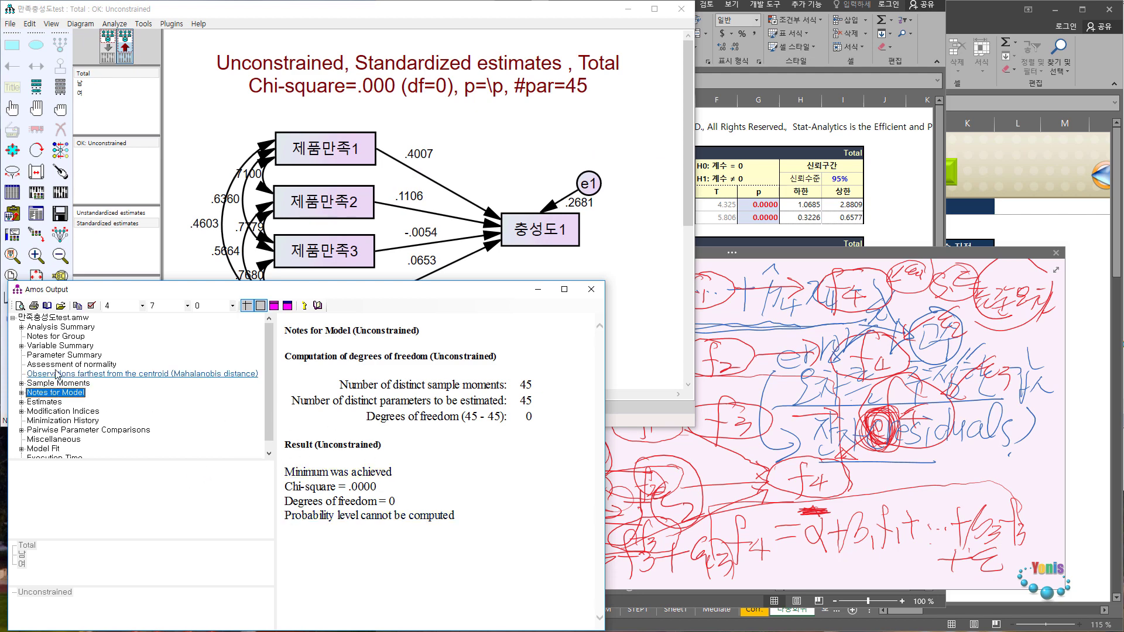
key("Up")
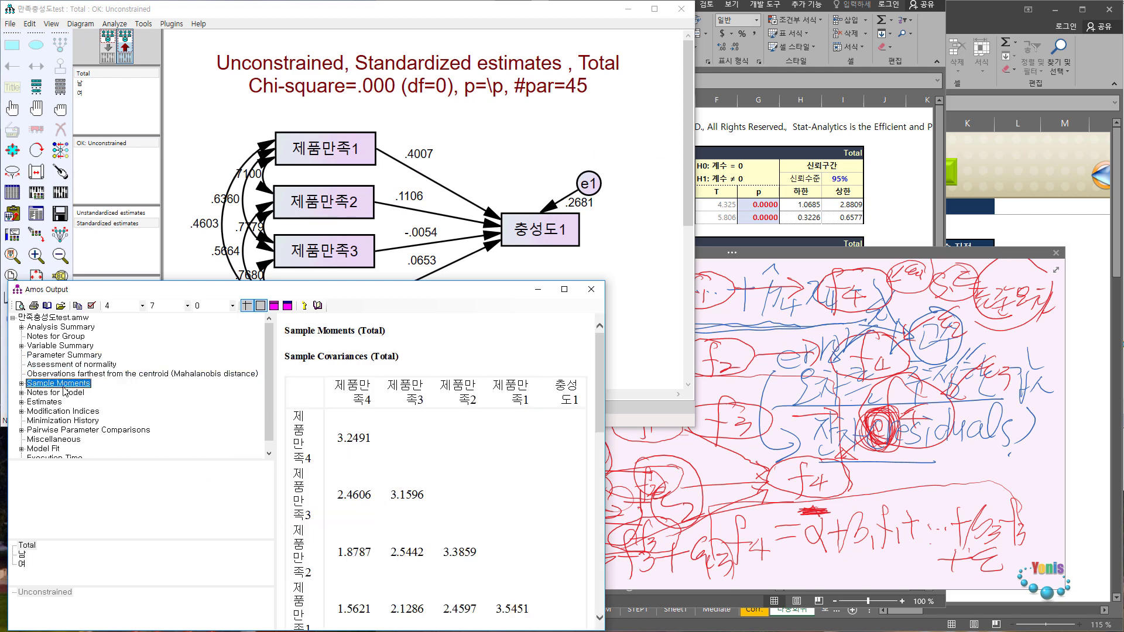
left_click(67, 392)
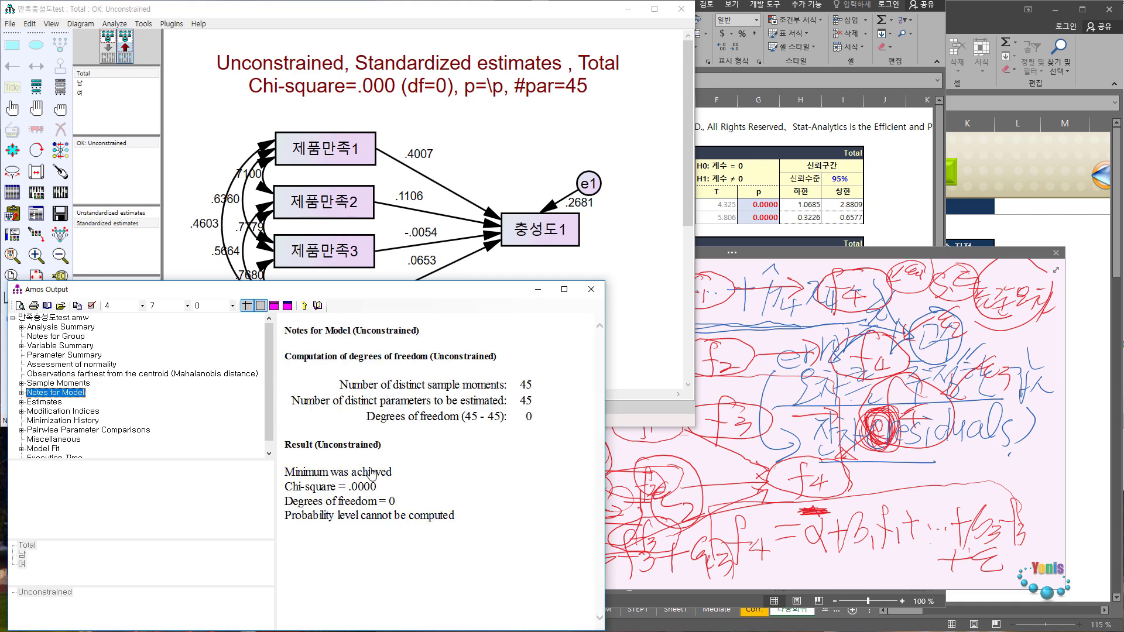
left_click(68, 328)
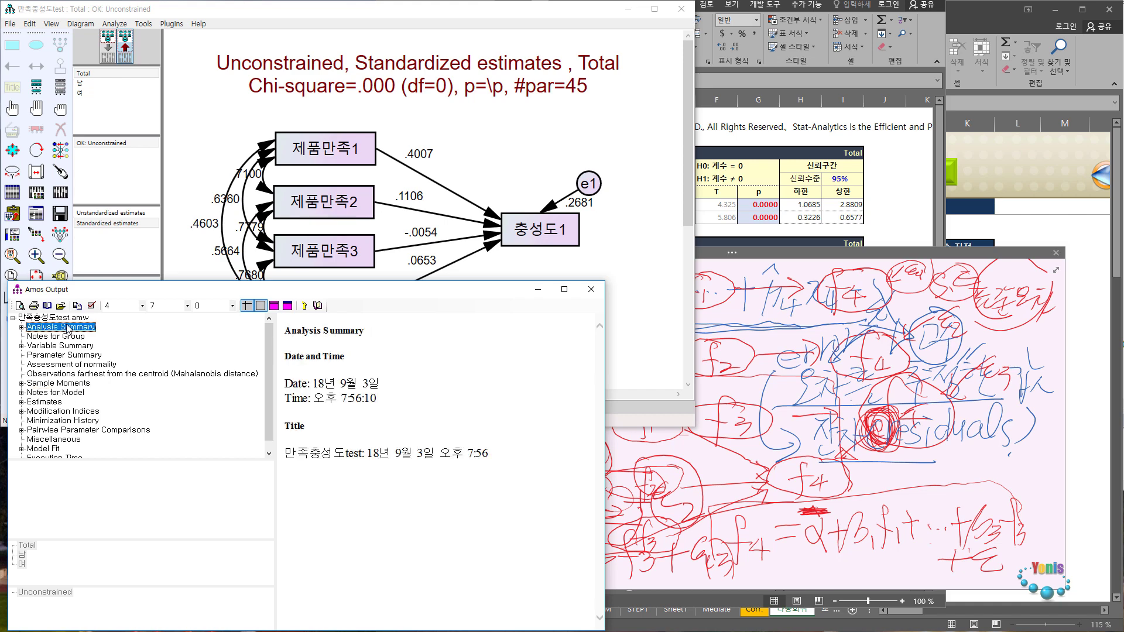
left_click(73, 337)
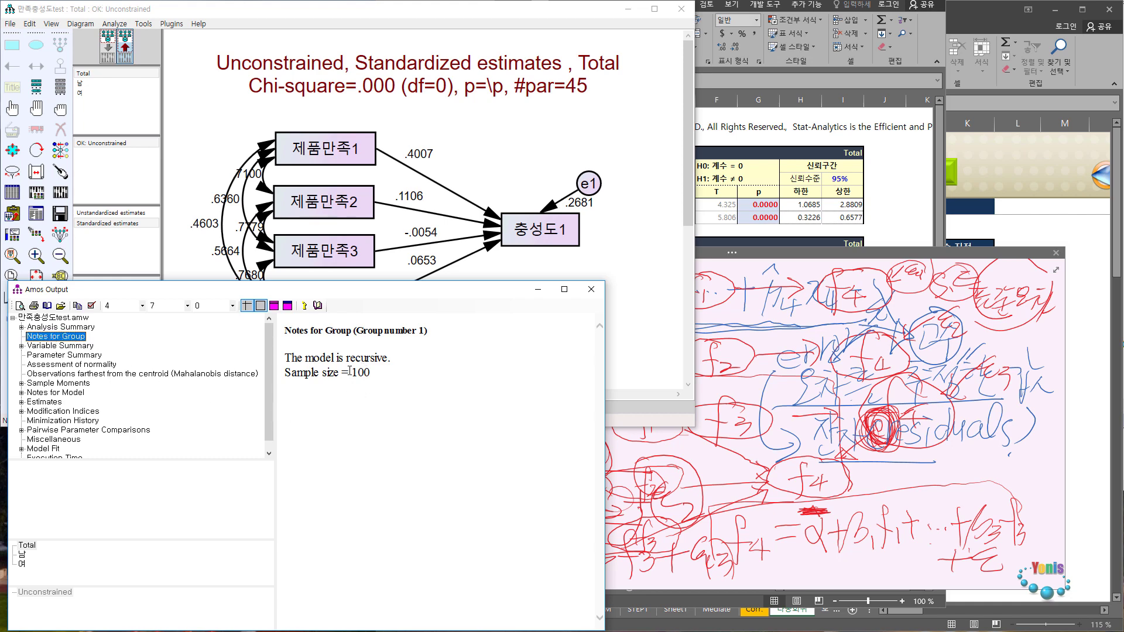
left_click_drag(350, 371, 393, 373)
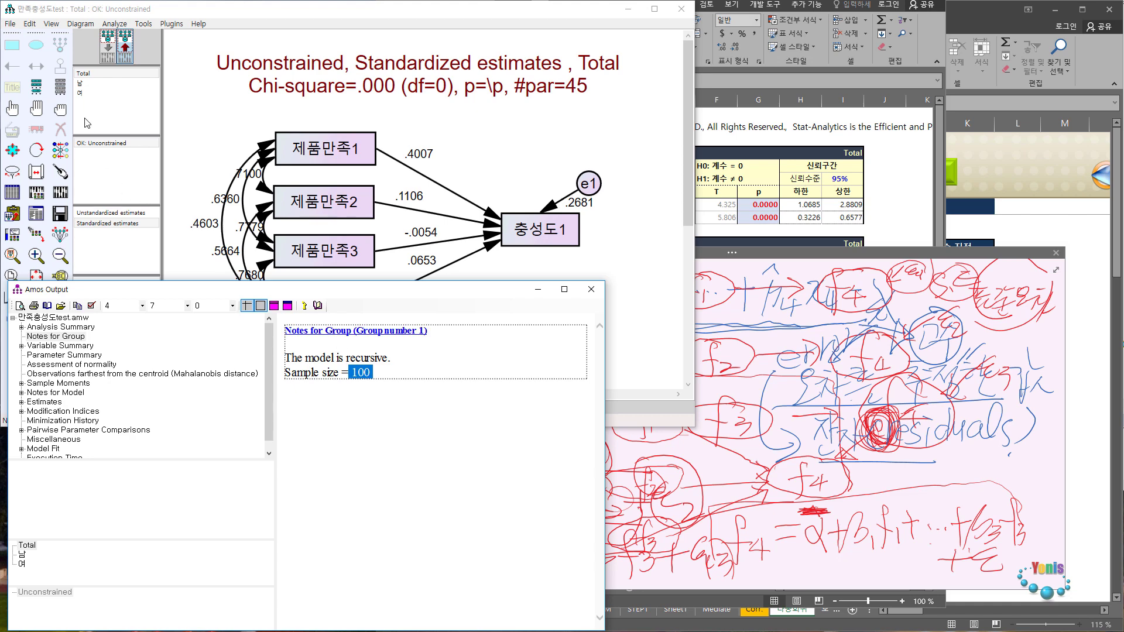
View the 남 estimates in the path diagram, return to Total, and check the sample sizes of 남, 여 and Total in Amos Output.
left_click(88, 85)
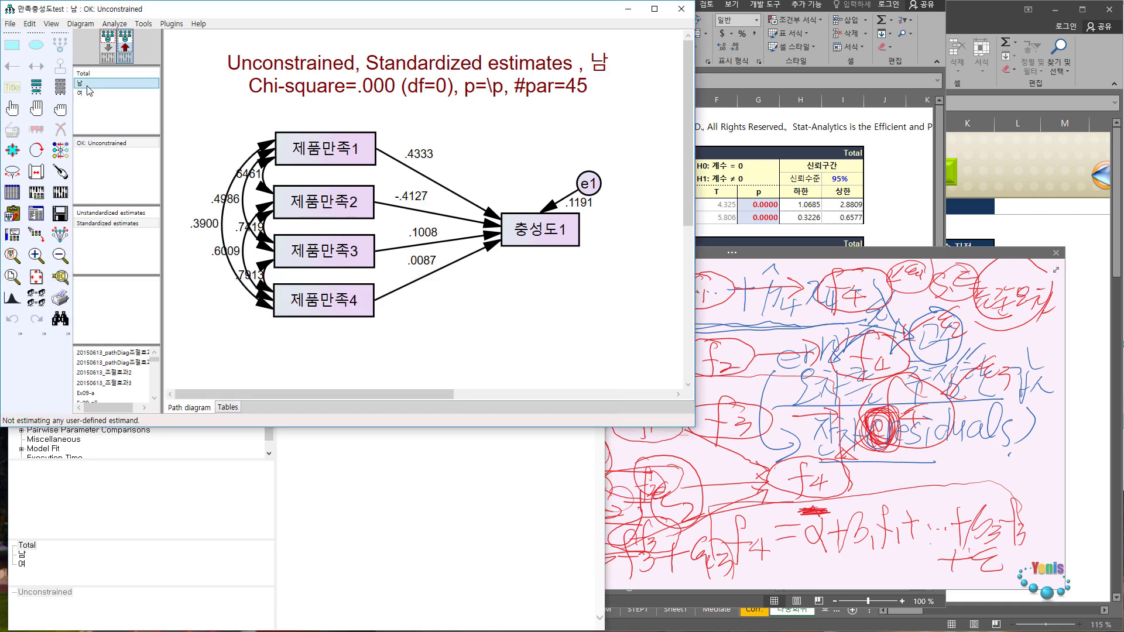
left_click(91, 73)
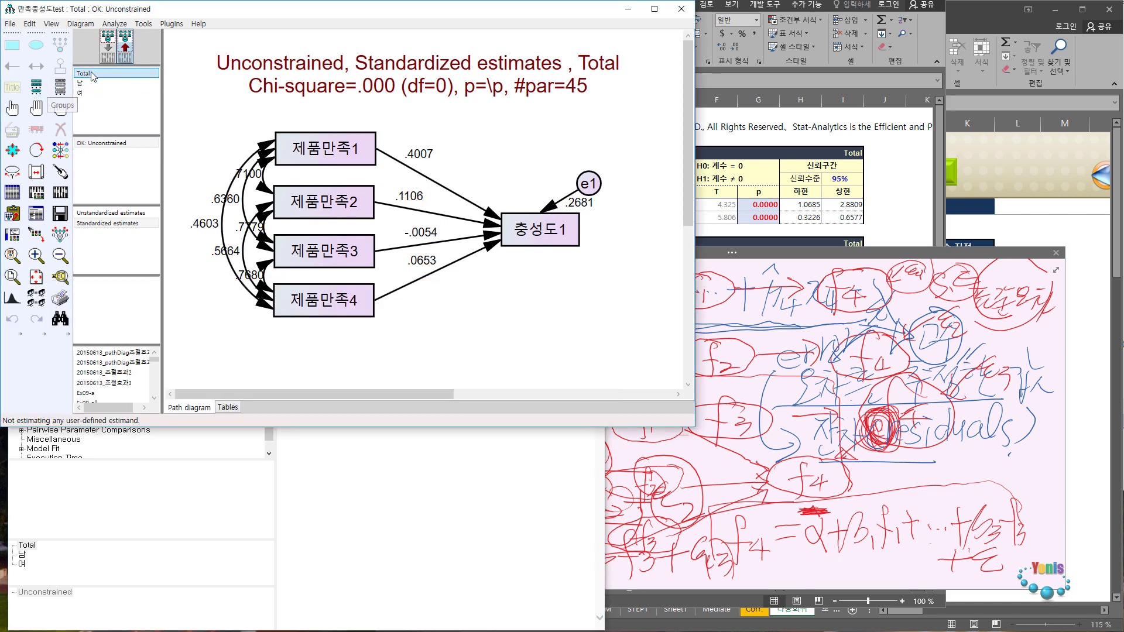
left_click(382, 485)
left_click(22, 555)
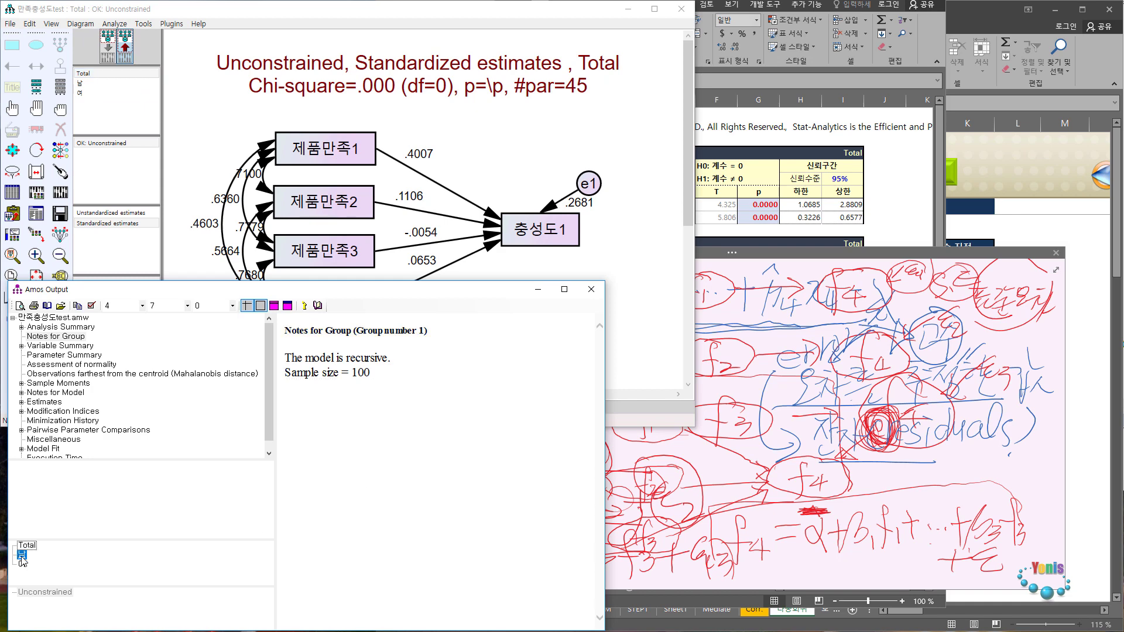
left_click(358, 373)
double_click(357, 372)
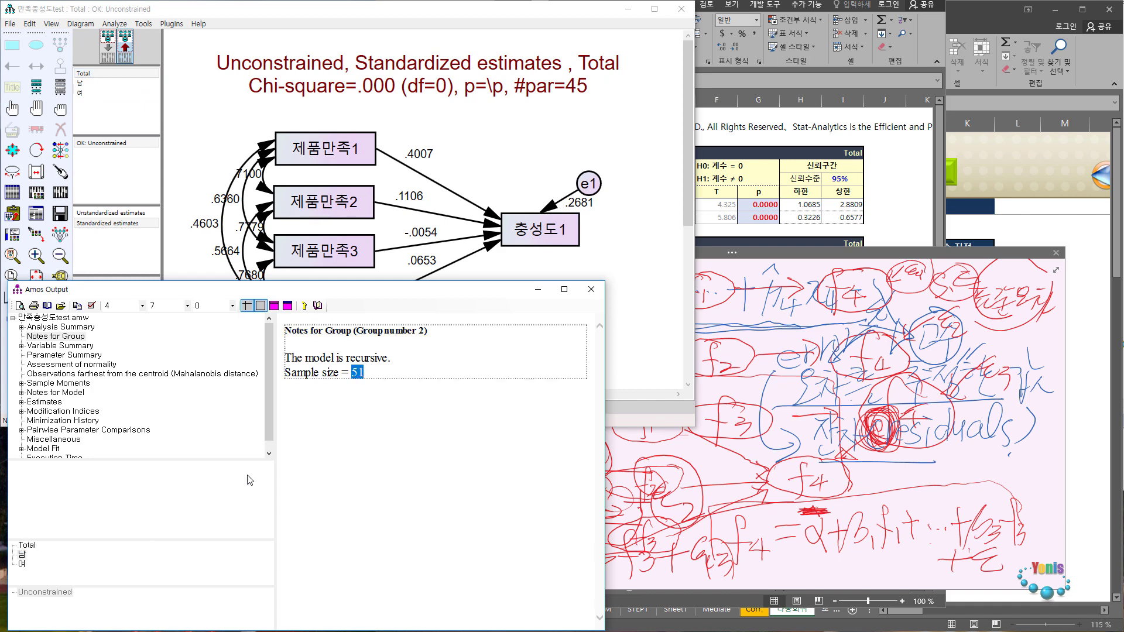
left_click(21, 565)
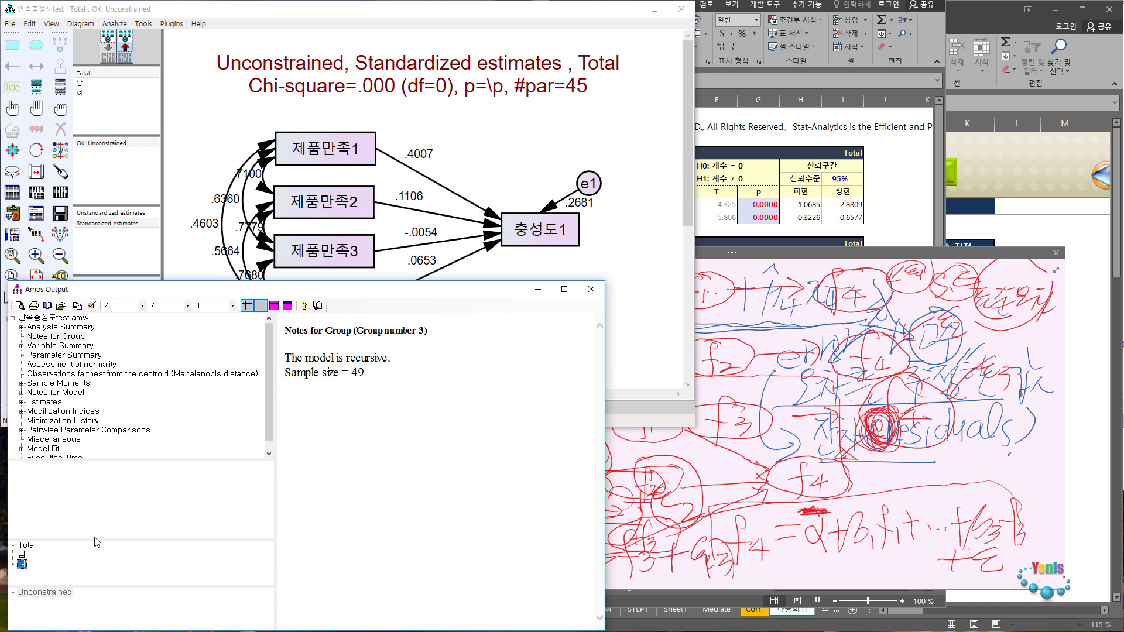
left_click(26, 547)
left_click_drag(353, 372, 384, 373)
Return to the OneNote page and undo the latest red strokes around the equation, including the circles, S.E. and 표준오차.
left_click(786, 389)
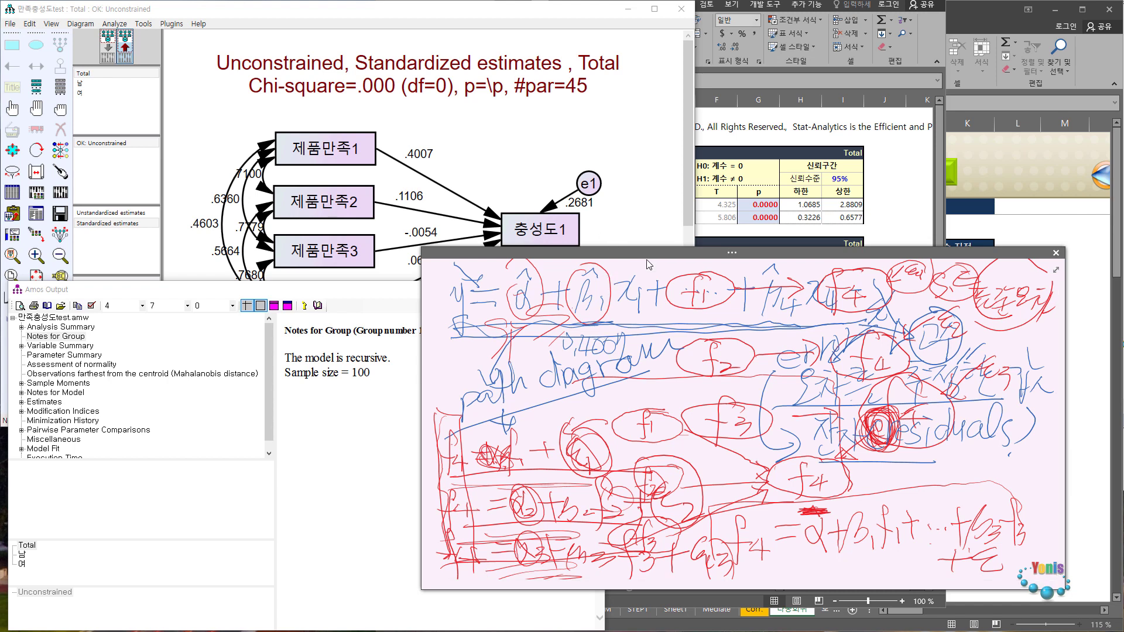
key("ctrl+z")
key("ctrl+z")
key("ctrl+z")
key("ctrl+z")
key("ctrl+z")
key("ctrl+z")
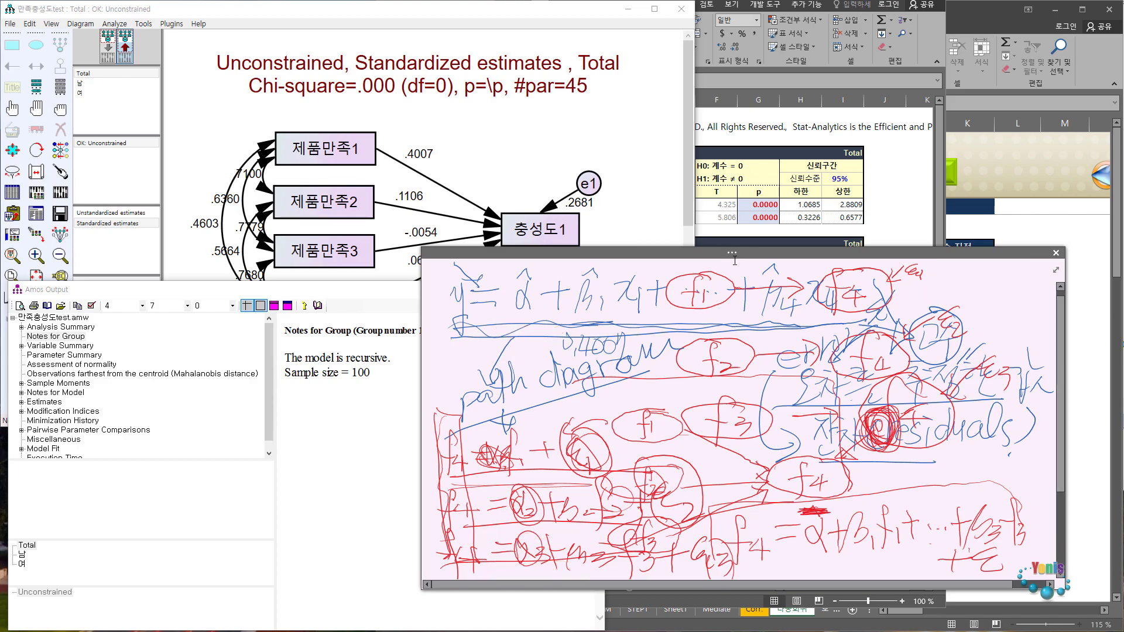
Erase much of the old equation and path diagram handwriting on the OneNote page with the 획 단위 지우개 stroke eraser.
key("F11")
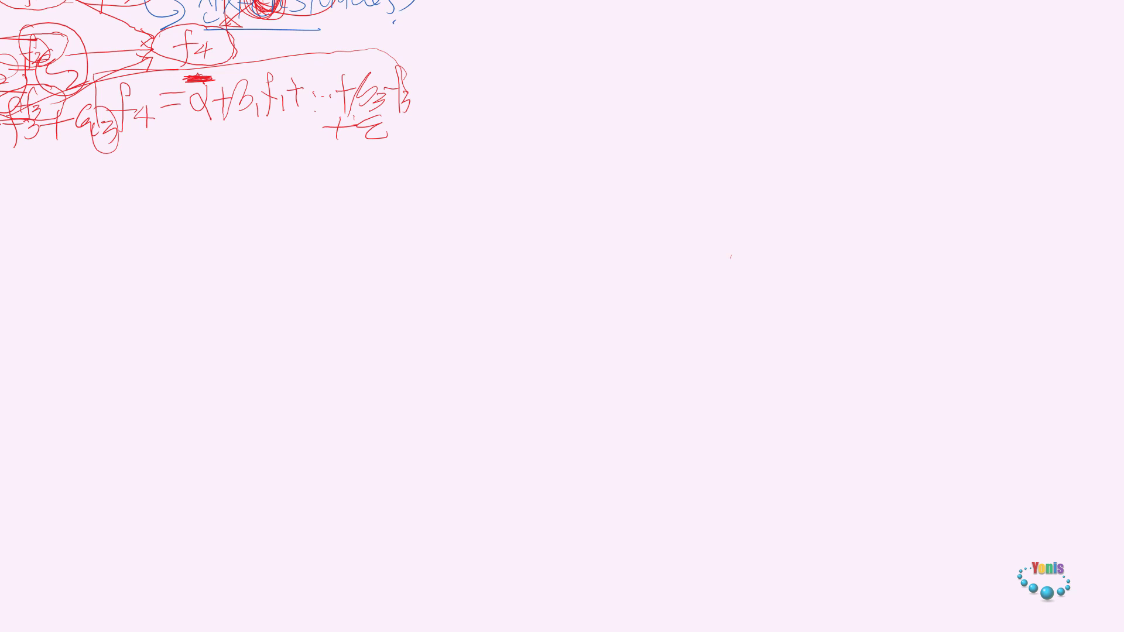
key("F11")
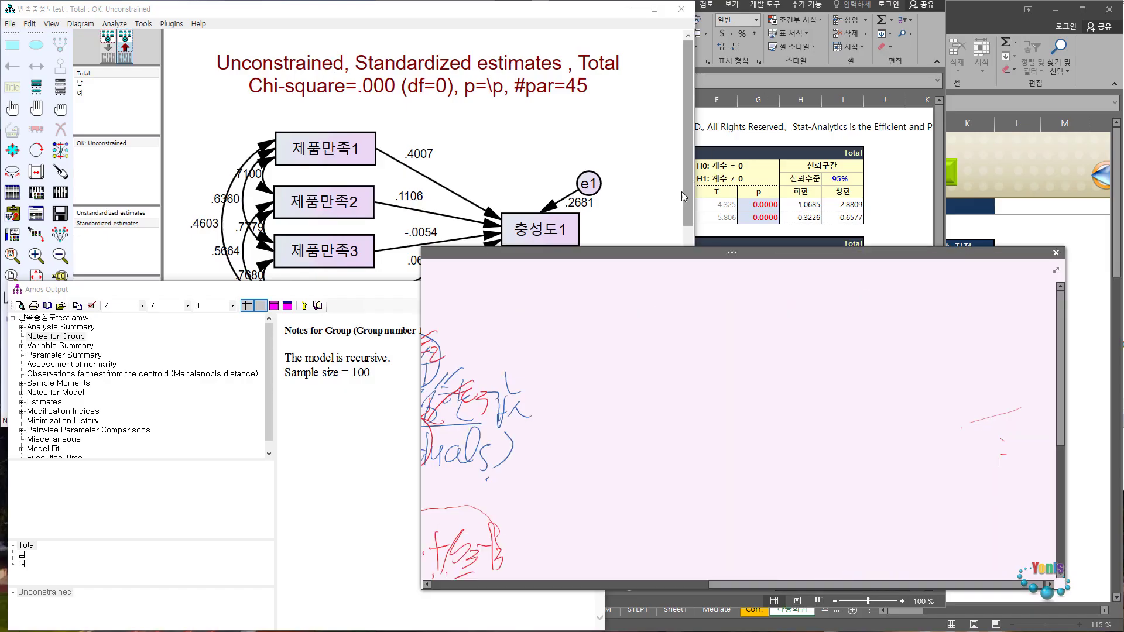
left_click(731, 254)
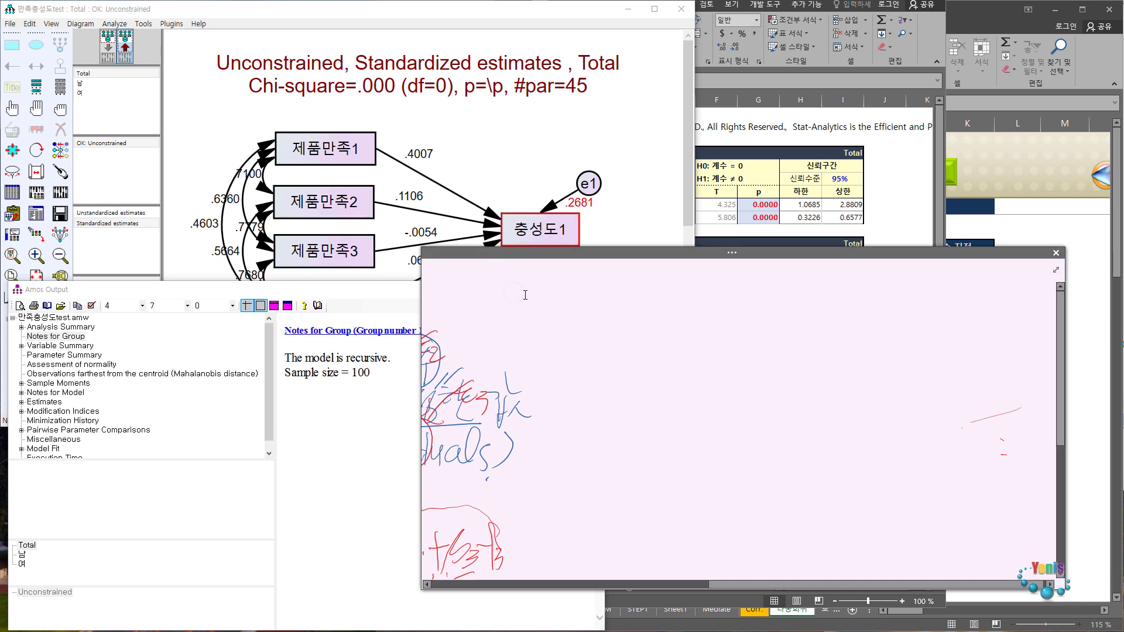
left_click(521, 296)
left_click(731, 253)
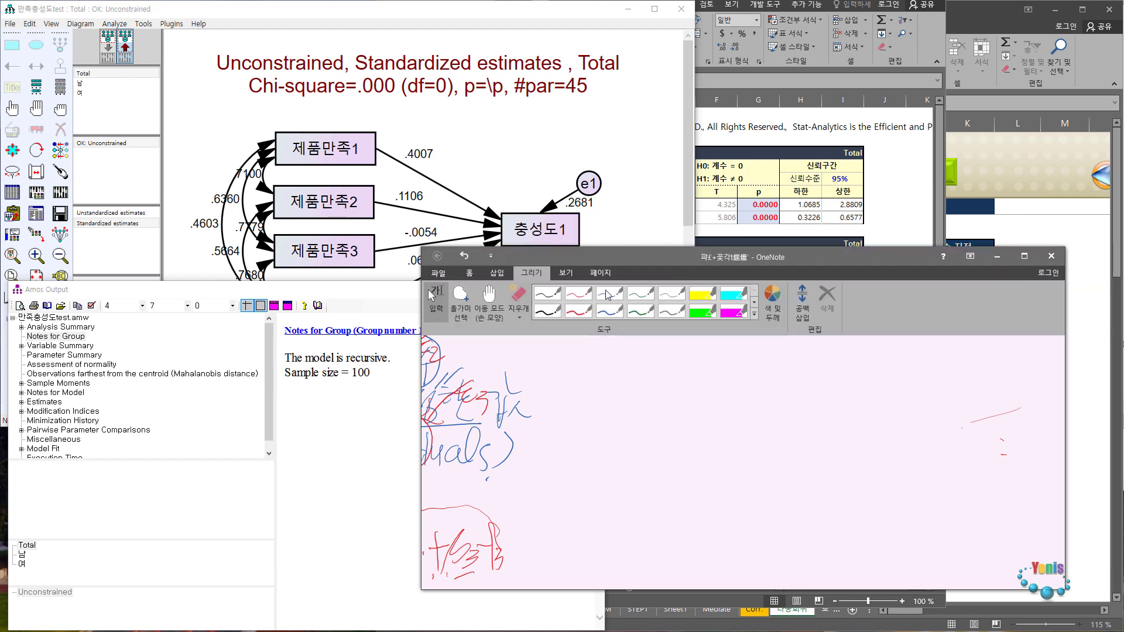
left_click(519, 310)
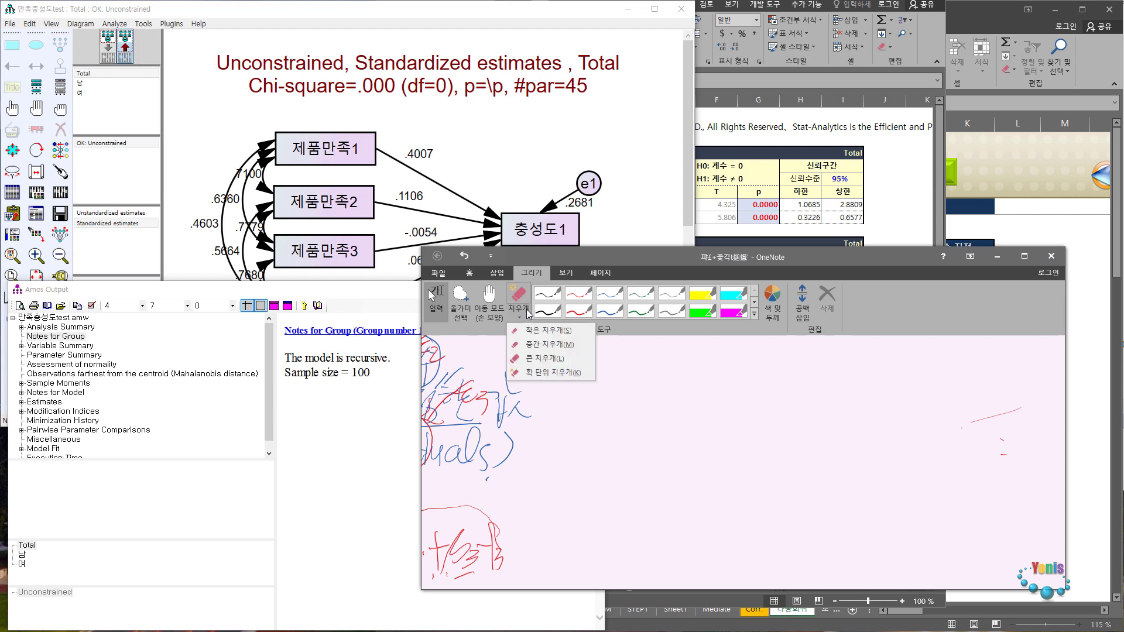
left_click(541, 373)
mouse_move(548, 406)
left_mouse_down()
mouse_move(462, 442)
mouse_move(440, 365)
mouse_move(490, 434)
mouse_move(451, 497)
mouse_move(529, 450)
left_mouse_up()
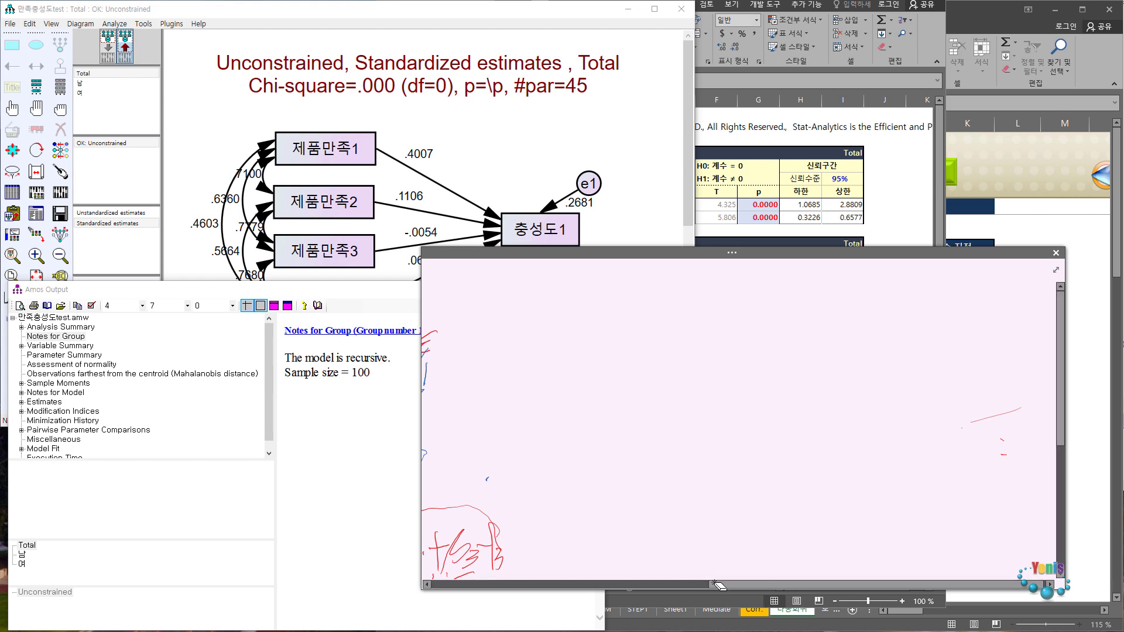
left_click_drag(716, 584, 462, 570)
mouse_move(688, 387)
left_mouse_down()
mouse_move(779, 340)
mouse_move(644, 311)
mouse_move(447, 331)
mouse_move(480, 369)
mouse_move(849, 363)
mouse_move(515, 328)
mouse_move(594, 322)
mouse_move(648, 372)
mouse_move(714, 351)
mouse_move(761, 291)
mouse_move(882, 319)
mouse_move(918, 299)
mouse_move(663, 420)
mouse_move(469, 430)
mouse_move(576, 519)
mouse_move(556, 498)
mouse_move(644, 451)
mouse_move(890, 445)
mouse_move(773, 413)
mouse_move(943, 384)
mouse_move(967, 335)
mouse_move(691, 387)
mouse_move(849, 398)
mouse_move(942, 385)
left_mouse_up()
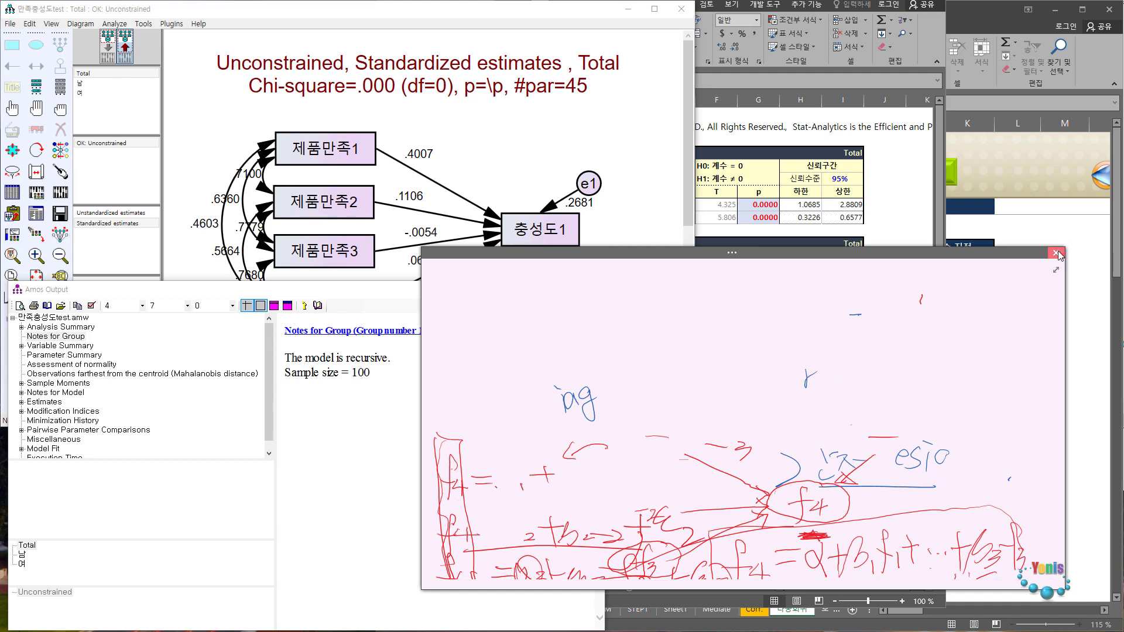
Swap the old note for a blank OneNote page and handwrite the underlined red heading "standard error (표준오차)" on it.
left_click(1056, 252)
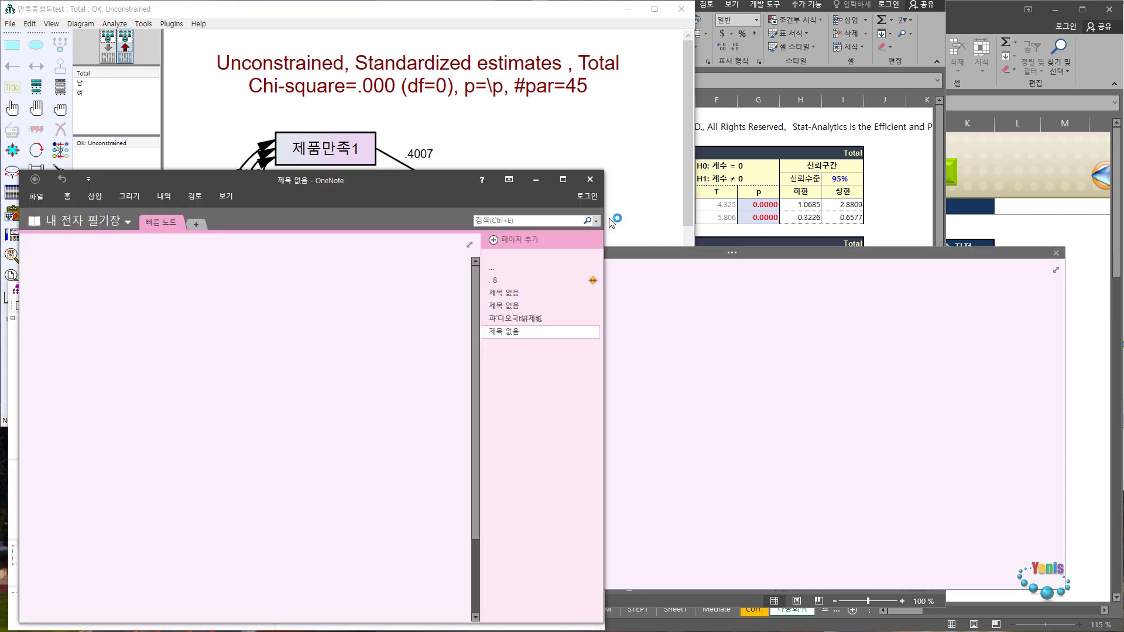
left_click(590, 179)
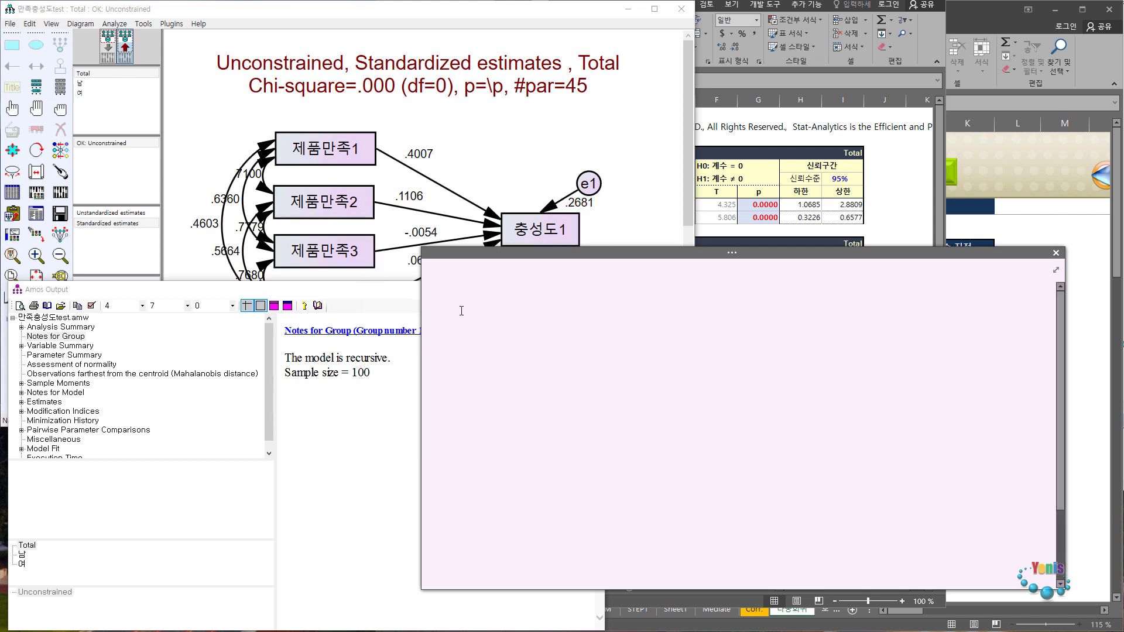
mouse_move(468, 294)
left_mouse_down()
mouse_move(453, 312)
mouse_move(488, 294)
mouse_move(493, 306)
mouse_move(663, 278)
mouse_move(718, 293)
left_mouse_up()
left_click_drag(734, 275, 747, 268)
left_click_drag(744, 270, 757, 287)
left_click_drag(743, 292, 761, 292)
mouse_move(760, 274)
left_mouse_down()
mouse_move(768, 283)
mouse_move(789, 273)
left_mouse_up()
left_click_drag(756, 279, 777, 296)
left_click_drag(764, 293, 803, 284)
mouse_move(786, 291)
left_mouse_down()
mouse_move(799, 297)
mouse_move(822, 281)
mouse_move(819, 298)
left_mouse_up()
left_click_drag(826, 292, 855, 297)
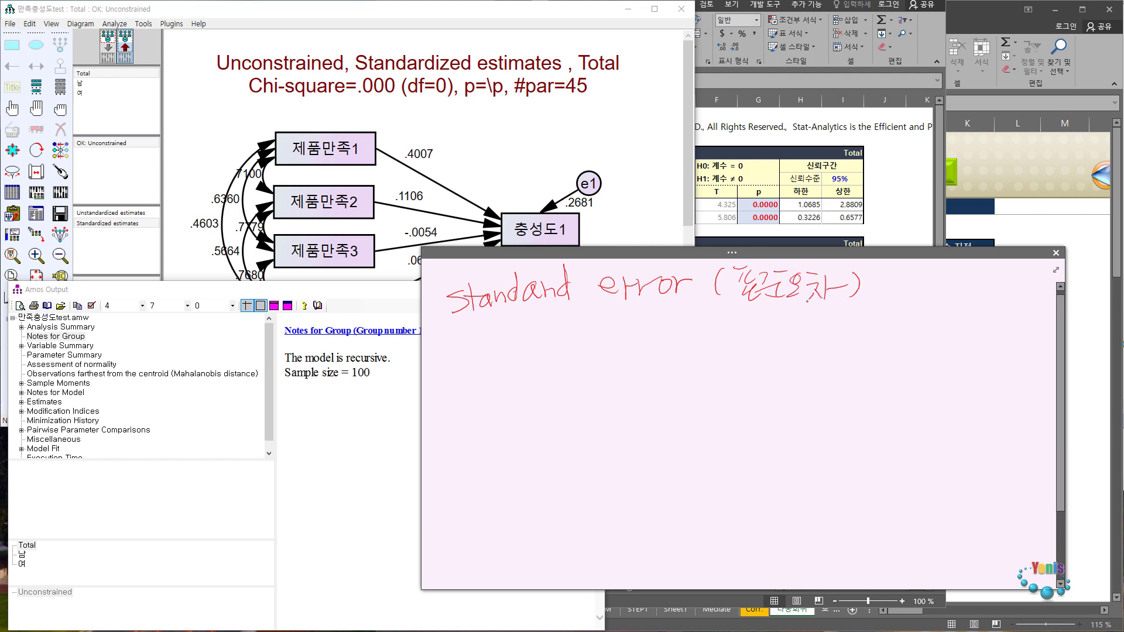
left_click_drag(452, 316, 853, 304)
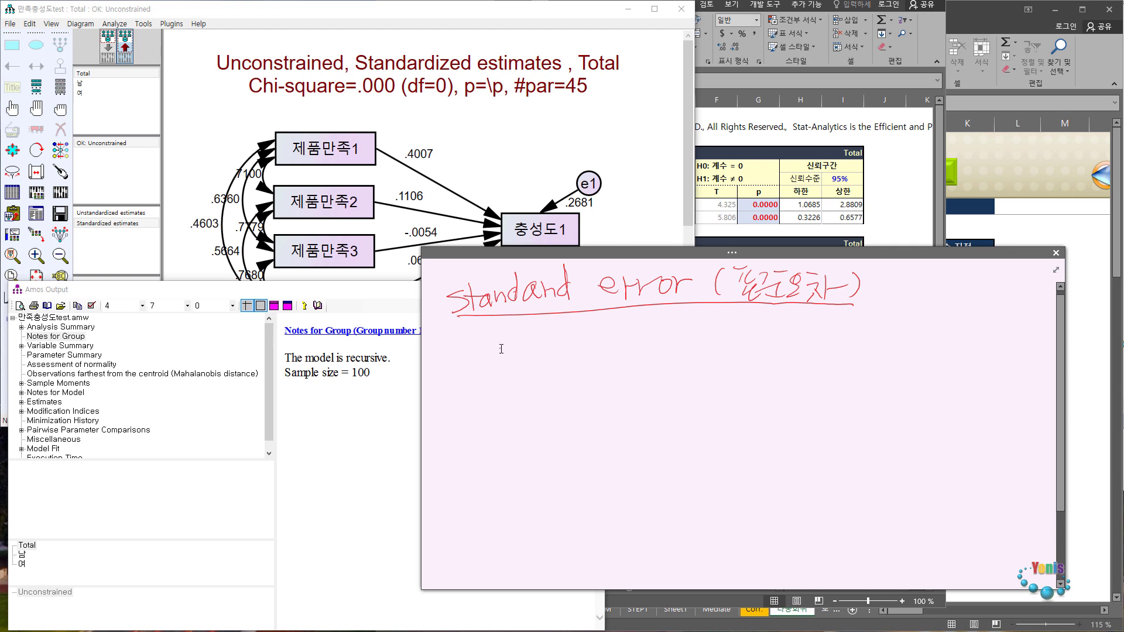
Handwrite "추정량의 이론적" beneath the standard error heading.
mouse_move(503, 319)
left_mouse_down()
mouse_move(499, 343)
mouse_move(523, 339)
left_mouse_up()
mouse_move(497, 346)
left_mouse_down()
mouse_move(567, 346)
mouse_move(587, 332)
mouse_move(571, 351)
mouse_move(603, 351)
left_mouse_up()
left_click_drag(616, 325, 617, 354)
mouse_move(661, 329)
left_mouse_down()
mouse_move(660, 344)
mouse_move(667, 329)
left_mouse_up()
mouse_move(674, 322)
left_mouse_down()
mouse_move(675, 345)
mouse_move(694, 338)
left_mouse_up()
mouse_move(681, 340)
left_mouse_down()
mouse_move(702, 353)
mouse_move(709, 343)
left_mouse_up()
left_click_drag(709, 325, 722, 343)
left_click_drag(717, 345, 727, 354)
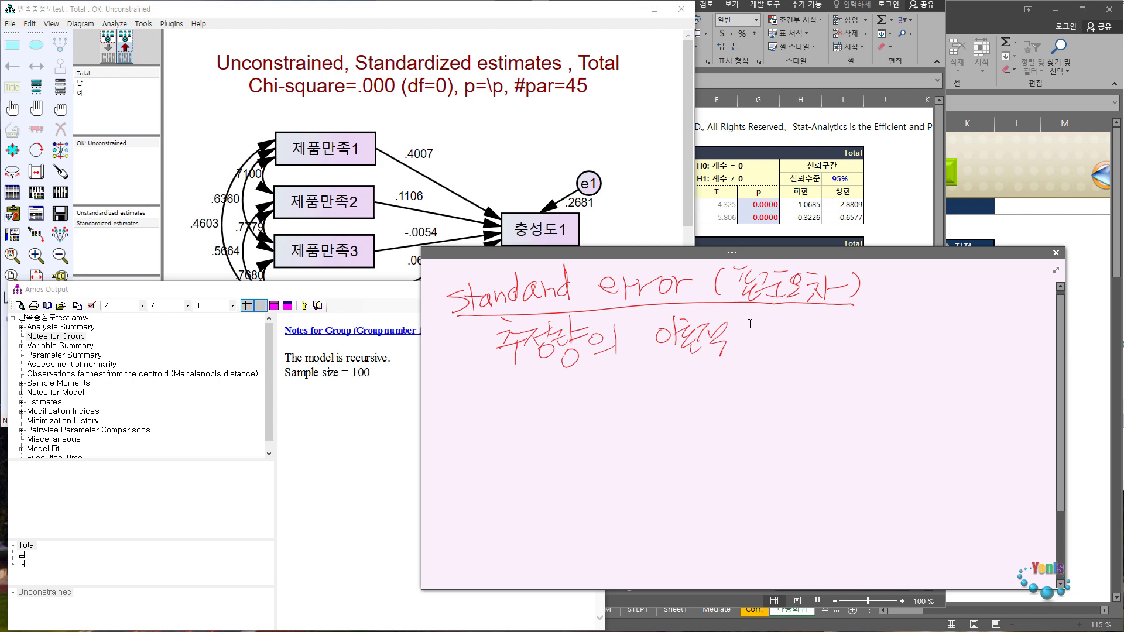
Continue the definition with 표준편차, strike that word out, write 산포 after it, and add a wavy underline.
mouse_move(742, 317)
left_mouse_down()
mouse_move(761, 314)
mouse_move(754, 332)
left_mouse_up()
mouse_move(752, 328)
left_mouse_down()
mouse_move(767, 321)
mouse_move(770, 350)
mouse_move(783, 327)
mouse_move(779, 343)
mouse_move(801, 346)
left_mouse_up()
left_click_drag(791, 324, 803, 339)
mouse_move(806, 324)
left_mouse_down()
mouse_move(821, 353)
mouse_move(845, 334)
left_mouse_up()
mouse_move(847, 316)
left_mouse_down()
mouse_move(849, 342)
mouse_move(863, 331)
left_mouse_up()
mouse_move(758, 331)
left_mouse_down()
mouse_move(840, 323)
mouse_move(805, 338)
mouse_move(823, 345)
left_mouse_up()
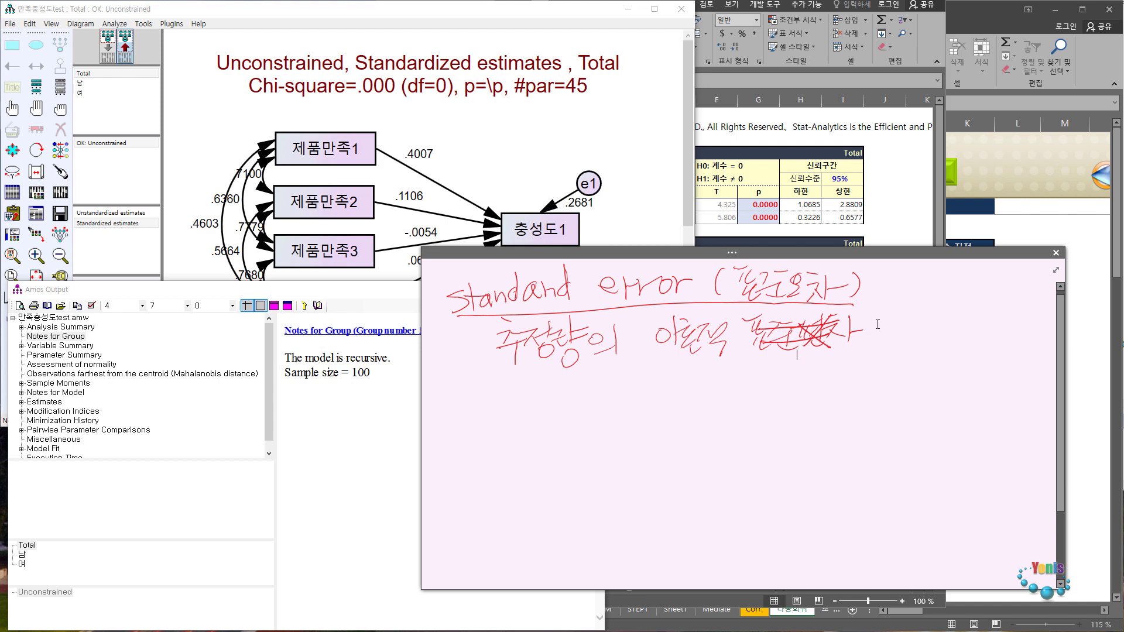
mouse_move(882, 318)
left_mouse_down()
mouse_move(871, 338)
mouse_move(890, 347)
mouse_move(916, 321)
mouse_move(929, 349)
left_mouse_up()
left_click_drag(743, 366, 854, 353)
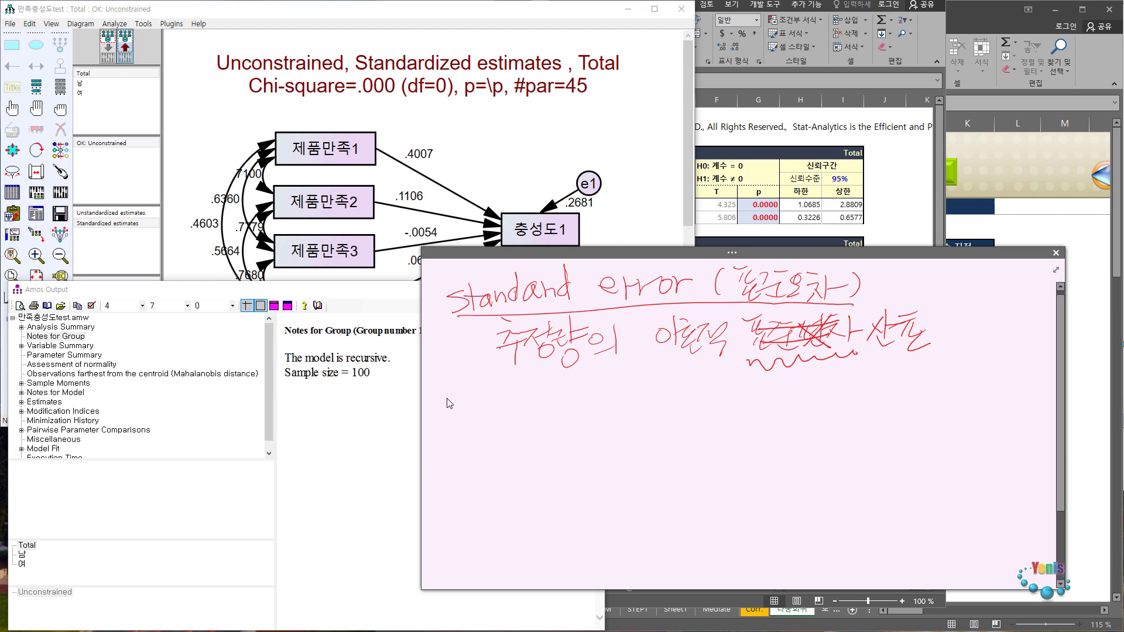
Handwrite "standard deviation" on a new line below the standard error definition.
mouse_move(456, 396)
left_mouse_down()
mouse_move(466, 417)
mouse_move(583, 386)
mouse_move(577, 401)
left_mouse_up()
mouse_move(585, 362)
left_mouse_down()
mouse_move(587, 403)
mouse_move(629, 398)
mouse_move(649, 381)
mouse_move(651, 396)
left_mouse_up()
mouse_move(658, 380)
left_mouse_down()
mouse_move(670, 378)
mouse_move(685, 404)
left_mouse_up()
mouse_move(705, 380)
left_mouse_down()
mouse_move(691, 388)
mouse_move(719, 387)
left_mouse_up()
mouse_move(720, 346)
left_mouse_down()
mouse_move(721, 383)
mouse_move(731, 374)
mouse_move(748, 390)
mouse_move(733, 364)
left_mouse_up()
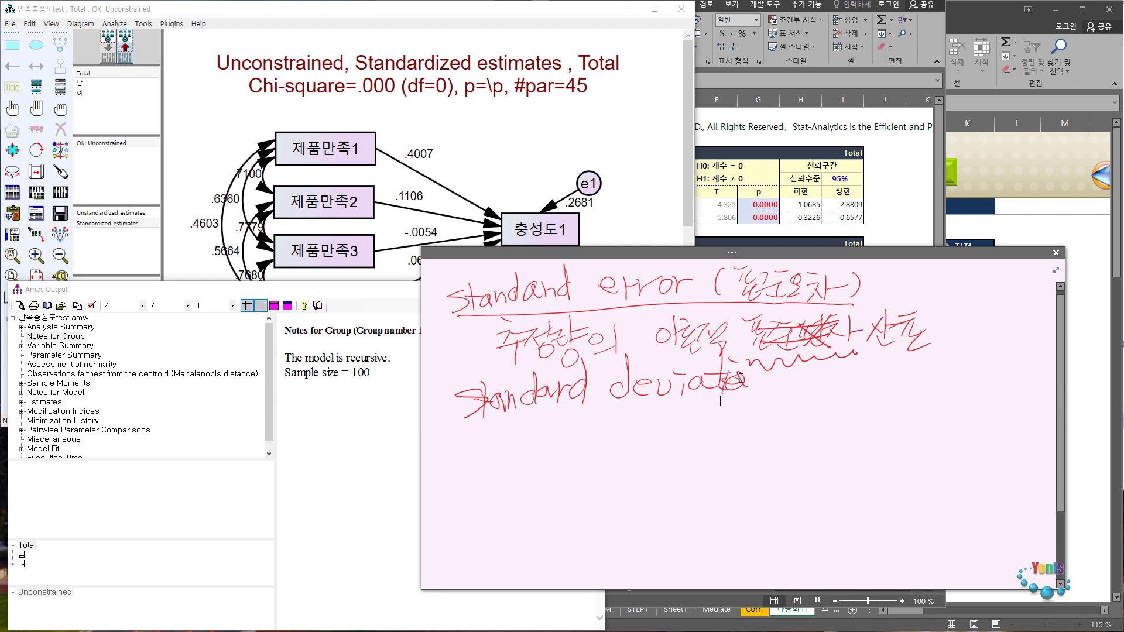
mouse_move(746, 375)
left_mouse_down()
mouse_move(739, 385)
mouse_move(758, 378)
mouse_move(765, 393)
left_mouse_up()
Underline deviation with 편차 written beneath it, and add "(표준편차)" after the standard deviation heading.
left_click_drag(614, 413, 767, 394)
mouse_move(637, 413)
left_mouse_down()
mouse_move(656, 416)
mouse_move(660, 435)
mouse_move(669, 426)
mouse_move(673, 448)
mouse_move(693, 444)
left_mouse_up()
left_click_drag(693, 428, 699, 426)
mouse_move(791, 366)
left_mouse_down()
mouse_move(781, 402)
mouse_move(816, 368)
mouse_move(803, 387)
mouse_move(821, 384)
mouse_move(820, 405)
mouse_move(867, 377)
mouse_move(883, 398)
left_mouse_up()
left_click_drag(899, 369, 905, 384)
left_click_drag(907, 379, 909, 401)
left_click_drag(918, 359, 918, 389)
mouse_move(909, 382)
left_mouse_down()
mouse_move(938, 378)
mouse_move(927, 405)
left_mouse_up()
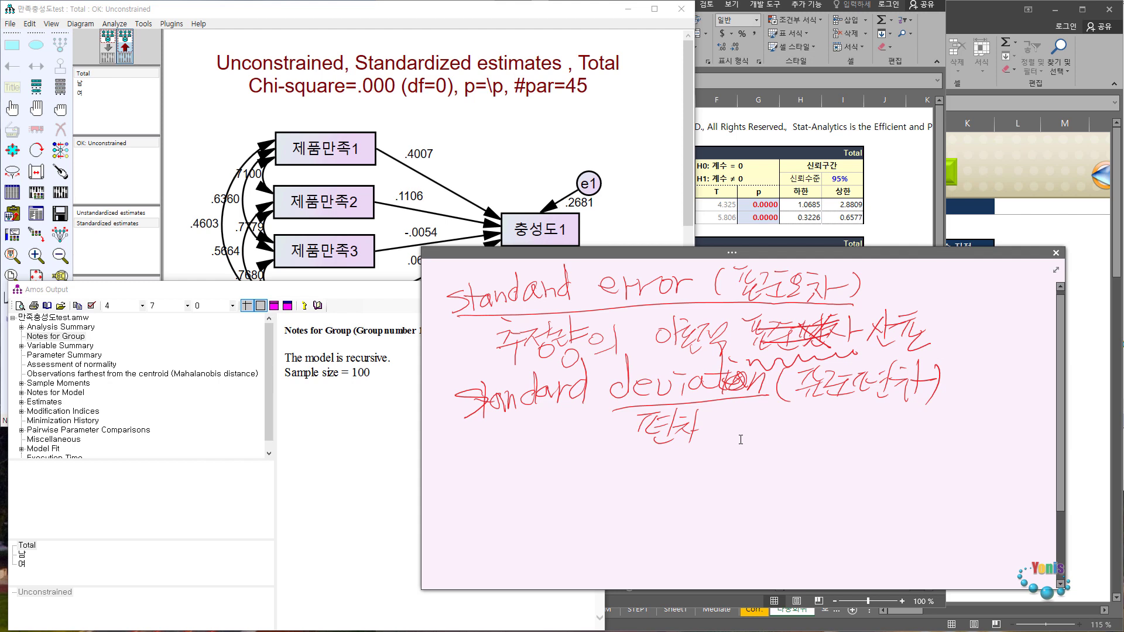
Strike through 편차 below the standard deviation heading and handwrite "관측값(변수)" beside it.
left_click_drag(630, 423, 655, 422)
left_click_drag(666, 420, 668, 458)
left_click_drag(747, 413, 761, 438)
mouse_move(763, 405)
left_mouse_down()
mouse_move(763, 441)
mouse_move(778, 433)
left_mouse_up()
mouse_move(753, 432)
left_mouse_down()
mouse_move(770, 446)
mouse_move(786, 424)
mouse_move(798, 452)
mouse_move(807, 431)
left_mouse_up()
left_click_drag(815, 410, 818, 439)
left_click_drag(810, 434, 822, 450)
mouse_move(827, 441)
left_mouse_down()
mouse_move(846, 439)
mouse_move(855, 418)
left_mouse_up()
mouse_move(841, 421)
left_mouse_down()
mouse_move(843, 435)
mouse_move(861, 426)
left_mouse_up()
mouse_move(865, 404)
left_mouse_down()
mouse_move(871, 429)
mouse_move(891, 416)
left_mouse_up()
mouse_move(883, 419)
left_mouse_down()
mouse_move(884, 438)
mouse_move(895, 434)
left_mouse_up()
Complete the standard deviation definition with "의 산포" and underline both 관측값(변수)의 and the standard deviation heading.
left_click_drag(922, 410, 928, 421)
mouse_move(933, 404)
left_mouse_down()
mouse_move(934, 429)
mouse_move(947, 429)
mouse_move(969, 403)
left_mouse_up()
mouse_move(979, 395)
left_mouse_down()
mouse_move(978, 423)
mouse_move(993, 403)
left_mouse_up()
left_click_drag(960, 418, 983, 427)
left_click_drag(989, 390, 992, 411)
mouse_move(996, 395)
left_mouse_down()
mouse_move(1006, 393)
mouse_move(1002, 431)
left_mouse_up()
left_click_drag(1002, 423, 1023, 416)
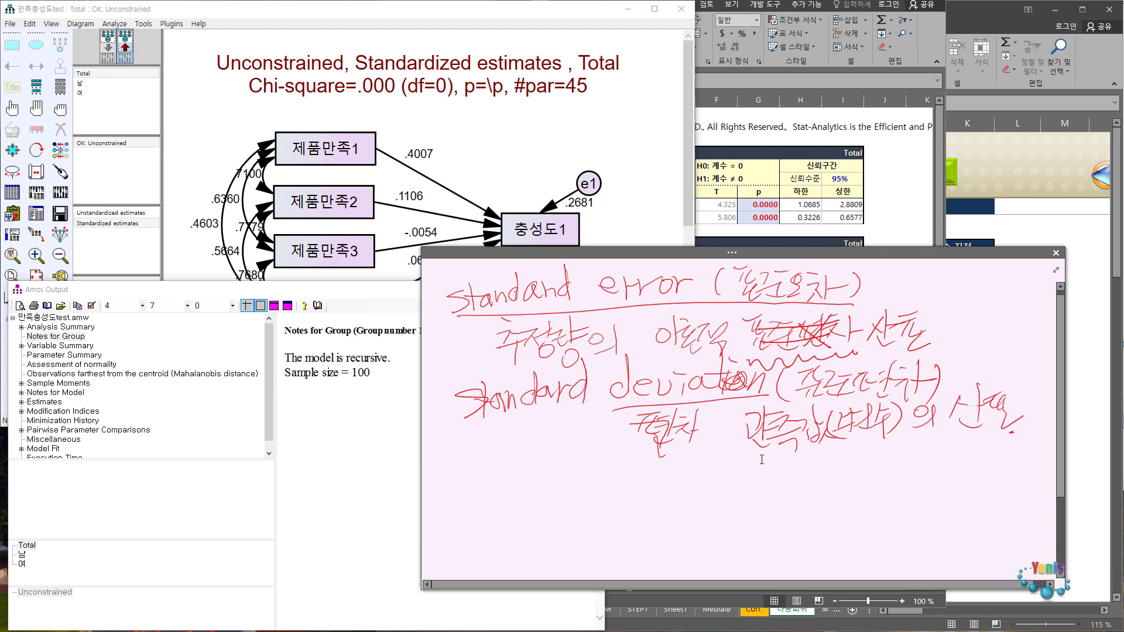
left_click_drag(744, 456, 971, 440)
left_click_drag(476, 424, 725, 404)
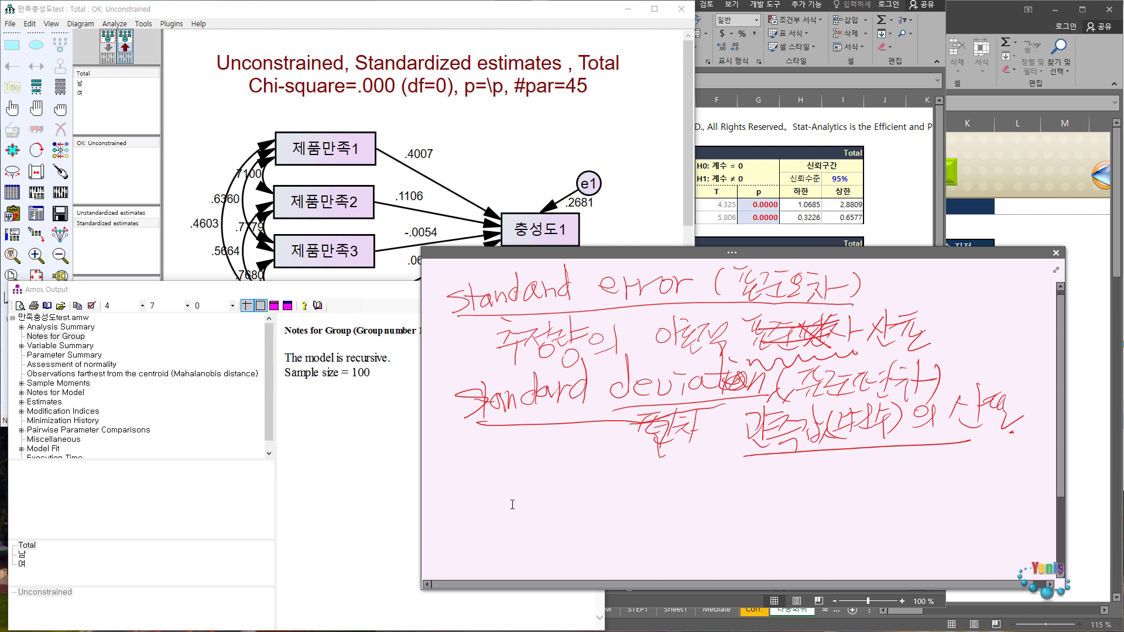
Handwrite a circled word with a wavy underline at the lower part of the page, and an underlined 통계학 with an arrow pointing to it.
mouse_move(464, 504)
left_mouse_down()
mouse_move(503, 521)
mouse_move(521, 485)
mouse_move(533, 525)
left_mouse_up()
mouse_move(482, 544)
left_mouse_down()
mouse_move(551, 504)
mouse_move(461, 527)
mouse_move(492, 548)
left_mouse_up()
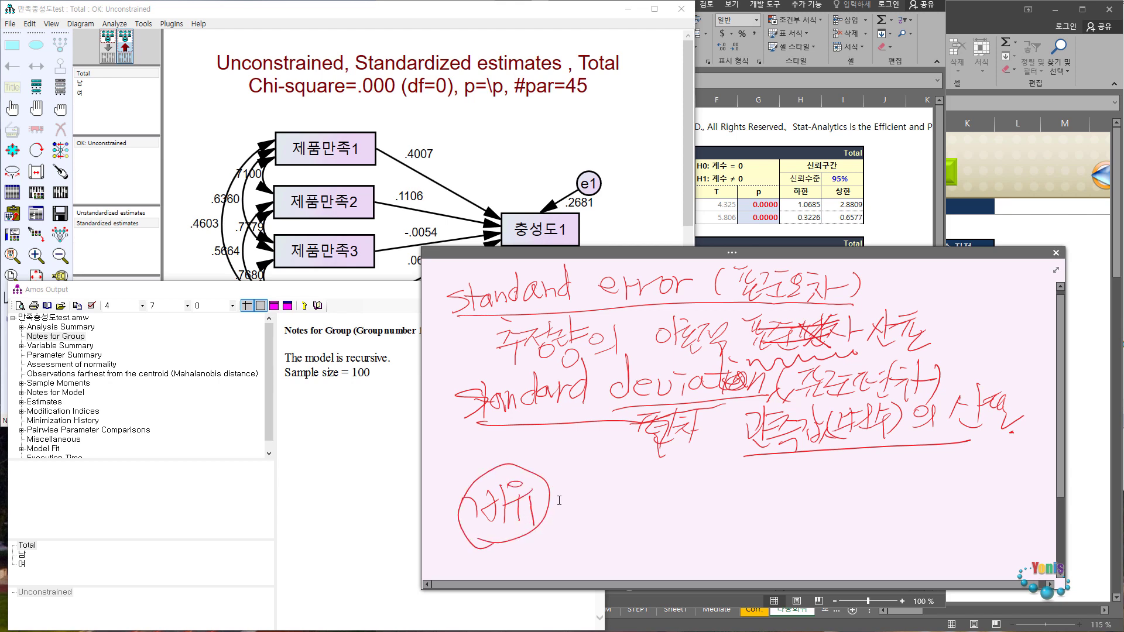
mouse_move(556, 498)
left_mouse_down()
mouse_move(619, 486)
mouse_move(557, 501)
mouse_move(584, 507)
left_mouse_up()
left_click_drag(475, 544, 558, 527)
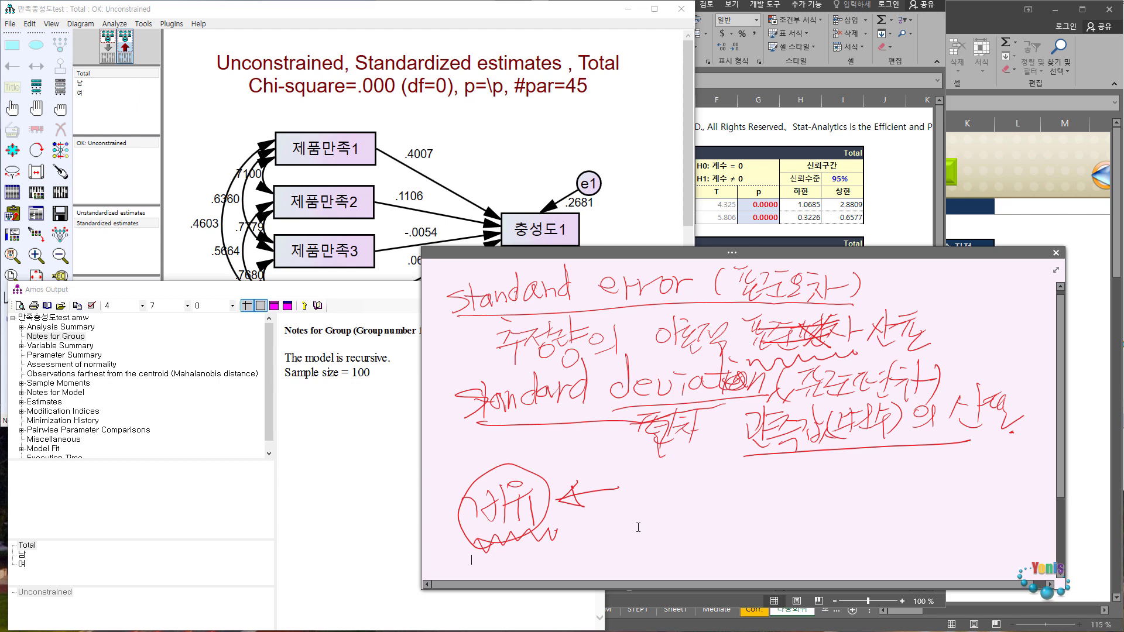
mouse_move(640, 482)
left_mouse_down()
mouse_move(668, 541)
mouse_move(696, 495)
mouse_move(739, 521)
mouse_move(737, 544)
left_mouse_up()
mouse_move(656, 566)
left_mouse_down()
mouse_move(743, 546)
mouse_move(773, 507)
mouse_move(763, 520)
left_mouse_up()
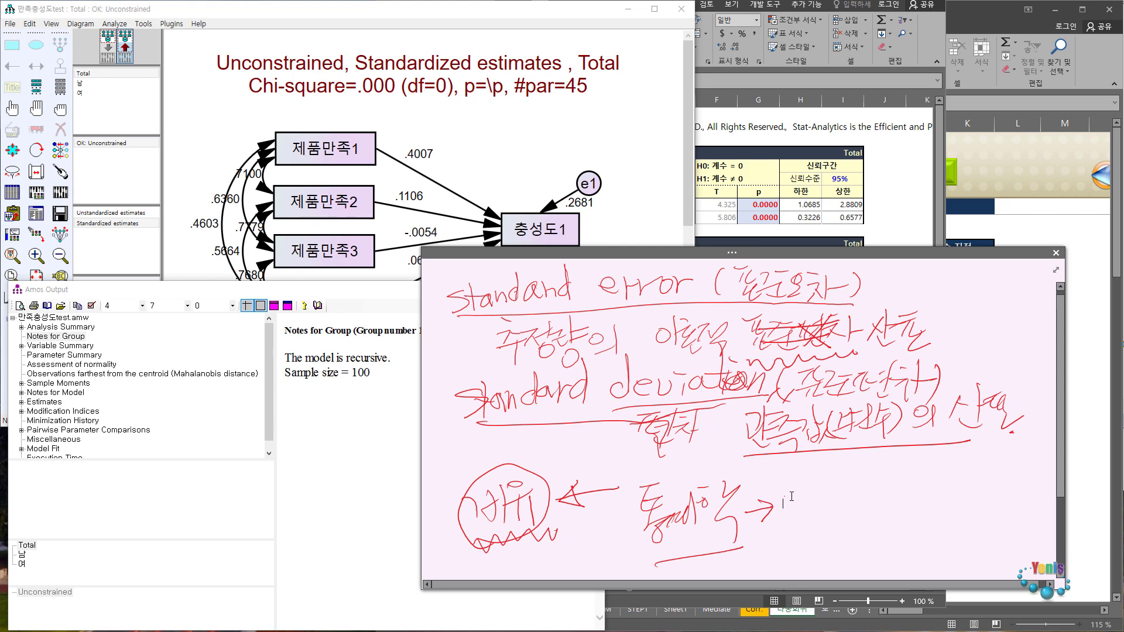
Handwrite 정의 and 정리 at the arrow following 통계학, underline 정의, and circle each of the two words.
mouse_move(787, 487)
left_mouse_down()
mouse_move(794, 507)
mouse_move(813, 489)
mouse_move(811, 515)
mouse_move(826, 487)
mouse_move(840, 500)
left_mouse_up()
mouse_move(840, 478)
left_mouse_down()
mouse_move(841, 515)
mouse_move(854, 517)
left_mouse_up()
right_click(858, 494)
left_click(857, 479)
mouse_move(856, 473)
left_mouse_down()
mouse_move(878, 487)
mouse_move(881, 508)
left_mouse_up()
left_click_drag(892, 469, 910, 508)
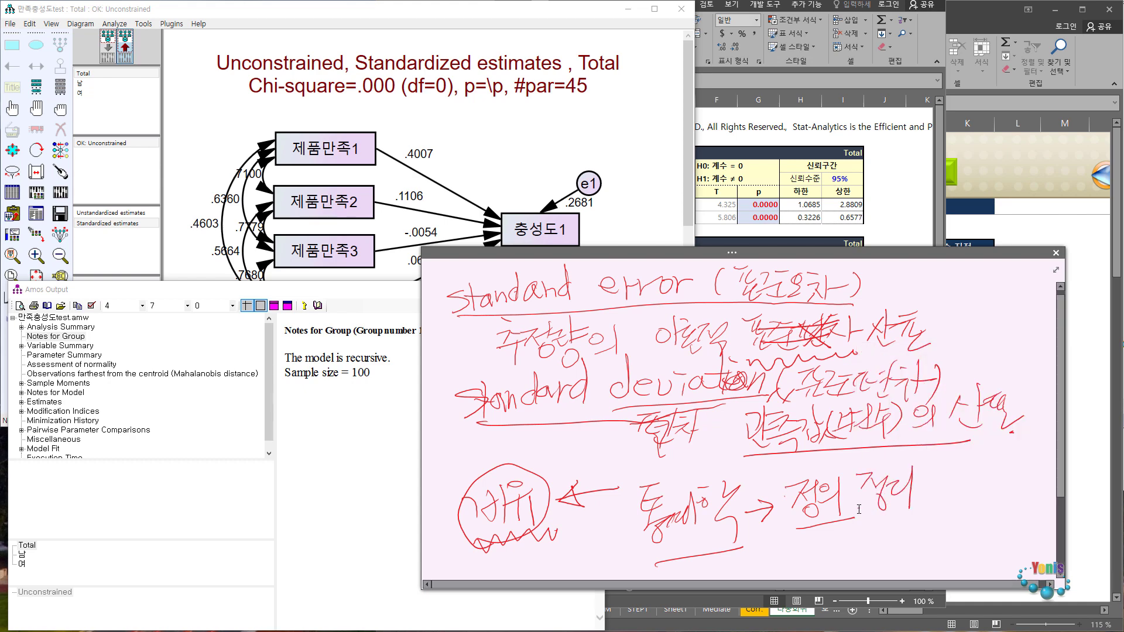
mouse_move(819, 469)
left_mouse_down()
mouse_move(914, 504)
mouse_move(883, 457)
left_mouse_up()
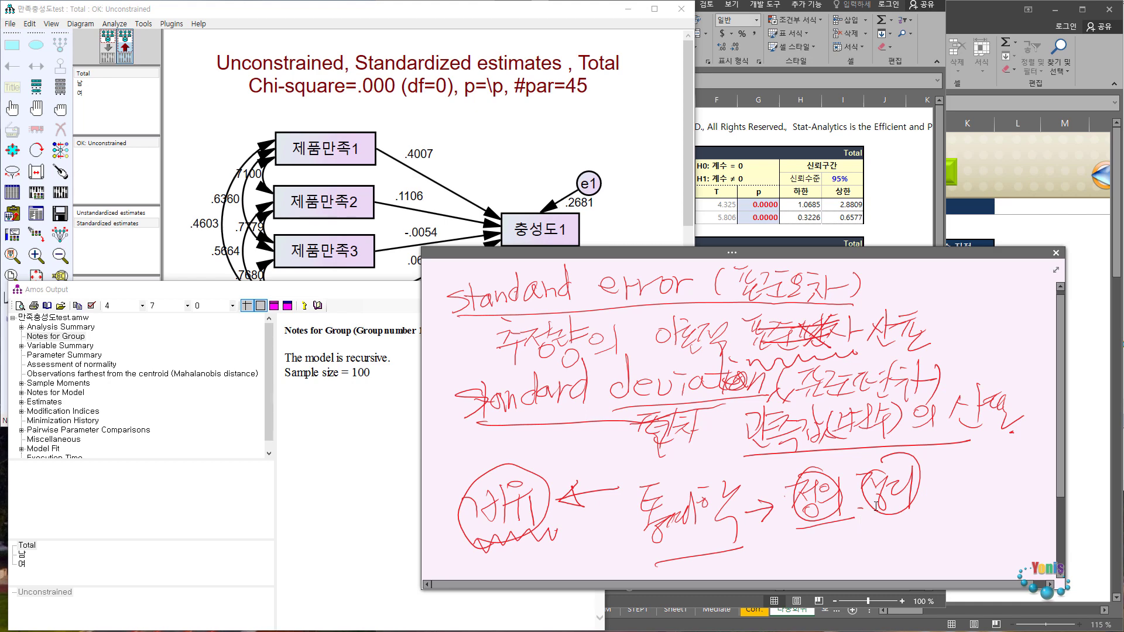
Write another word beside 정리 and cross it out, and draw one large loop around 정의 and 정리.
mouse_move(946, 479)
left_mouse_down()
mouse_move(953, 498)
mouse_move(986, 476)
mouse_move(982, 505)
left_mouse_up()
left_click_drag(1005, 458, 960, 509)
left_click_drag(944, 466, 1007, 505)
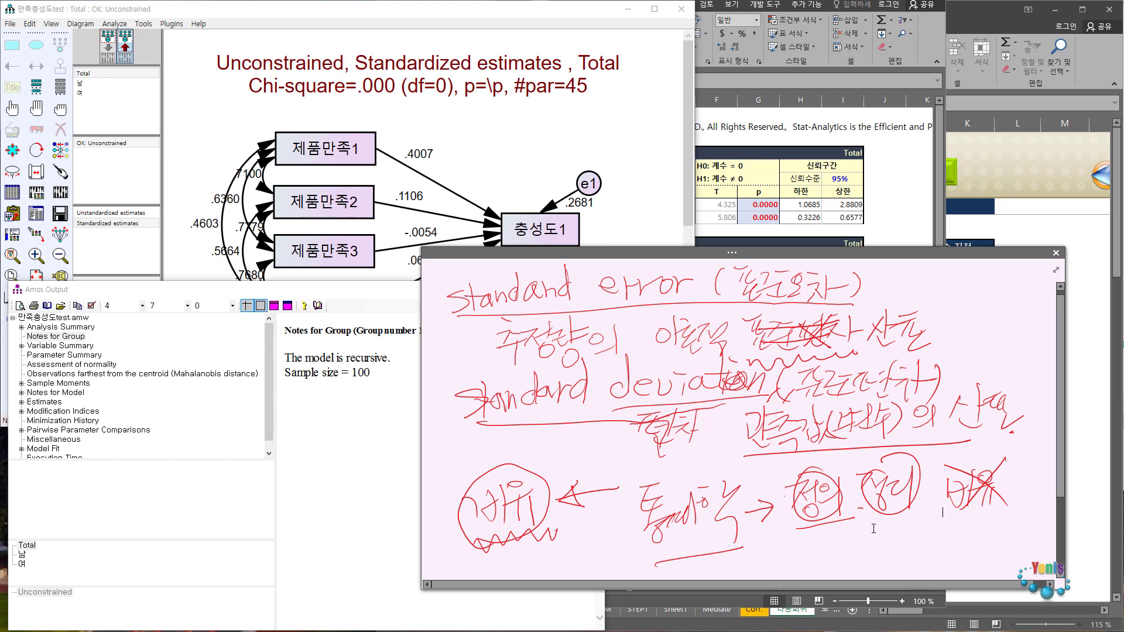
left_click_drag(900, 507, 835, 535)
mouse_move(907, 462)
left_mouse_down()
mouse_move(832, 524)
mouse_move(887, 469)
left_mouse_up()
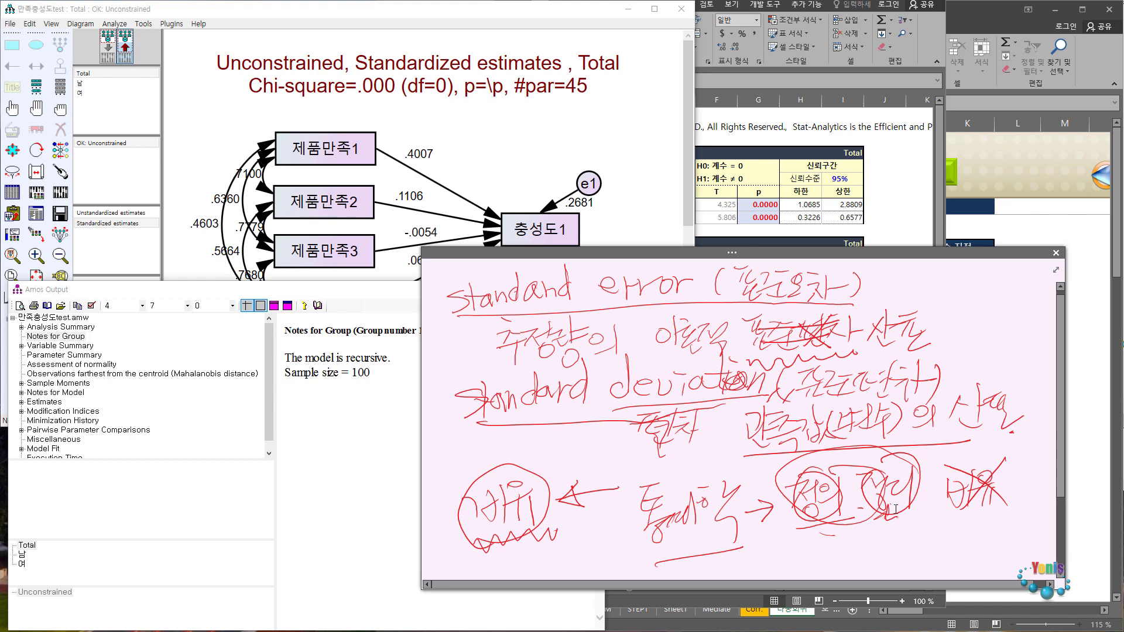
Draw a curve from 정리 to a mark under the crossed-out word, and scribble over 정의 and 정리.
mouse_move(890, 508)
left_mouse_down()
mouse_move(963, 533)
mouse_move(961, 516)
mouse_move(960, 533)
left_mouse_up()
mouse_move(951, 518)
left_mouse_down()
mouse_move(957, 530)
mouse_move(996, 523)
left_mouse_up()
mouse_move(842, 460)
left_mouse_down()
mouse_move(815, 510)
mouse_move(844, 479)
mouse_move(891, 465)
left_mouse_up()
left_click_drag(870, 487, 910, 462)
left_click_drag(814, 473, 814, 510)
left_click_drag(816, 483, 870, 492)
mouse_move(873, 470)
left_mouse_down()
mouse_move(892, 483)
mouse_move(918, 463)
left_mouse_up()
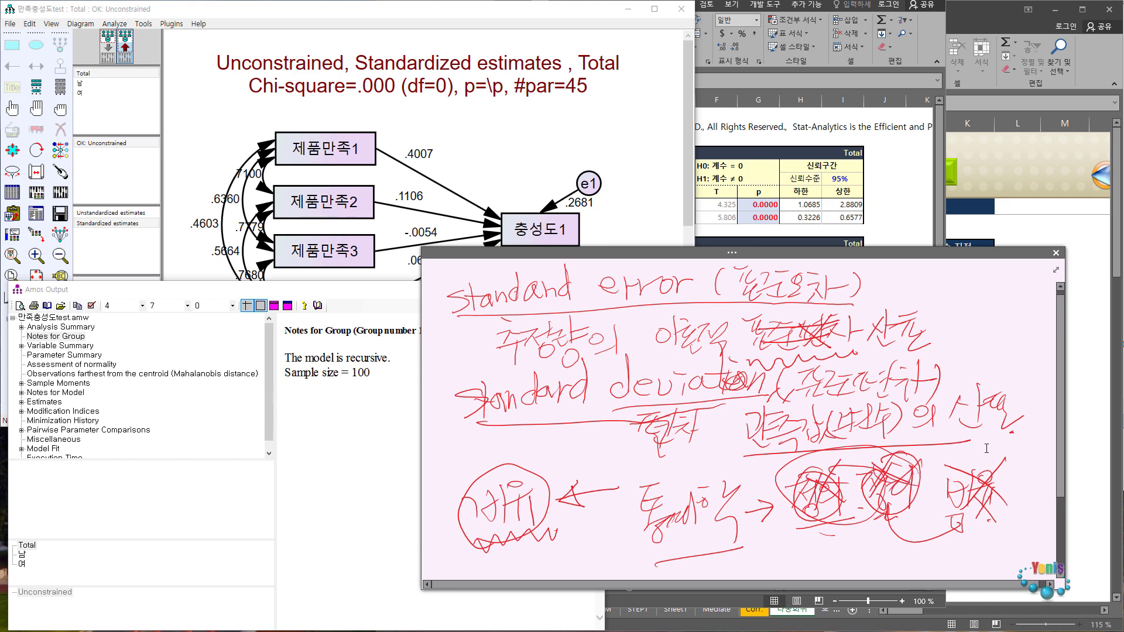
Add a circled note above the crossed-out word and an arrow beside it.
left_click_drag(987, 436, 986, 455)
mouse_move(1004, 433)
left_mouse_down()
mouse_move(996, 449)
mouse_move(1023, 439)
mouse_move(1025, 459)
left_mouse_up()
left_click_drag(990, 413, 995, 417)
left_click_drag(1032, 468, 1005, 524)
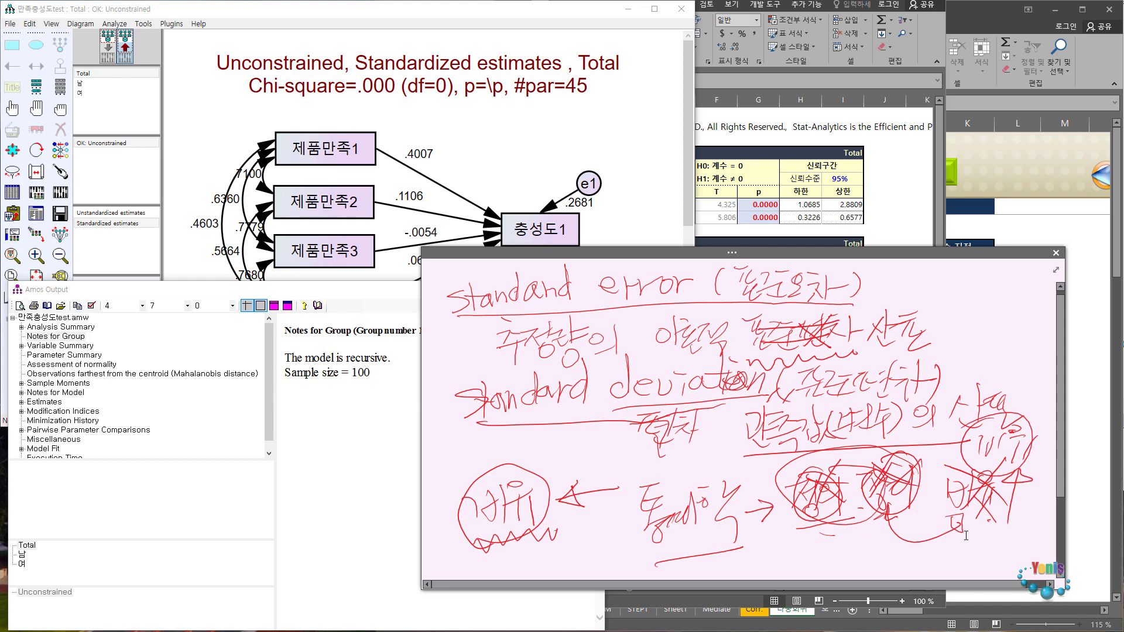
Add a circled note below the crossed-out word, and draw a long upward arrow leading to a small stick figure.
mouse_move(984, 519)
left_mouse_down()
mouse_move(1026, 500)
mouse_move(1023, 541)
left_mouse_up()
left_click_drag(999, 489, 1011, 522)
mouse_move(991, 525)
left_mouse_down()
mouse_move(997, 542)
mouse_move(1035, 533)
mouse_move(997, 559)
left_mouse_up()
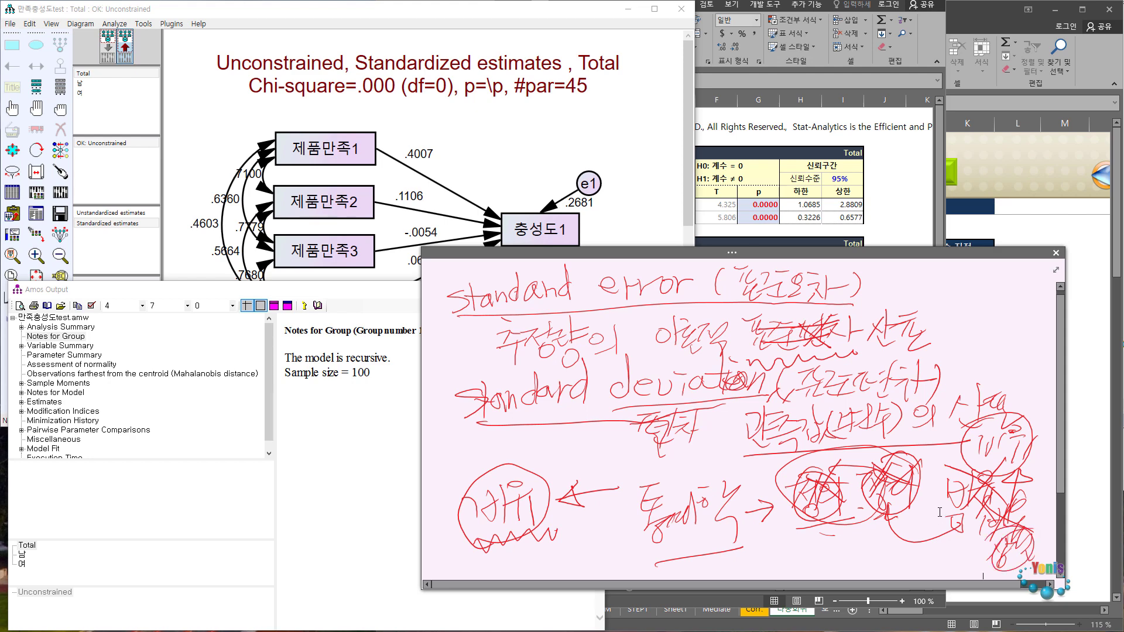
left_click_drag(1031, 423, 1038, 314)
mouse_move(1012, 284)
left_mouse_down()
mouse_move(999, 302)
mouse_move(1012, 293)
mouse_move(1008, 319)
mouse_move(1019, 300)
mouse_move(1019, 333)
left_mouse_up()
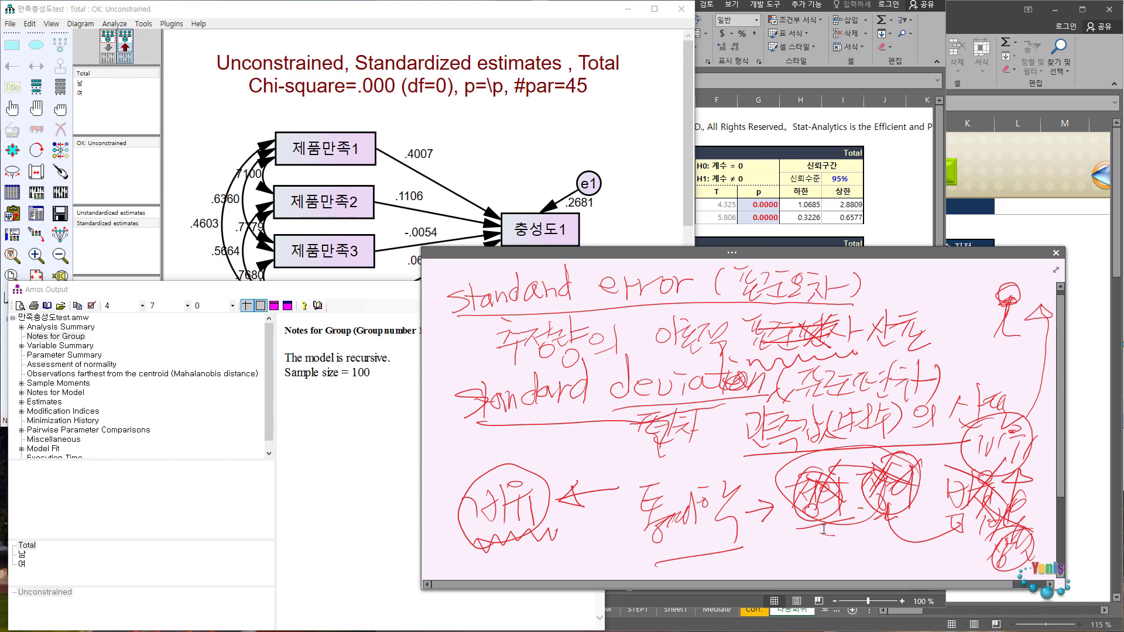
Emphasize 정의 and 정리 with more underlines and scribbles, and box them with an arrow toward the circled note.
mouse_move(798, 523)
left_mouse_down()
mouse_move(846, 523)
mouse_move(819, 523)
left_mouse_up()
mouse_move(890, 510)
left_mouse_down()
mouse_move(862, 520)
mouse_move(913, 509)
left_mouse_up()
mouse_move(896, 513)
left_mouse_down()
mouse_move(904, 530)
mouse_move(922, 507)
left_mouse_up()
mouse_move(915, 467)
left_mouse_down()
mouse_move(889, 503)
mouse_move(837, 466)
mouse_move(820, 492)
mouse_move(828, 480)
left_mouse_up()
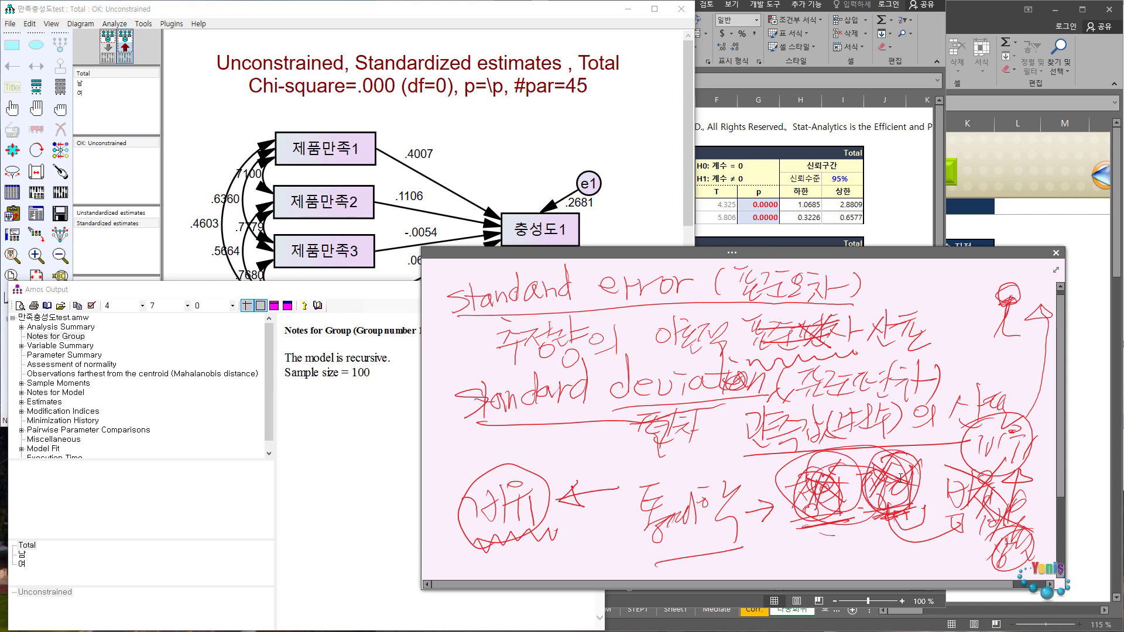
mouse_move(942, 473)
left_mouse_down()
mouse_move(934, 451)
mouse_move(950, 438)
left_mouse_up()
mouse_move(935, 486)
left_mouse_down()
mouse_move(838, 432)
mouse_move(762, 523)
mouse_move(909, 521)
left_mouse_up()
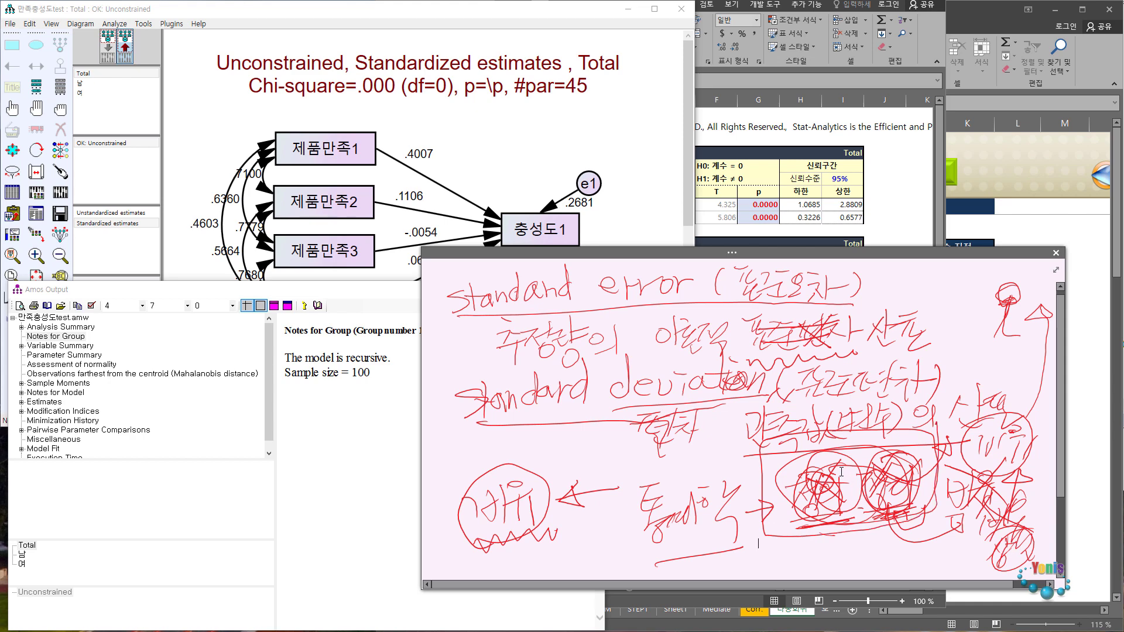
left_click_drag(913, 489, 859, 468)
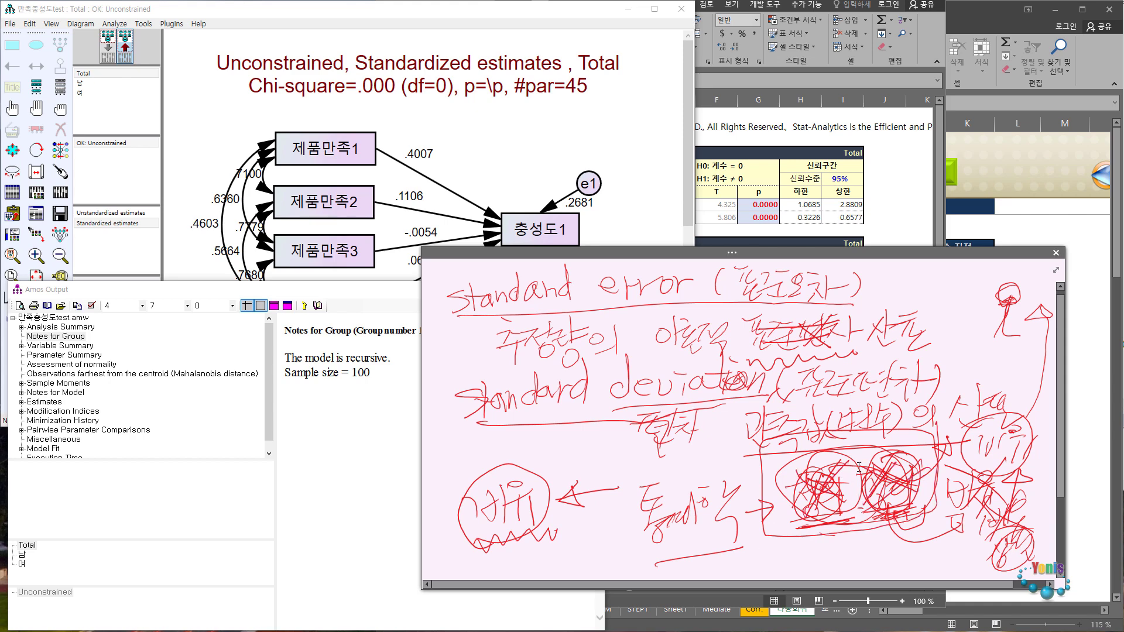
Circle the crossed-out word, and handwrite circled notes next to the stick figure.
left_click_drag(938, 507, 958, 454)
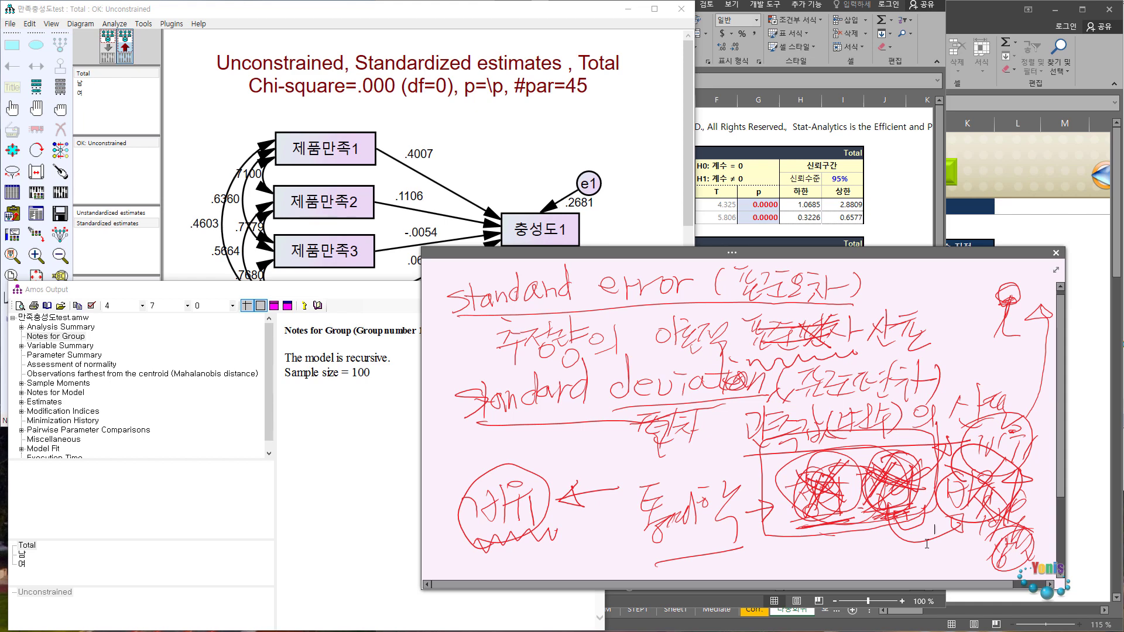
left_click_drag(926, 544, 996, 431)
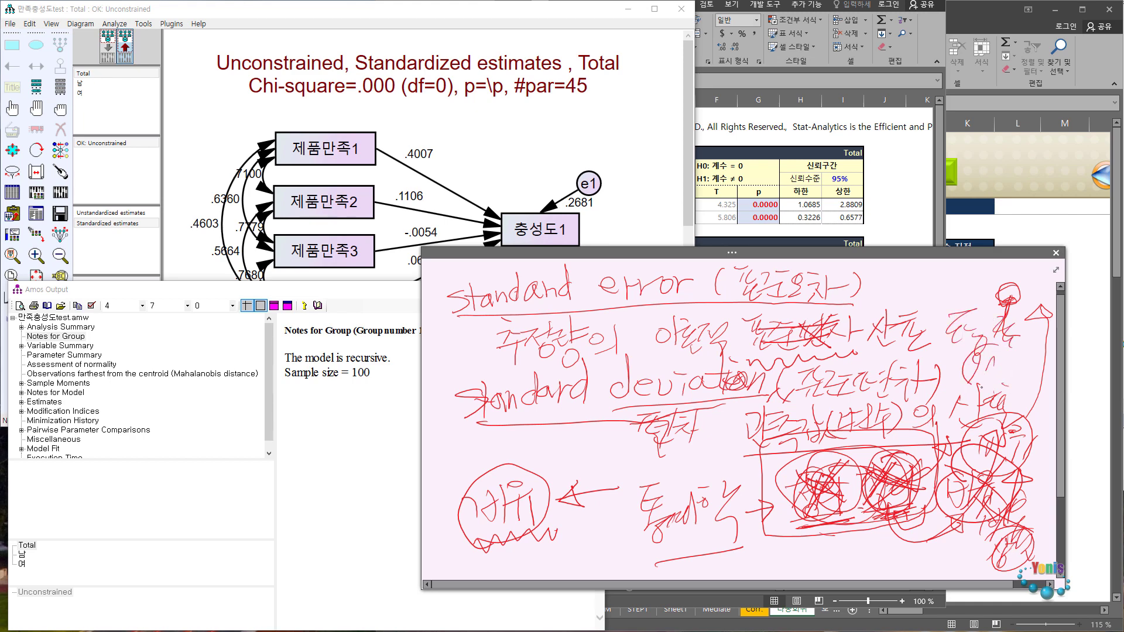
mouse_move(981, 386)
left_mouse_down()
mouse_move(996, 335)
mouse_move(931, 367)
left_mouse_up()
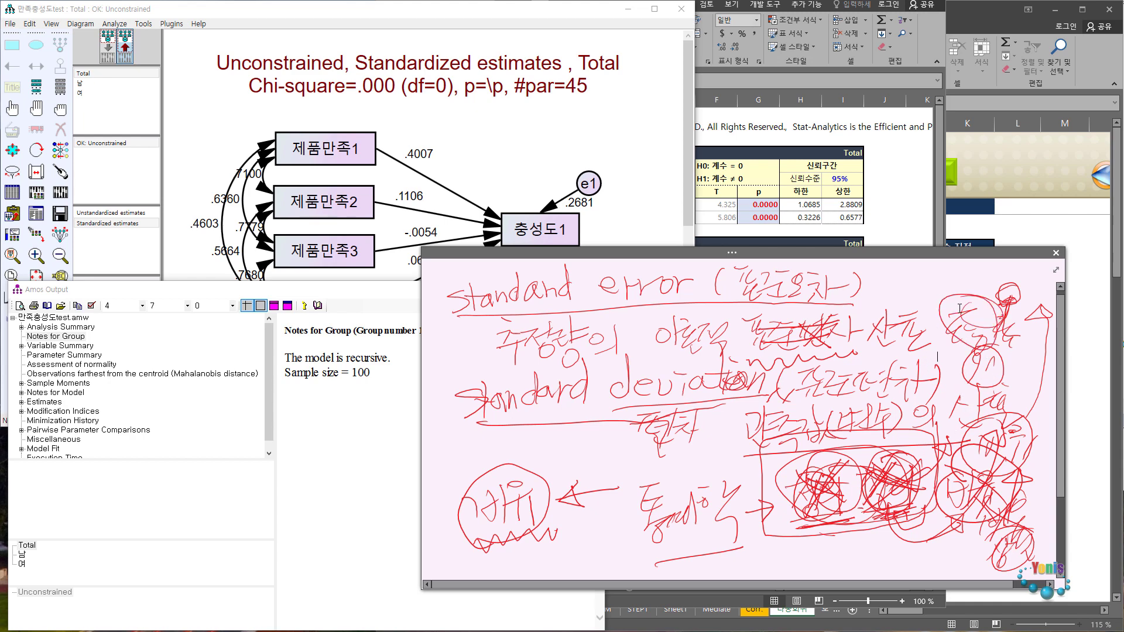
Add more circles and underlining around the standard deviation notes, circle 표준오차, and handwrite a short note beside it.
mouse_move(1002, 360)
left_mouse_down()
mouse_move(996, 376)
mouse_move(1025, 403)
mouse_move(1047, 298)
left_mouse_up()
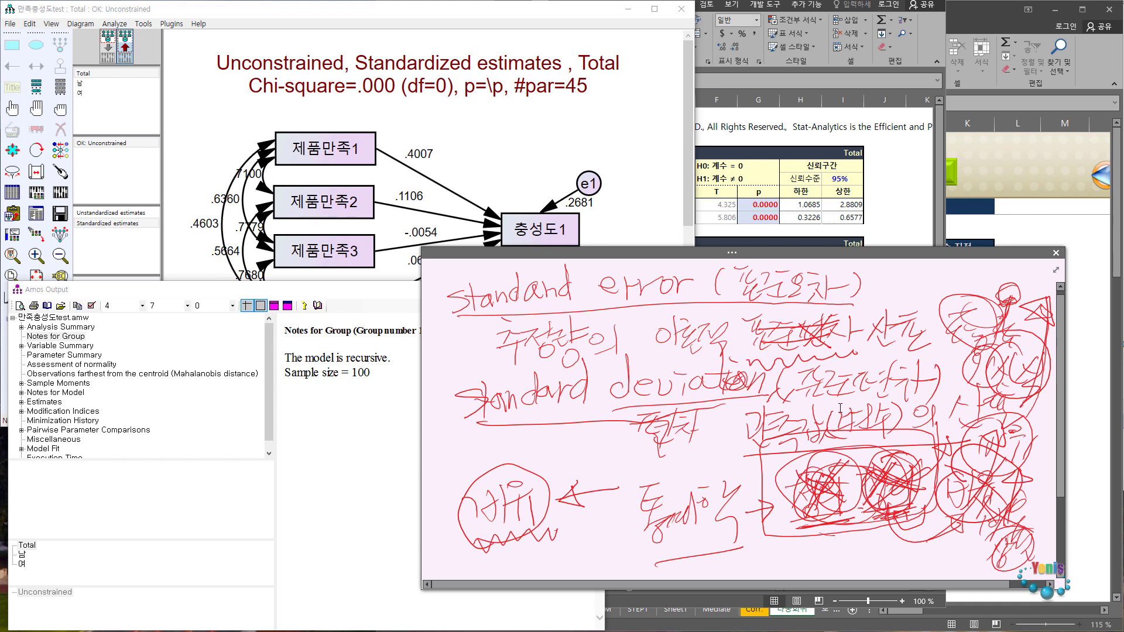
mouse_move(806, 410)
left_mouse_down()
mouse_move(928, 411)
mouse_move(822, 350)
left_mouse_up()
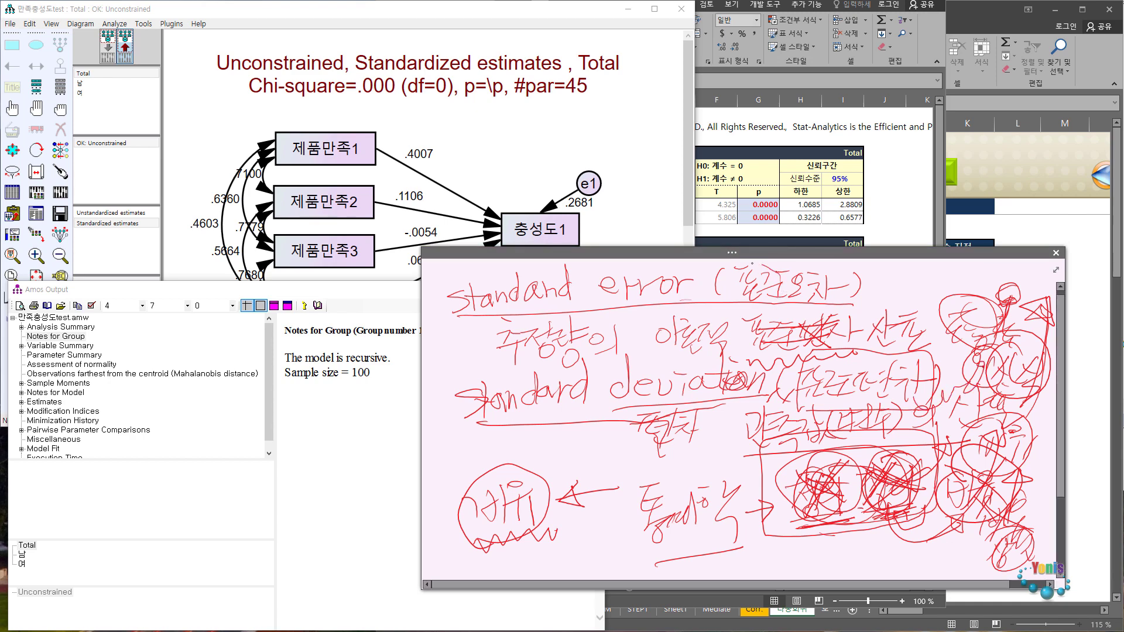
left_click_drag(752, 263, 809, 281)
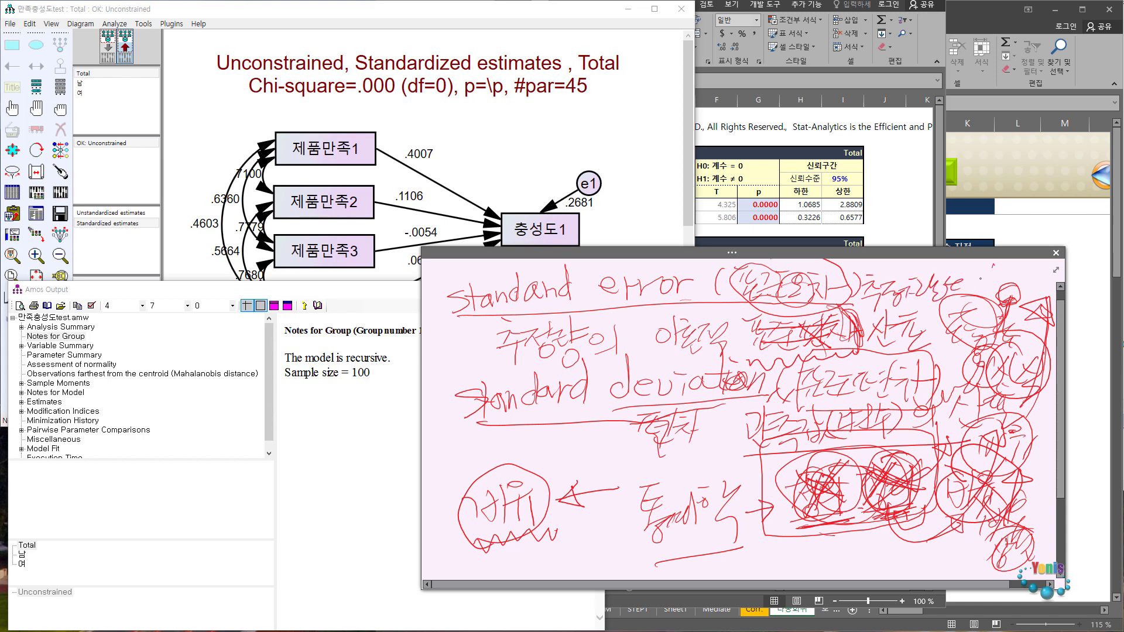
mouse_move(931, 257)
left_mouse_down()
mouse_move(868, 289)
mouse_move(941, 247)
left_mouse_up()
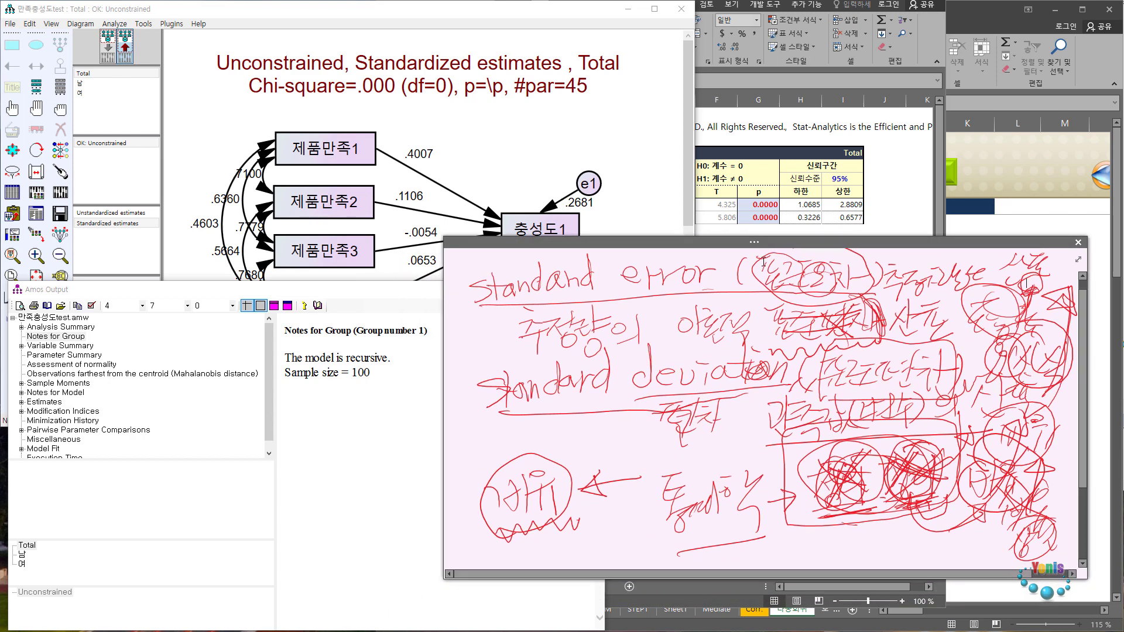
Bring the Amos path diagram forward, and handwrite an outlined, underlined red note reading Bootstrapping above the path arrows.
left_click(434, 167)
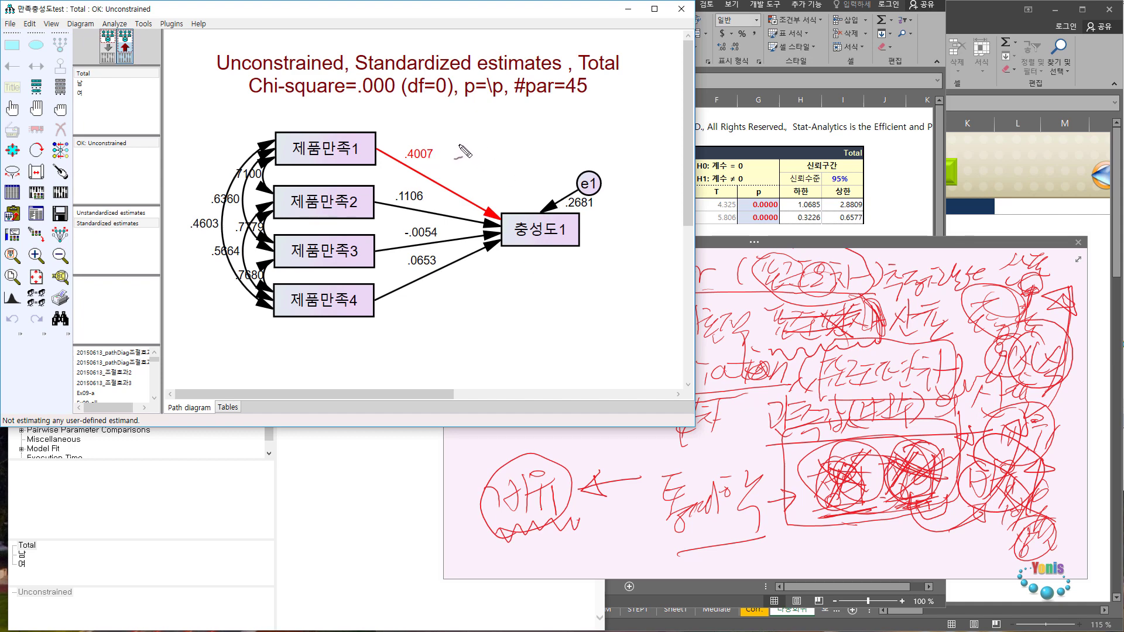
mouse_move(459, 147)
left_mouse_down()
mouse_move(457, 170)
mouse_move(552, 117)
mouse_move(571, 126)
left_mouse_up()
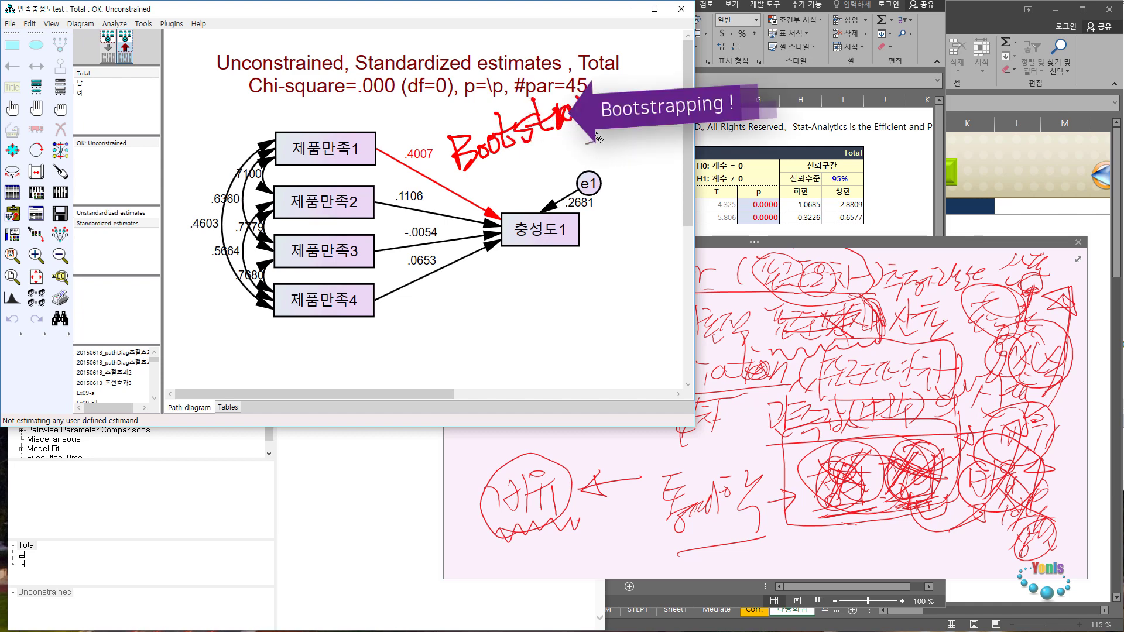
mouse_move(616, 89)
left_mouse_down()
mouse_move(647, 69)
mouse_move(697, 79)
left_mouse_up()
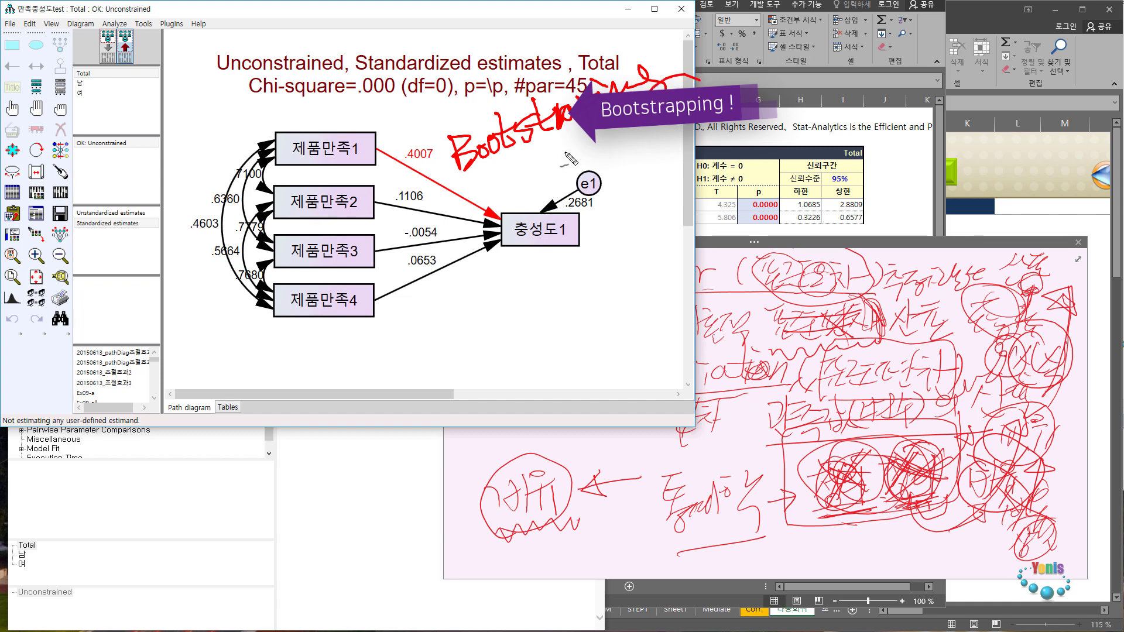
mouse_move(473, 202)
left_mouse_down()
mouse_move(562, 169)
mouse_move(644, 61)
mouse_move(457, 167)
mouse_move(571, 156)
left_mouse_up()
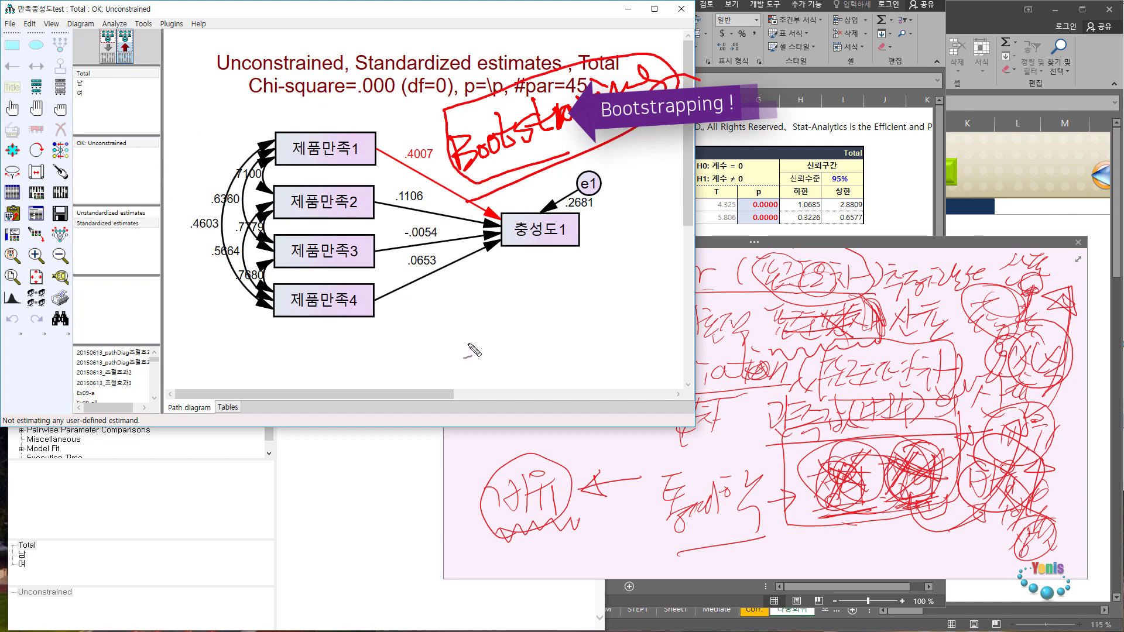
Draw a red box below the .0653 path, label it n=100, and add a row of short strokes inside.
left_click_drag(451, 291, 450, 389)
left_click_drag(450, 290, 533, 290)
left_click_drag(534, 289, 521, 385)
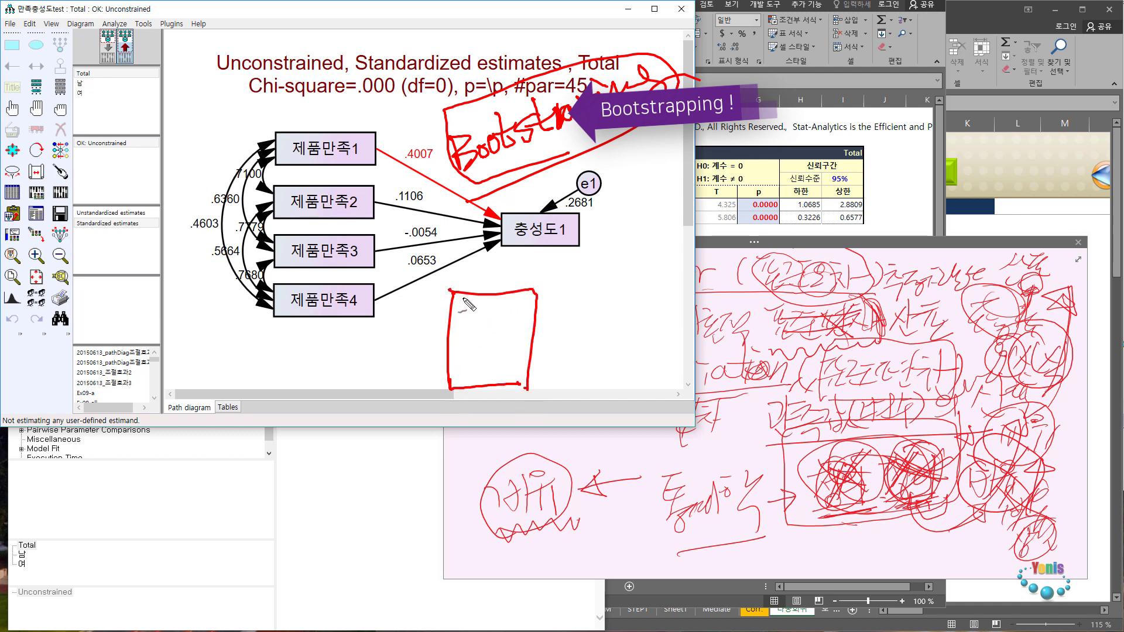
mouse_move(468, 298)
left_mouse_down()
mouse_move(461, 312)
mouse_move(500, 300)
left_mouse_up()
mouse_move(412, 305)
left_mouse_down()
mouse_move(426, 303)
mouse_move(431, 320)
left_mouse_up()
left_click_drag(438, 309, 448, 307)
left_click_drag(437, 317, 449, 314)
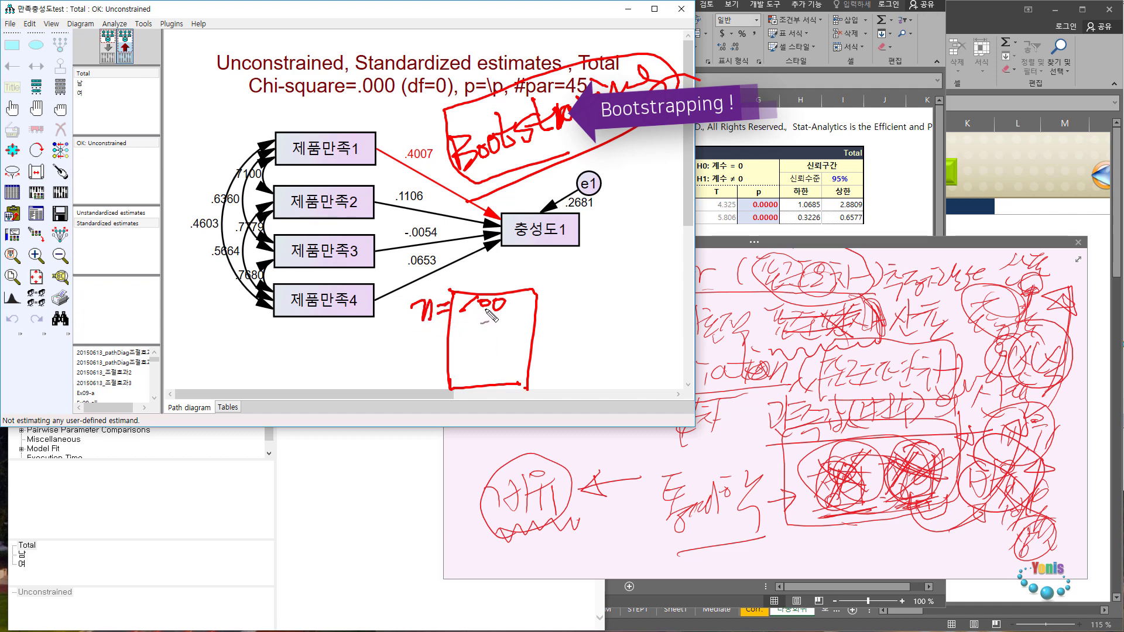
left_click_drag(474, 370, 484, 359)
left_click_drag(487, 371, 516, 352)
left_click_drag(525, 364, 537, 350)
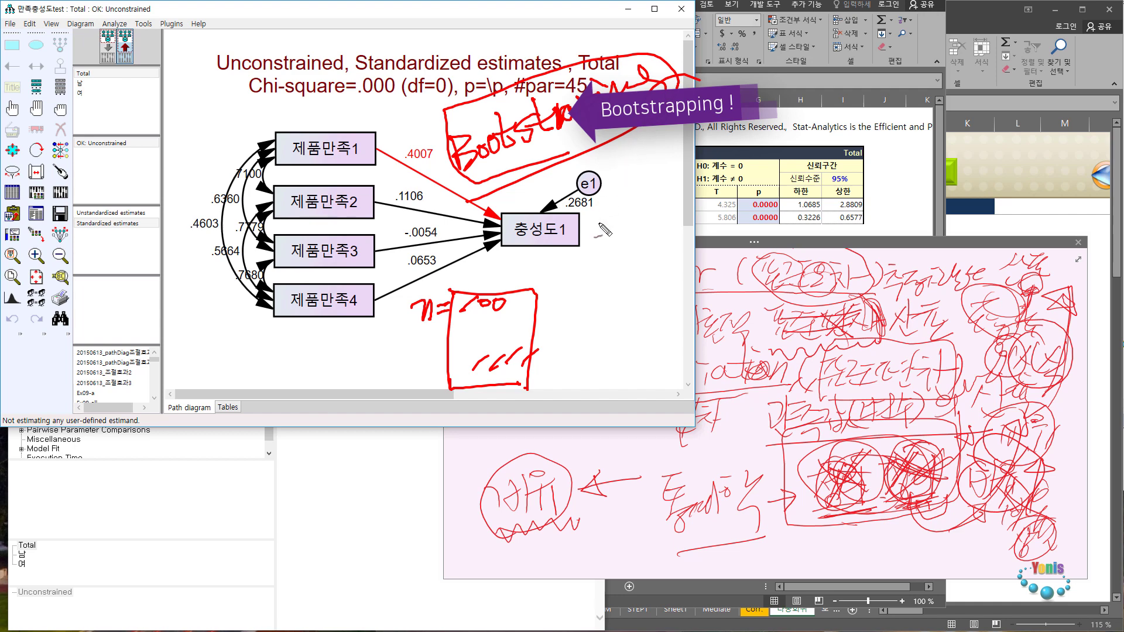
Draw an arrow from the box to a circled n=100, and write original sample inside the box.
mouse_move(536, 296)
left_mouse_down()
mouse_move(679, 274)
mouse_move(629, 255)
mouse_move(636, 272)
mouse_move(655, 243)
left_mouse_up()
mouse_move(618, 287)
left_mouse_down()
mouse_move(674, 242)
mouse_move(620, 258)
left_mouse_up()
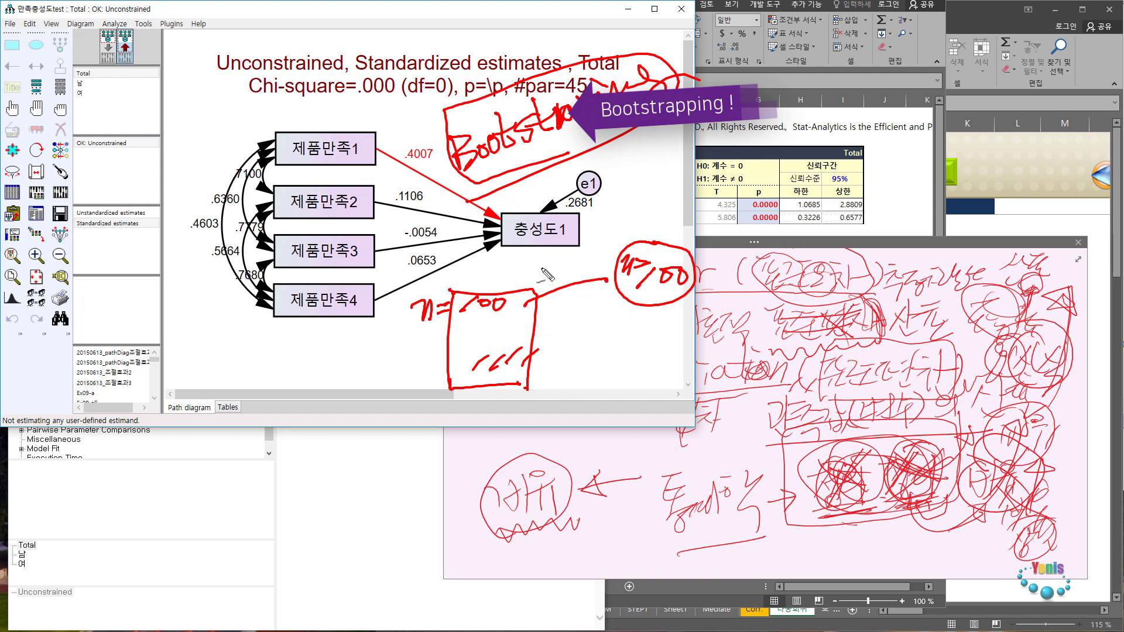
left_click_drag(602, 261, 615, 286)
mouse_move(466, 346)
left_mouse_down()
mouse_move(455, 347)
mouse_move(468, 338)
mouse_move(484, 349)
mouse_move(507, 328)
mouse_move(522, 337)
mouse_move(556, 301)
left_mouse_up()
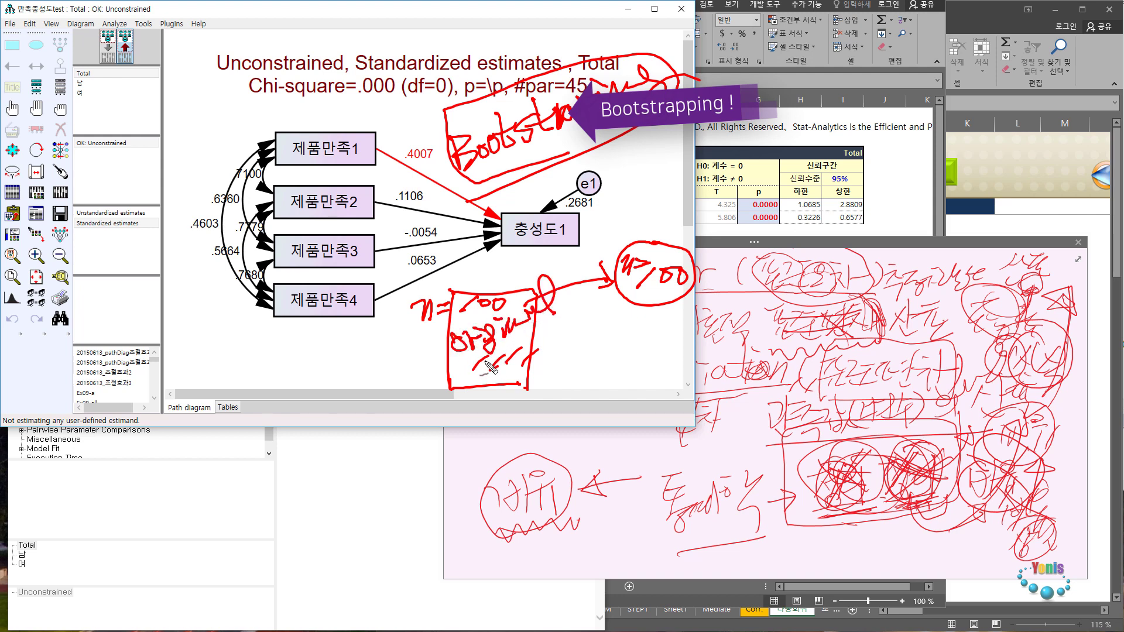
mouse_move(491, 367)
left_mouse_down()
mouse_move(503, 375)
mouse_move(555, 323)
mouse_move(577, 332)
left_mouse_up()
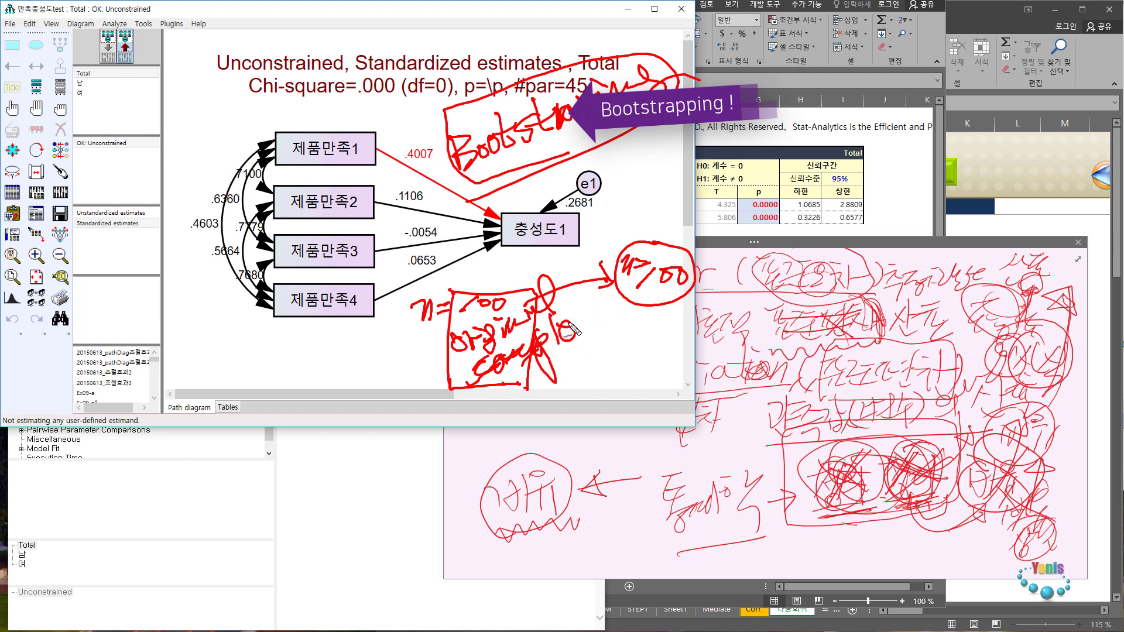
Write resampling above the arrow, link it to a circled 표본수 = 1000, and underline the circled n=100.
mouse_move(591, 256)
left_mouse_down()
mouse_move(685, 201)
mouse_move(755, 181)
mouse_move(770, 218)
mouse_move(826, 190)
left_mouse_up()
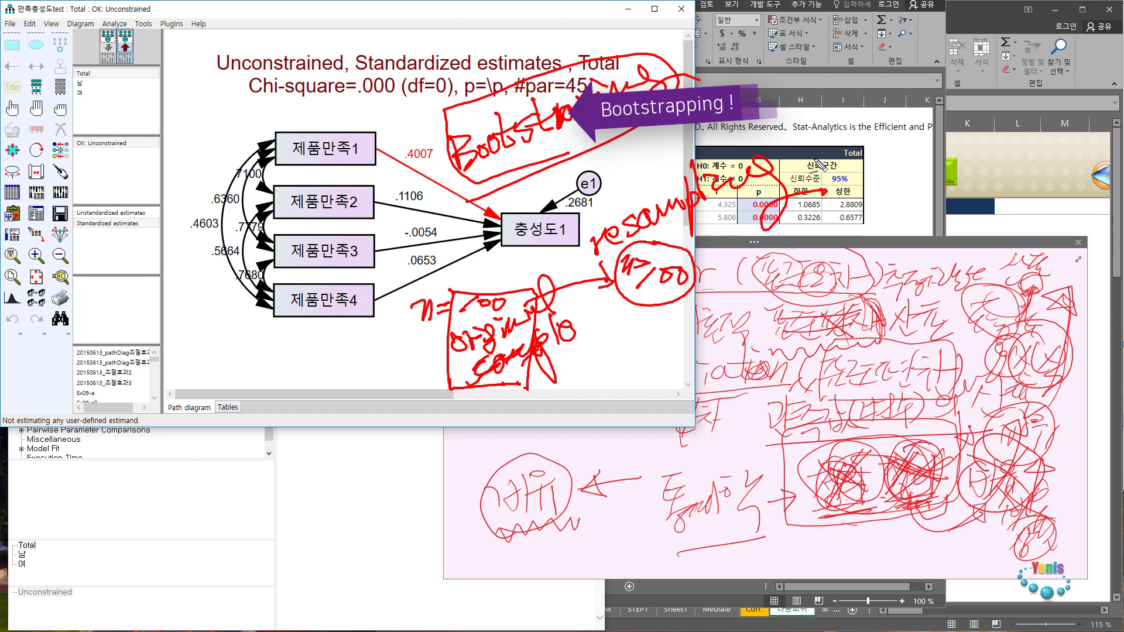
mouse_move(816, 157)
left_mouse_down()
mouse_move(836, 197)
mouse_move(850, 164)
mouse_move(887, 153)
mouse_move(904, 161)
mouse_move(888, 190)
left_mouse_up()
mouse_move(878, 120)
left_mouse_down()
mouse_move(822, 140)
mouse_move(922, 164)
mouse_move(864, 120)
left_mouse_up()
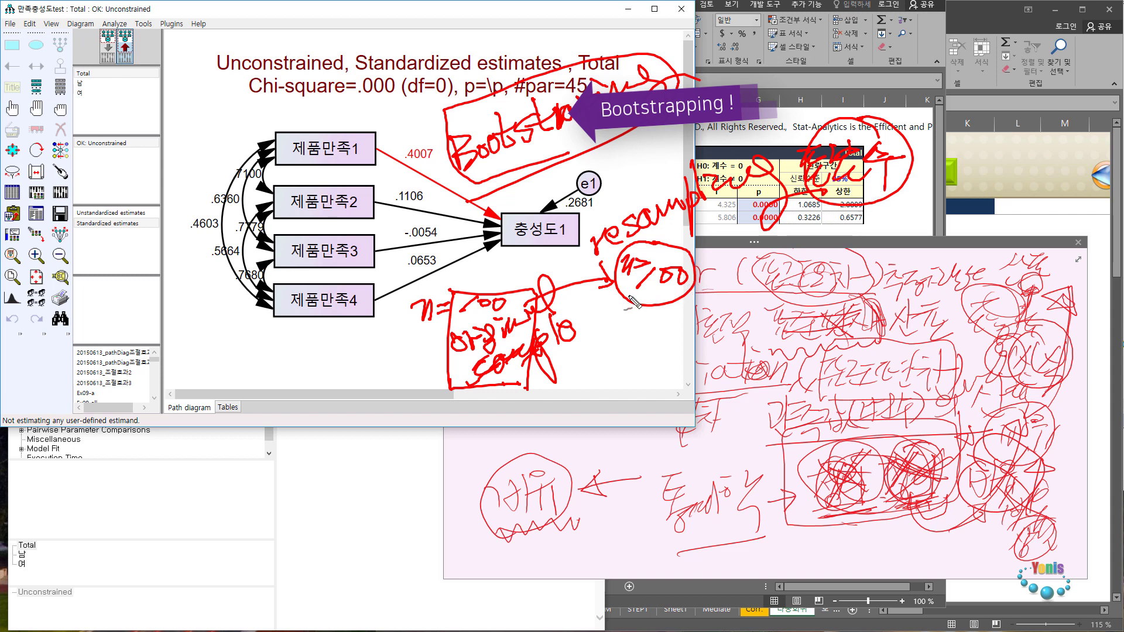
left_click_drag(631, 305, 695, 293)
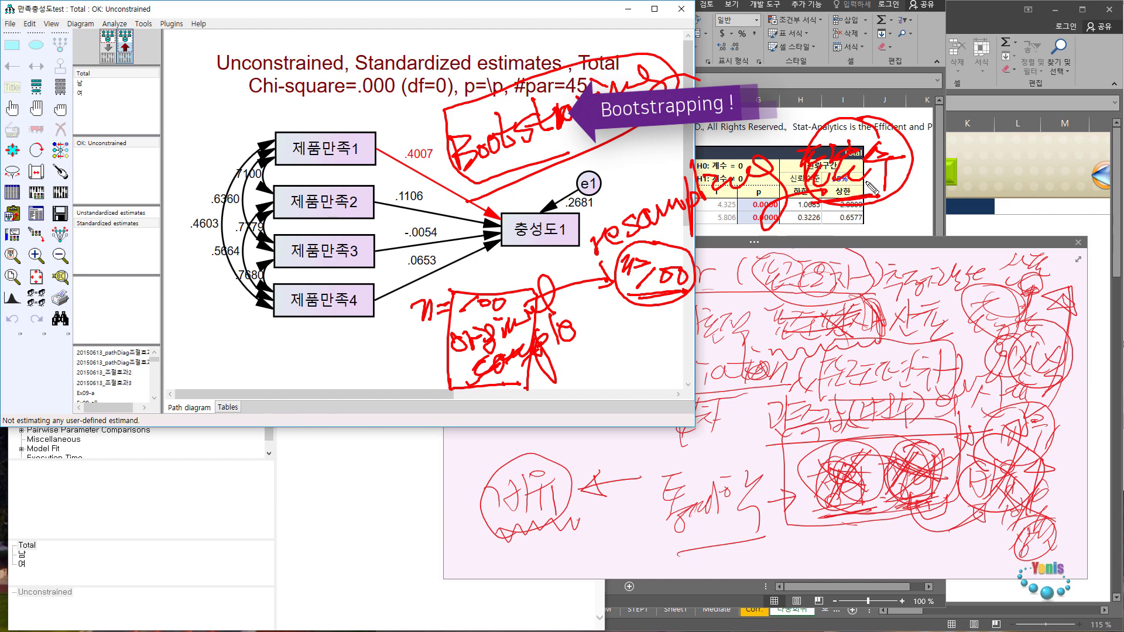
mouse_move(895, 174)
left_mouse_down()
mouse_move(935, 184)
mouse_move(1015, 172)
left_mouse_up()
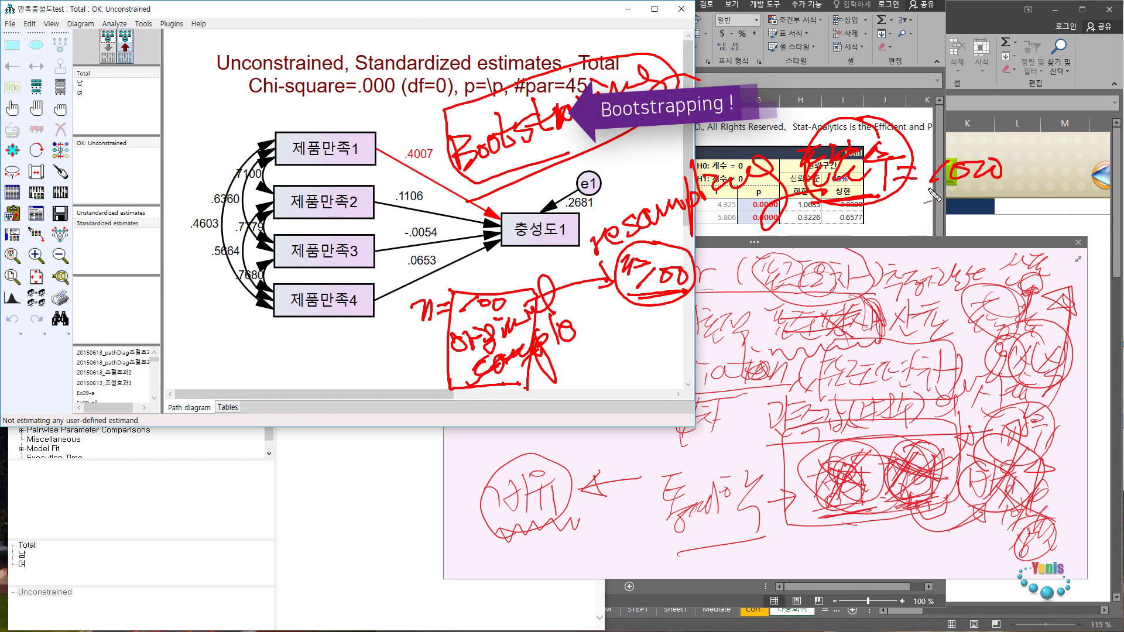
mouse_move(932, 192)
left_mouse_down()
mouse_move(940, 153)
mouse_move(931, 183)
left_mouse_up()
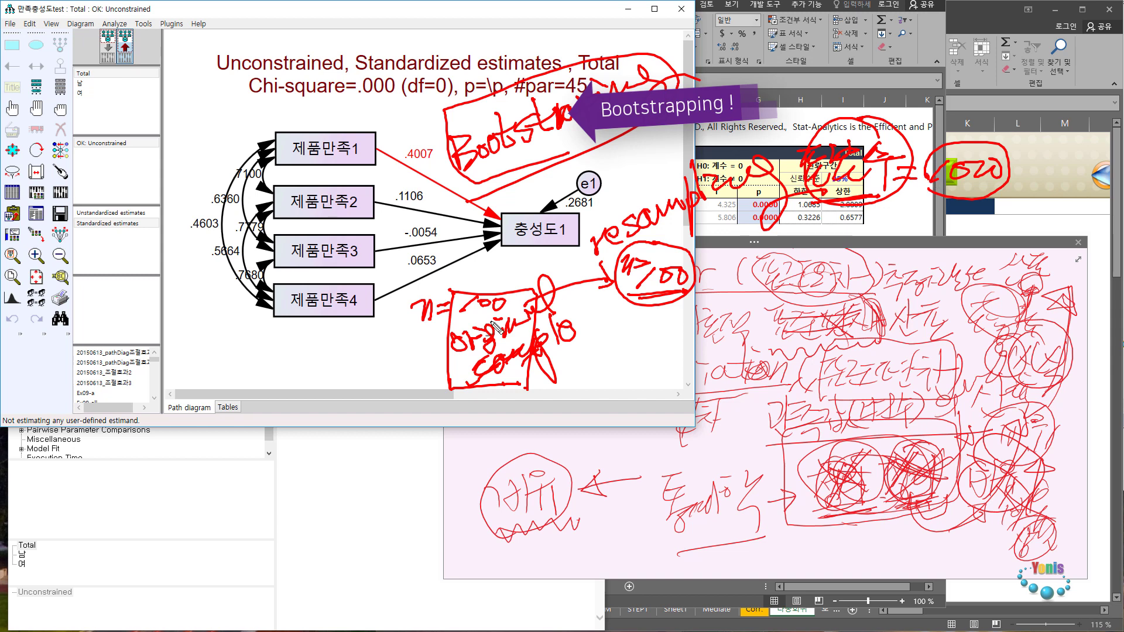
Draw a line from the original sample box to a large sample circle, and number the samples from 1 and 2 to 1000.
left_click_drag(450, 341, 350, 382)
mouse_move(266, 414)
left_mouse_down()
mouse_move(325, 433)
mouse_move(253, 411)
mouse_move(302, 413)
left_mouse_up()
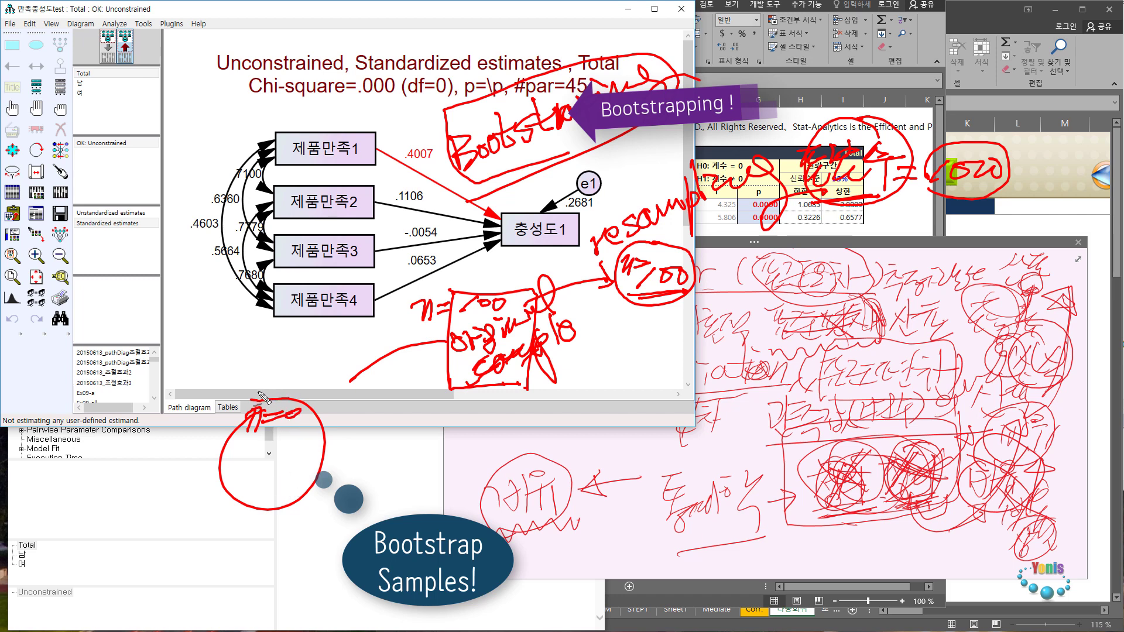
mouse_move(243, 385)
left_mouse_down()
mouse_move(313, 390)
mouse_move(329, 417)
mouse_move(415, 386)
mouse_move(443, 403)
left_mouse_up()
mouse_move(460, 399)
left_mouse_down()
mouse_move(488, 408)
mouse_move(562, 391)
mouse_move(741, 388)
left_mouse_up()
left_click(577, 391)
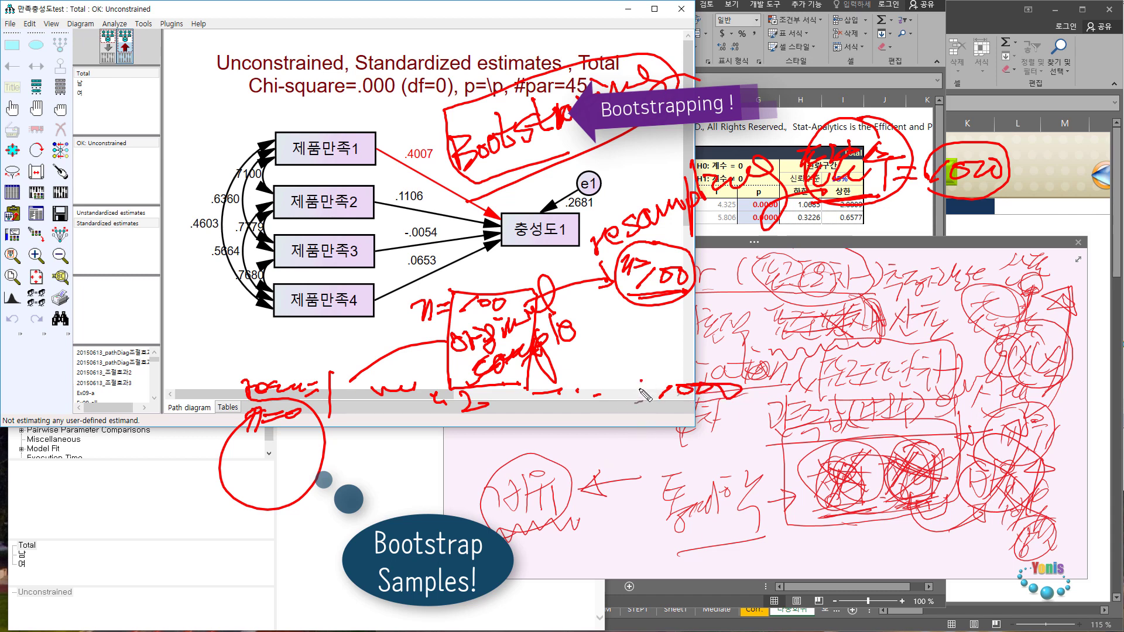
Change the last sample number to 10,000, draw a double circle beneath it, and add a dotted row between the sample circles.
mouse_move(635, 403)
left_mouse_down()
mouse_move(660, 387)
mouse_move(667, 404)
left_mouse_up()
mouse_move(629, 418)
left_mouse_down()
mouse_move(644, 424)
mouse_move(673, 363)
left_mouse_up()
mouse_move(662, 440)
left_mouse_down()
mouse_move(664, 502)
mouse_move(660, 441)
mouse_move(679, 518)
mouse_move(680, 417)
left_mouse_up()
left_click(373, 457)
left_click(408, 452)
left_click(438, 454)
left_click(481, 460)
left_click(518, 462)
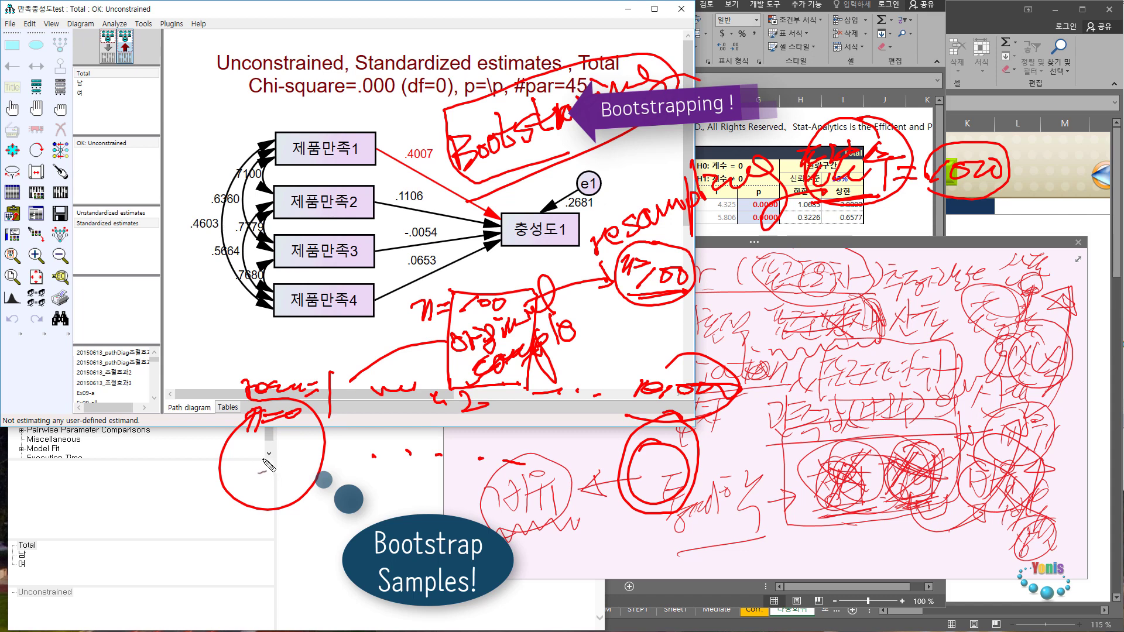
Link the first sample circle to the path model with sweeping red strokes, and mark the .4007 coefficient.
mouse_move(261, 459)
left_mouse_down()
mouse_move(246, 411)
mouse_move(291, 274)
left_mouse_up()
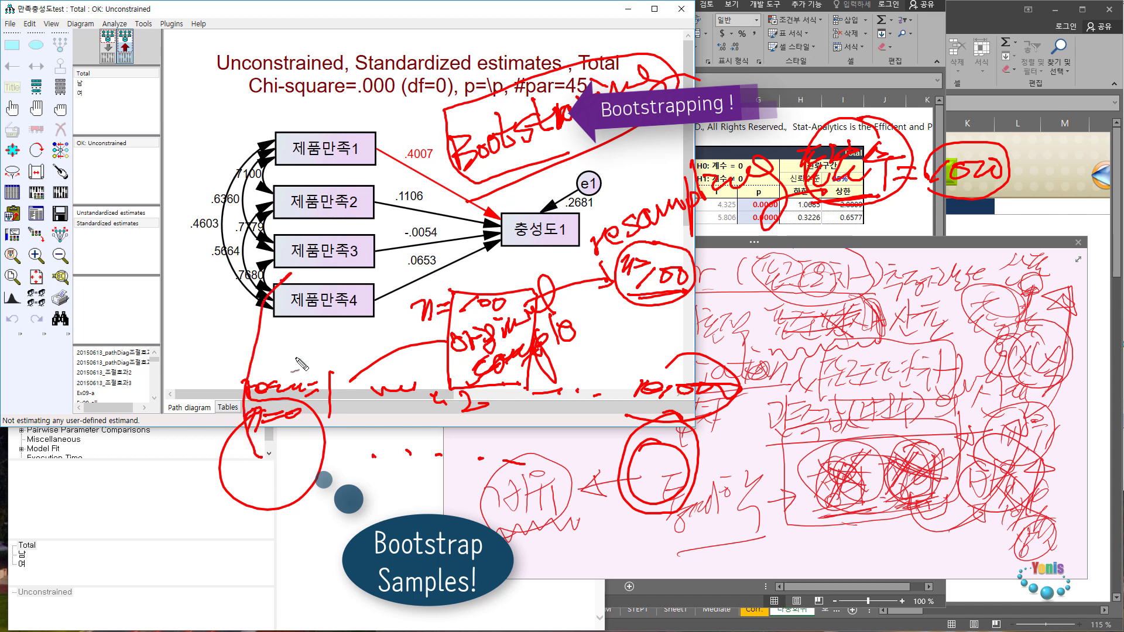
left_click_drag(317, 109, 251, 273)
mouse_move(546, 212)
left_mouse_down()
mouse_move(515, 170)
mouse_move(261, 176)
mouse_move(373, 267)
left_mouse_up()
left_click_drag(373, 208, 515, 202)
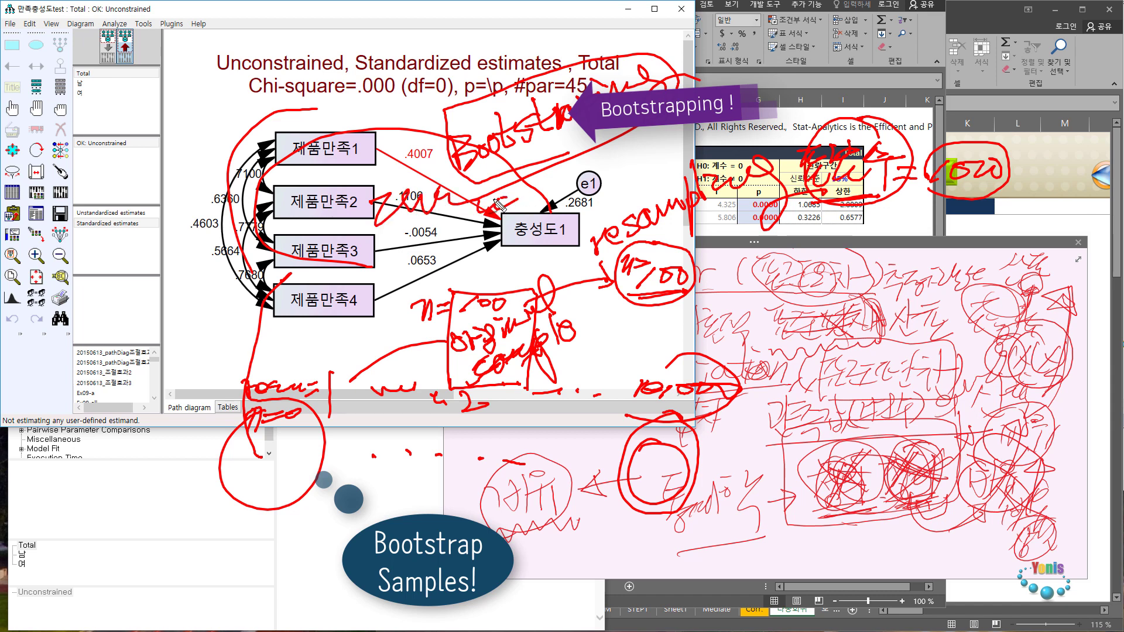
left_click(295, 481)
mouse_move(357, 73)
left_mouse_down()
mouse_move(442, 79)
mouse_move(390, 52)
left_mouse_up()
mouse_move(404, 151)
left_mouse_down()
mouse_move(411, 158)
mouse_move(401, 145)
left_mouse_up()
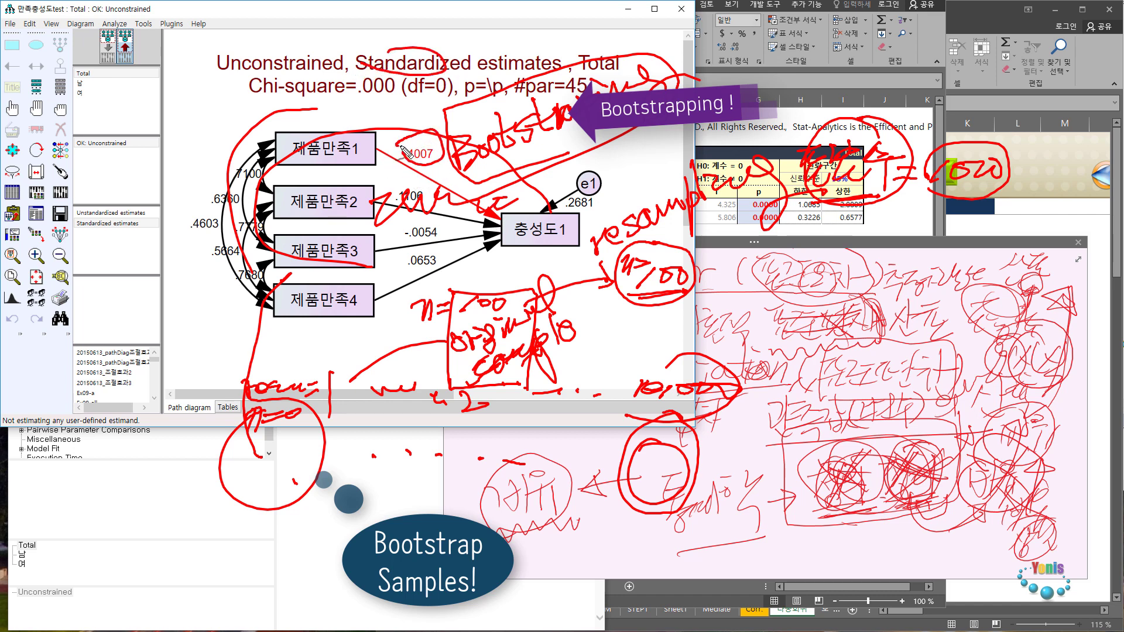
Write β1 with a small mark above it below the first and last sample circles, and circle the first β1.
left_click_drag(272, 508, 288, 563)
left_click_drag(265, 527, 299, 563)
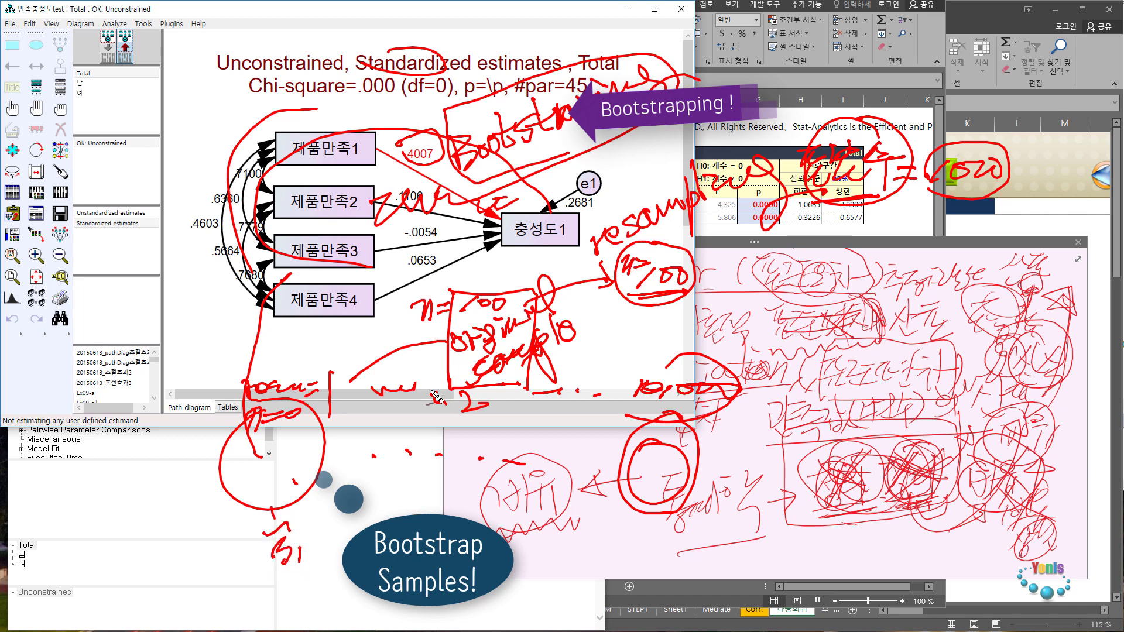
left_click_drag(431, 167, 433, 172)
mouse_move(616, 571)
left_mouse_down()
mouse_move(626, 553)
mouse_move(638, 566)
left_mouse_up()
left_click_drag(617, 530, 633, 522)
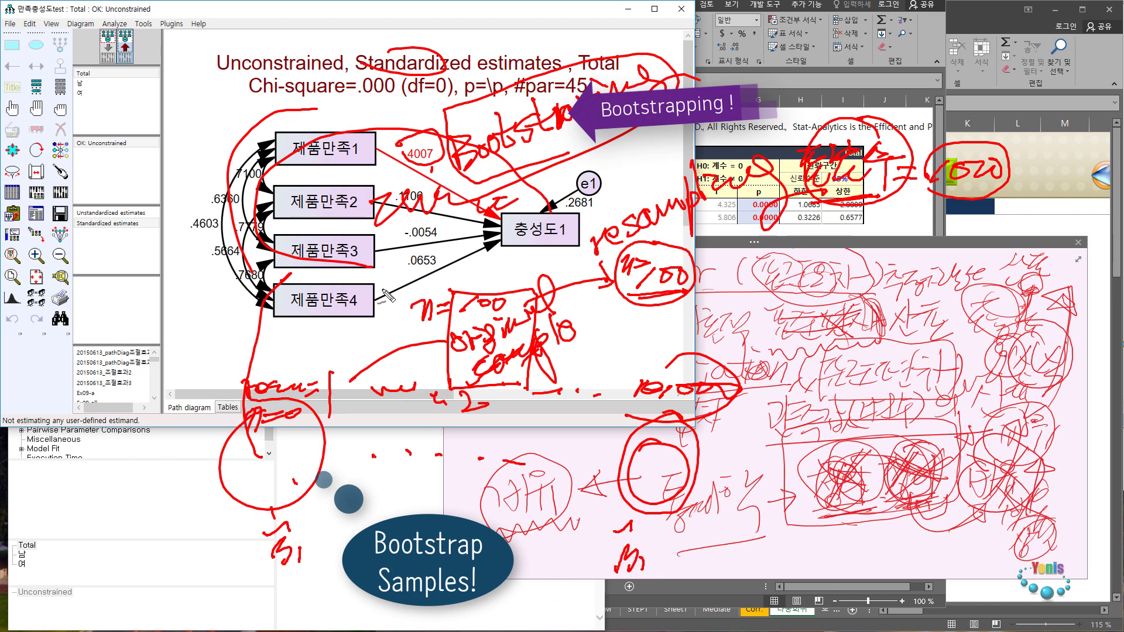
left_click_drag(275, 507, 257, 509)
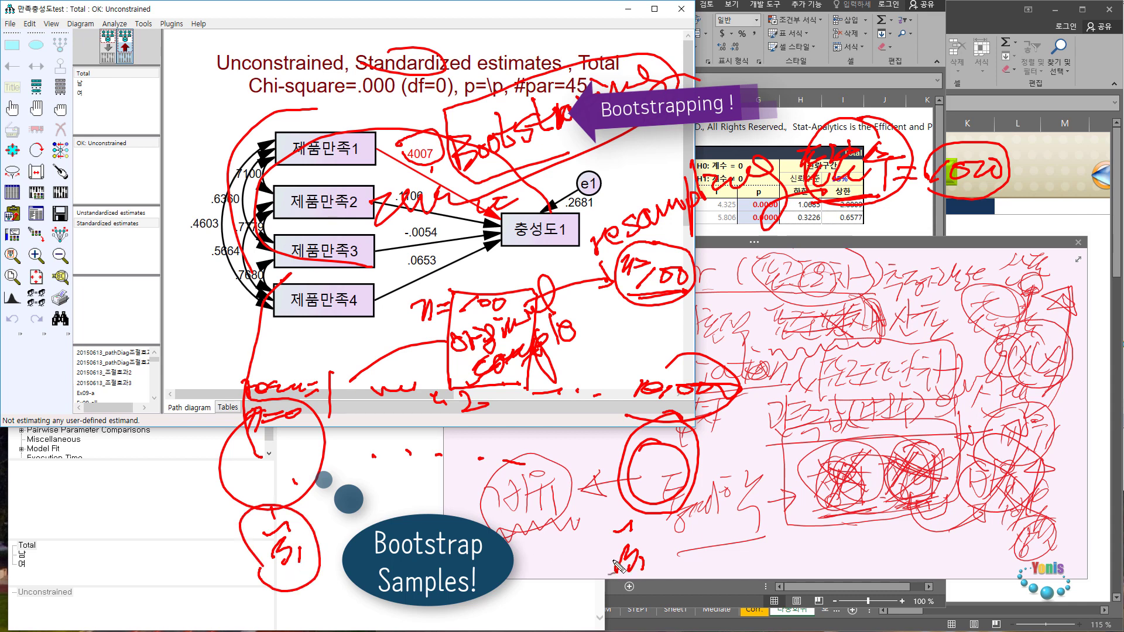
Circle both β1 labels in blue, and join them with a long blue box and underline strokes.
left_click_drag(644, 590, 607, 582)
mouse_move(277, 583)
left_mouse_down()
mouse_move(310, 586)
mouse_move(248, 513)
mouse_move(253, 555)
left_mouse_up()
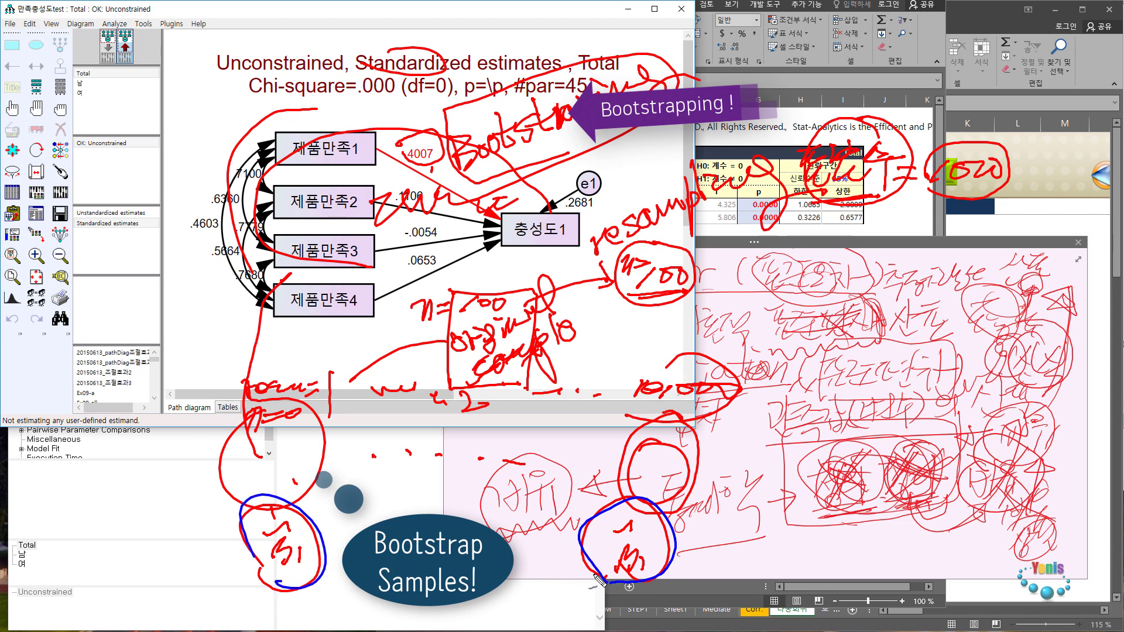
left_click_drag(356, 600, 406, 603)
mouse_move(261, 498)
left_mouse_down()
mouse_move(262, 538)
mouse_move(562, 492)
mouse_move(577, 571)
left_mouse_up()
mouse_move(298, 582)
left_mouse_down()
mouse_move(571, 565)
mouse_move(649, 585)
mouse_move(559, 514)
mouse_move(269, 527)
mouse_move(343, 600)
left_mouse_up()
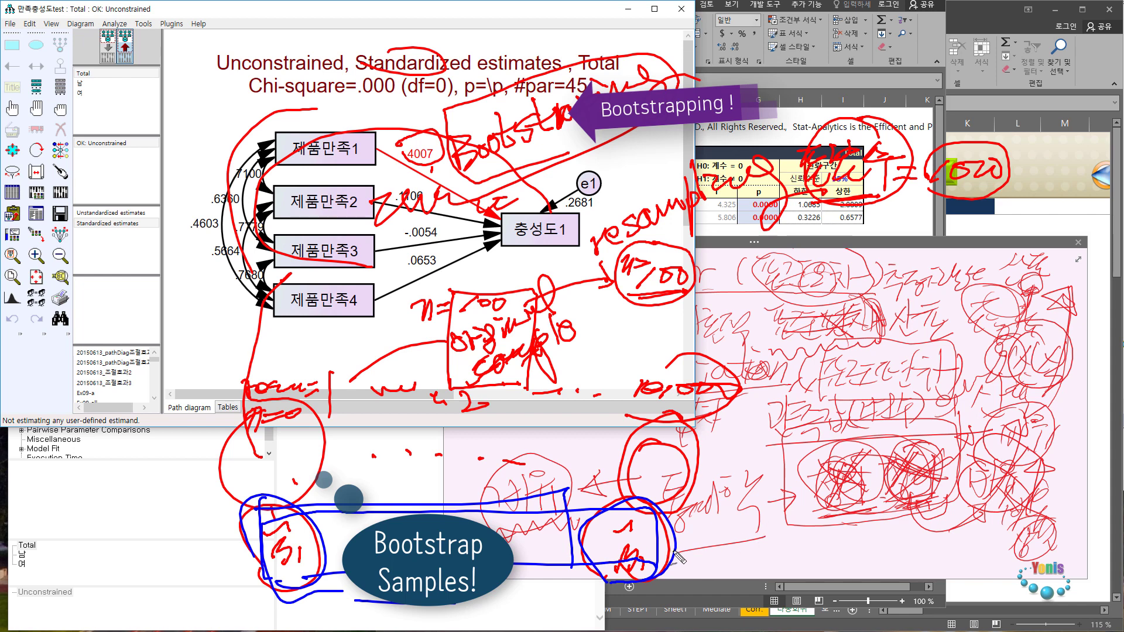
Draw a blue arrow from the last β1 label to an underlined stdev, and write = S.E. beside it.
mouse_move(650, 549)
left_mouse_down()
mouse_move(705, 549)
mouse_move(697, 563)
mouse_move(756, 556)
mouse_move(744, 548)
mouse_move(740, 562)
left_mouse_up()
left_click_drag(755, 524, 761, 559)
mouse_move(791, 547)
left_mouse_down()
mouse_move(784, 562)
mouse_move(795, 510)
mouse_move(823, 554)
mouse_move(843, 524)
left_mouse_up()
mouse_move(721, 572)
left_mouse_down()
mouse_move(842, 527)
mouse_move(756, 511)
left_mouse_up()
left_click_drag(854, 549, 875, 547)
mouse_move(855, 563)
left_mouse_down()
mouse_move(912, 571)
mouse_move(963, 535)
left_mouse_up()
mouse_move(945, 539)
left_mouse_down()
mouse_move(941, 577)
mouse_move(974, 558)
mouse_move(972, 577)
left_mouse_up()
left_click_drag(979, 574, 987, 573)
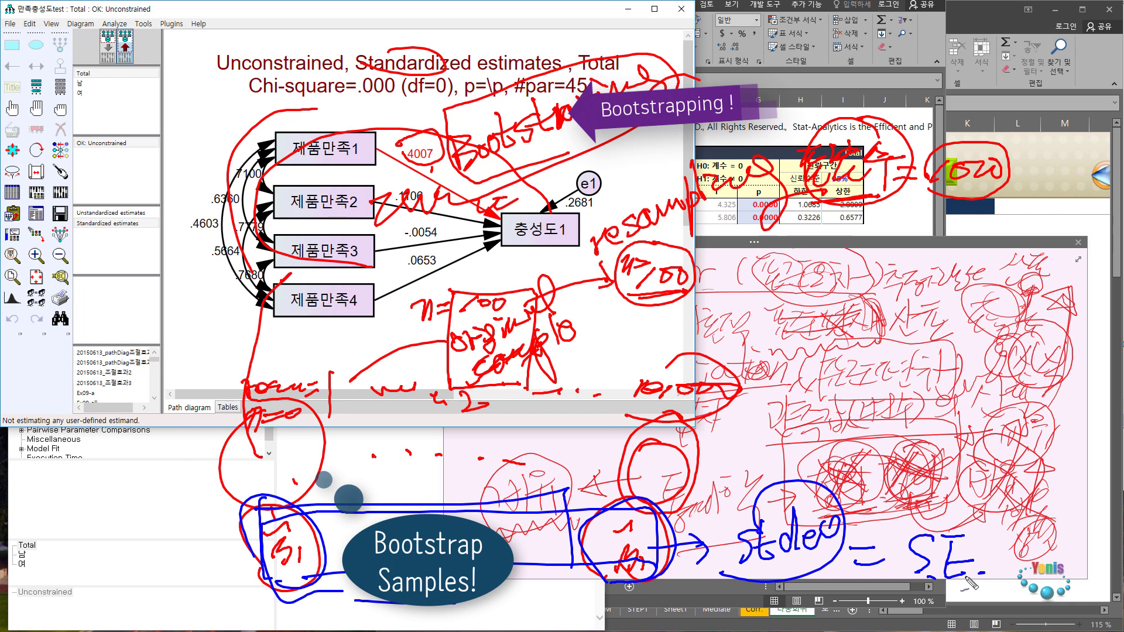
Circle the last sample and its β1 again in blue, and enclose stdev with a curved arrow above it.
mouse_move(664, 468)
left_mouse_down()
mouse_move(635, 460)
mouse_move(667, 471)
mouse_move(649, 521)
left_mouse_up()
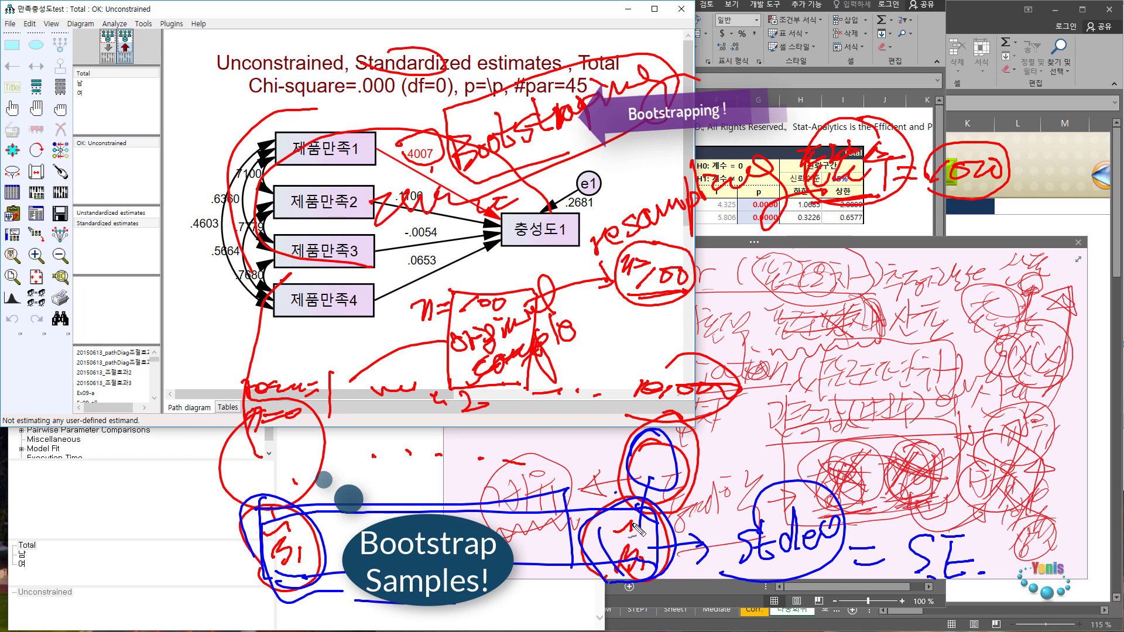
left_click_drag(632, 524, 615, 580)
mouse_move(771, 585)
left_mouse_down()
mouse_move(743, 577)
mouse_move(836, 483)
mouse_move(746, 580)
left_mouse_up()
mouse_move(742, 498)
left_mouse_down()
mouse_move(808, 434)
mouse_move(797, 448)
left_mouse_up()
mouse_move(778, 494)
left_mouse_down()
mouse_move(753, 474)
mouse_move(796, 444)
left_mouse_up()
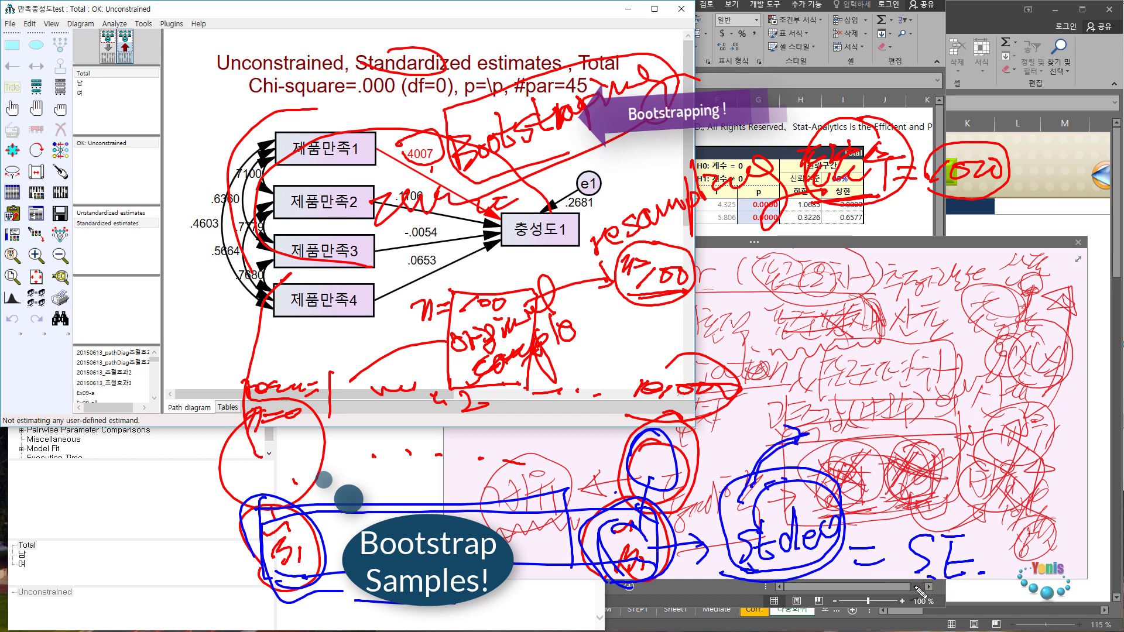
Circle S.E. in blue, and write 표준오차 in parentheses next to it.
mouse_move(916, 603)
left_mouse_down()
mouse_move(995, 583)
mouse_move(878, 547)
mouse_move(929, 580)
left_mouse_up()
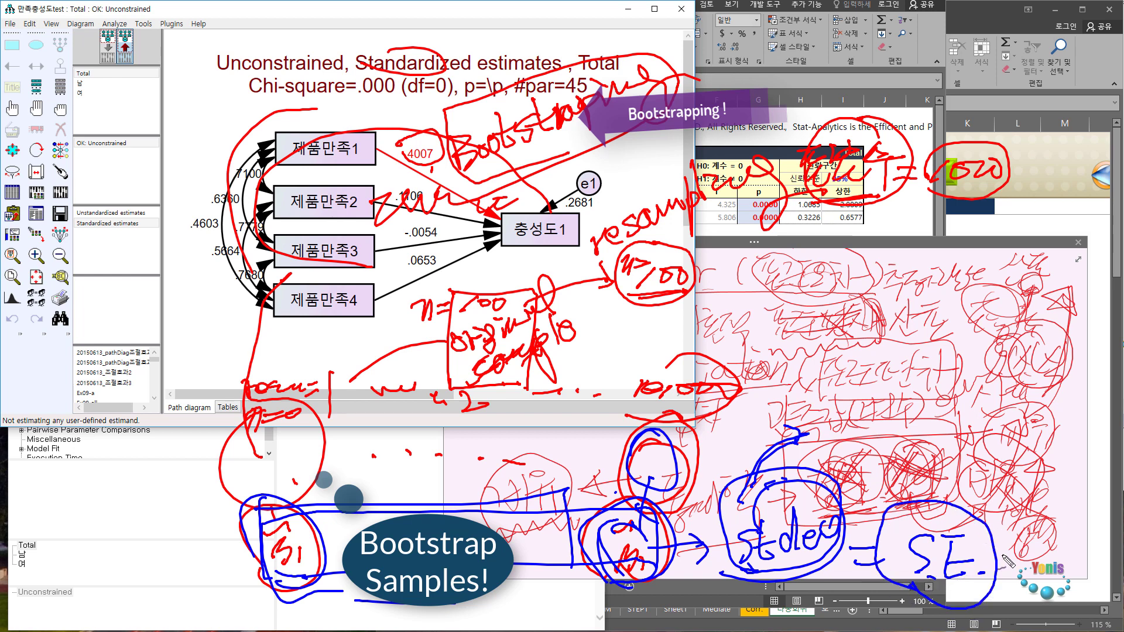
mouse_move(1016, 551)
left_mouse_down()
mouse_move(1009, 589)
mouse_move(1048, 563)
mouse_move(1069, 581)
mouse_move(1103, 556)
mouse_move(1101, 588)
left_mouse_up()
mouse_move(952, 515)
left_mouse_down()
mouse_move(939, 542)
mouse_move(976, 531)
left_mouse_up()
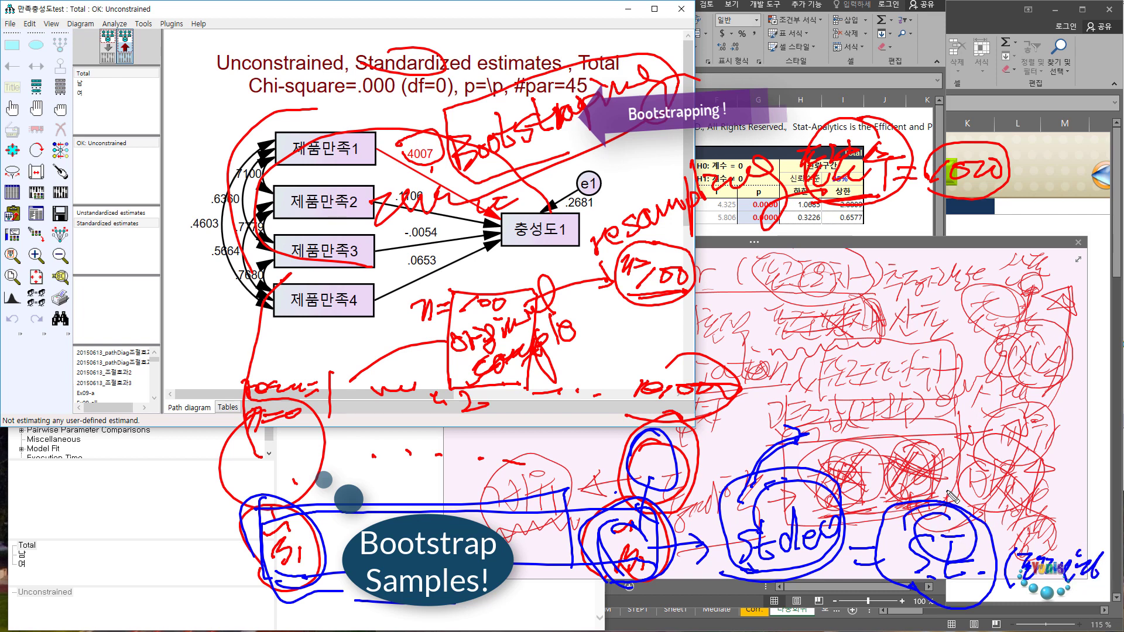
Write boot SE in blue above S.E. with a curve rising from it, and circle the .4007 path coefficient.
mouse_move(885, 459)
left_mouse_down()
mouse_move(905, 504)
mouse_move(937, 497)
mouse_move(980, 457)
mouse_move(965, 479)
mouse_move(977, 471)
mouse_move(975, 518)
mouse_move(1024, 477)
mouse_move(1054, 497)
mouse_move(1007, 450)
mouse_move(973, 507)
left_mouse_up()
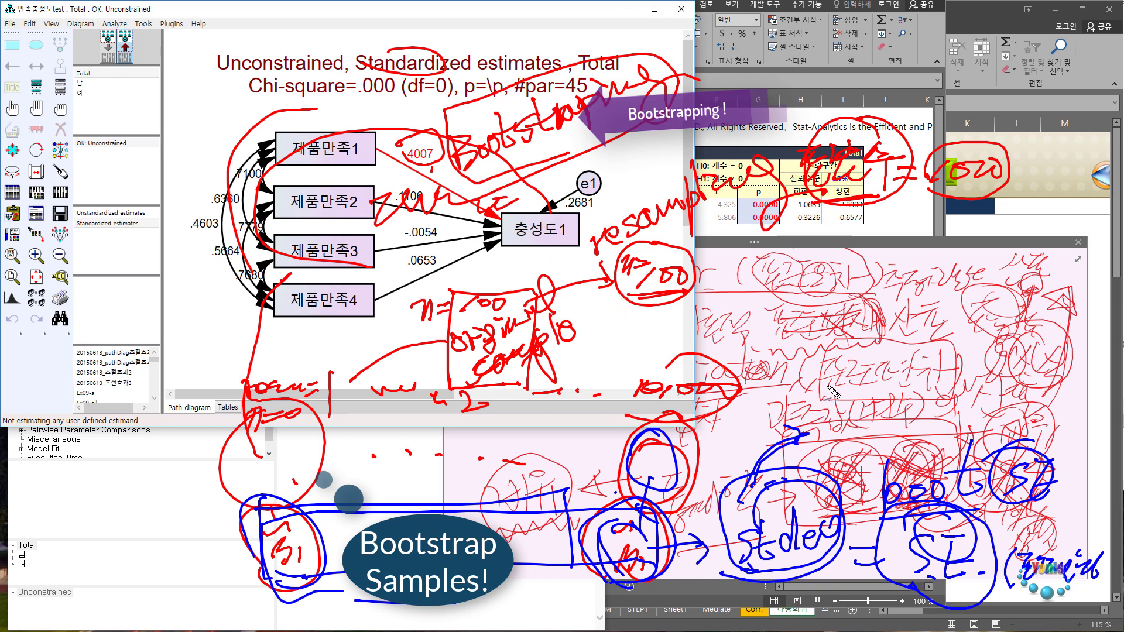
mouse_move(1000, 449)
left_mouse_down()
mouse_move(920, 360)
mouse_move(905, 359)
left_mouse_up()
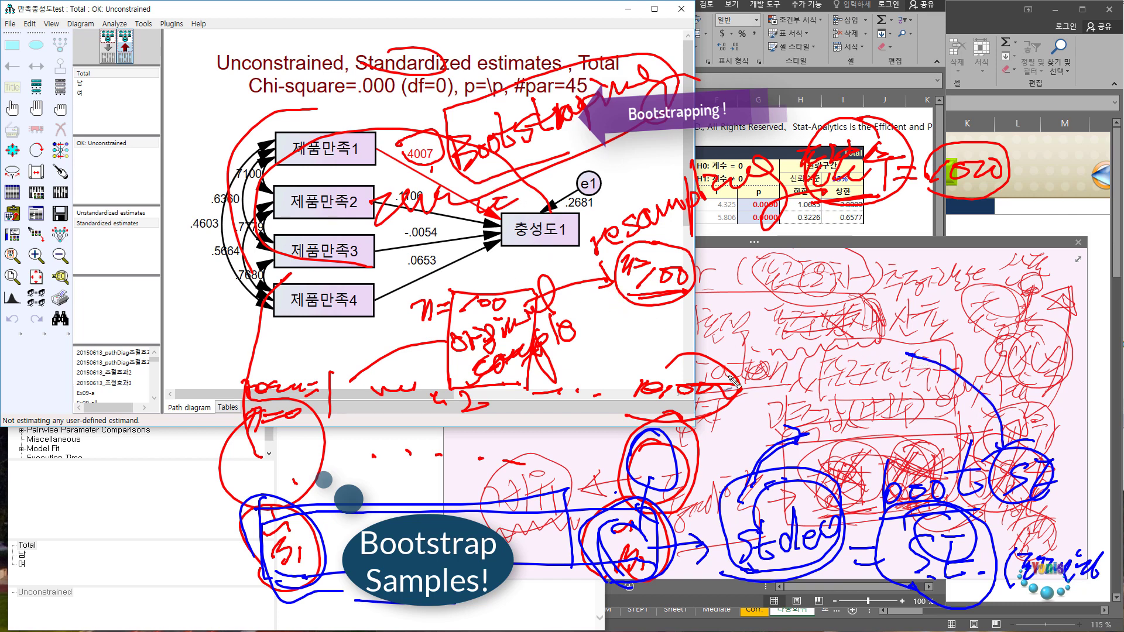
left_click_drag(388, 170, 436, 166)
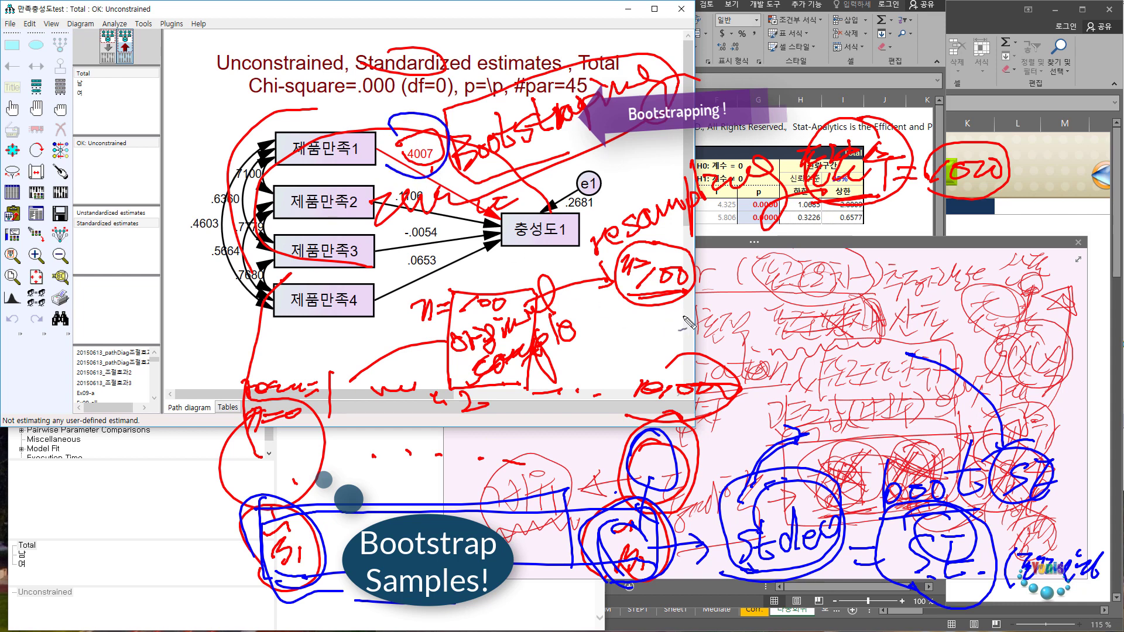
Write β̂1 / boot SE = t in blue above the earlier notes, underline the ratio and circle t.
mouse_move(807, 335)
left_mouse_down()
mouse_move(815, 284)
mouse_move(840, 329)
mouse_move(838, 258)
mouse_move(887, 287)
mouse_move(838, 346)
left_mouse_up()
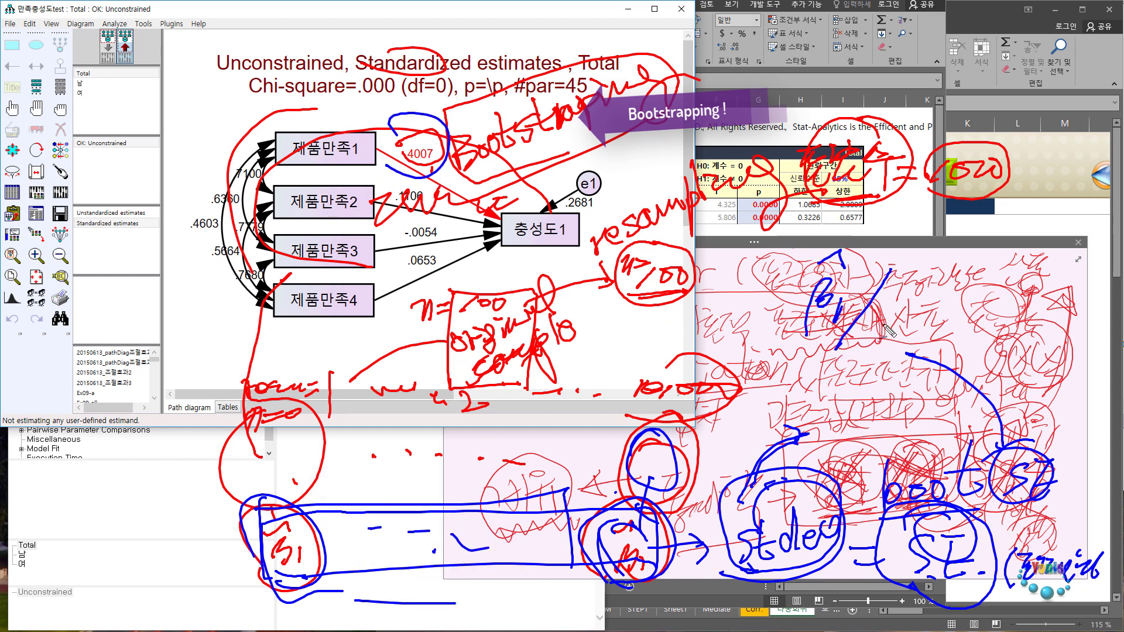
mouse_move(881, 300)
left_mouse_down()
mouse_move(878, 336)
mouse_move(957, 304)
mouse_move(952, 334)
mouse_move(972, 325)
left_mouse_up()
mouse_move(999, 301)
left_mouse_down()
mouse_move(1019, 296)
mouse_move(1021, 308)
left_mouse_up()
mouse_move(1060, 262)
left_mouse_down()
mouse_move(1048, 322)
mouse_move(1068, 286)
left_mouse_up()
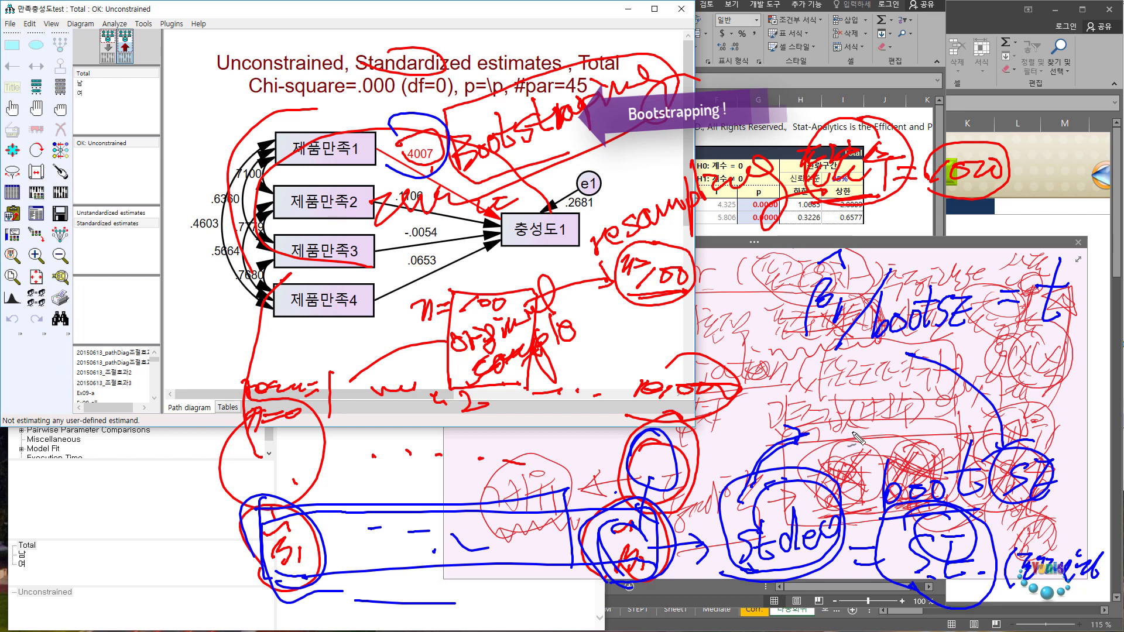
left_click_drag(799, 342, 1027, 346)
left_click_drag(1054, 253, 1048, 255)
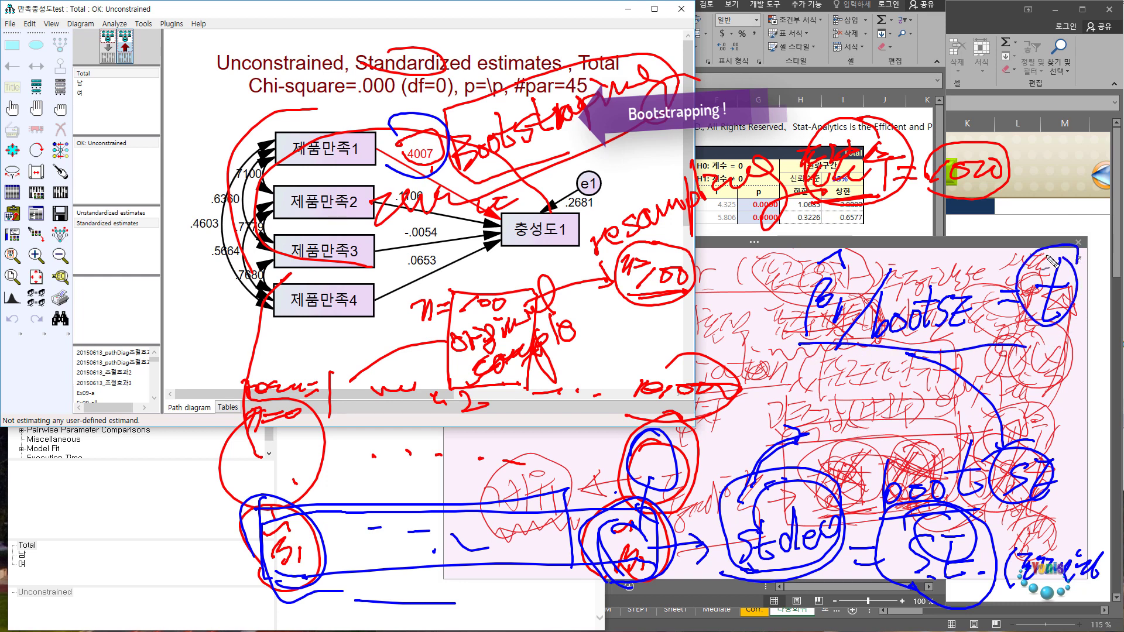
Write a circled p below t, and connect it with long blue lines to the encircled handwritten Bootstrapping label.
mouse_move(1028, 387)
left_mouse_down()
mouse_move(1054, 377)
mouse_move(1021, 430)
left_mouse_up()
mouse_move(1076, 332)
left_mouse_down()
mouse_move(1072, 366)
mouse_move(1080, 360)
mouse_move(1011, 380)
mouse_move(1020, 433)
left_mouse_up()
mouse_move(1060, 360)
left_mouse_down()
mouse_move(998, 410)
mouse_move(1048, 433)
left_mouse_up()
mouse_move(1016, 398)
left_mouse_down()
mouse_move(1009, 433)
mouse_move(733, 287)
left_mouse_up()
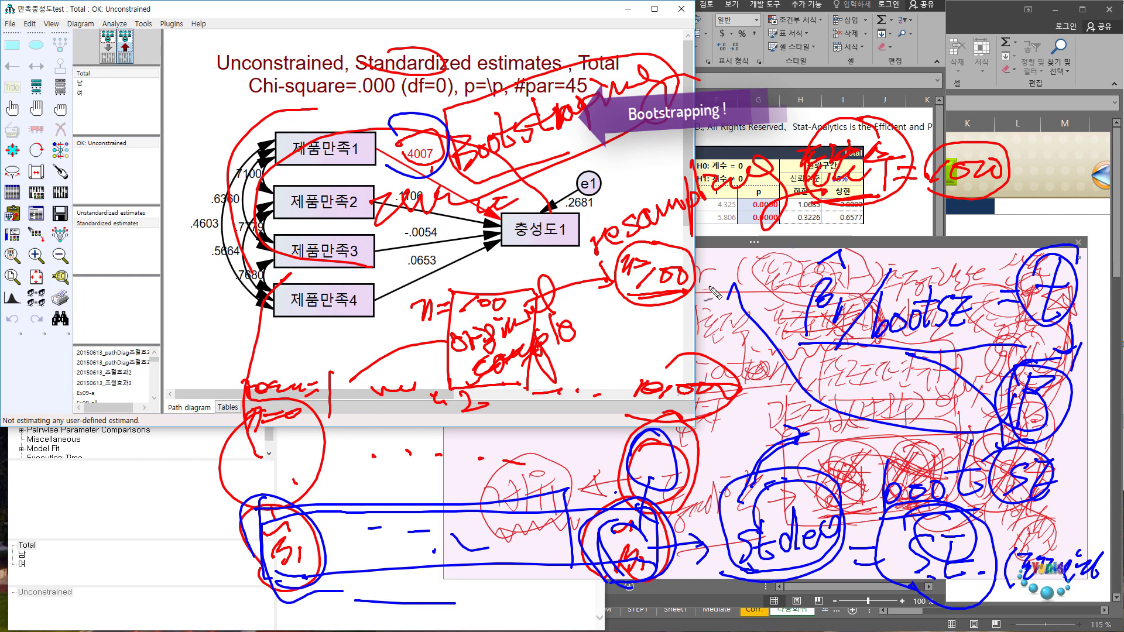
mouse_move(469, 188)
left_mouse_down()
mouse_move(485, 77)
mouse_move(521, 154)
mouse_move(685, 139)
mouse_move(890, 287)
mouse_move(1017, 400)
mouse_move(1004, 416)
mouse_move(1017, 399)
left_mouse_up()
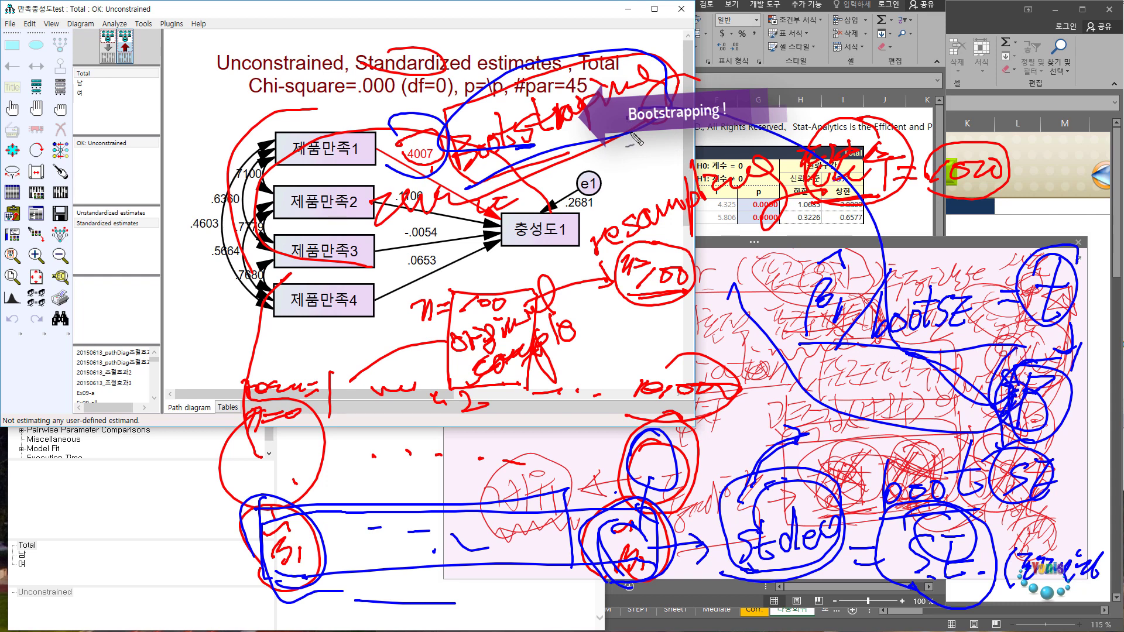
mouse_move(633, 135)
left_mouse_down()
mouse_move(937, 281)
mouse_move(1007, 366)
mouse_move(974, 348)
mouse_move(1010, 349)
left_mouse_up()
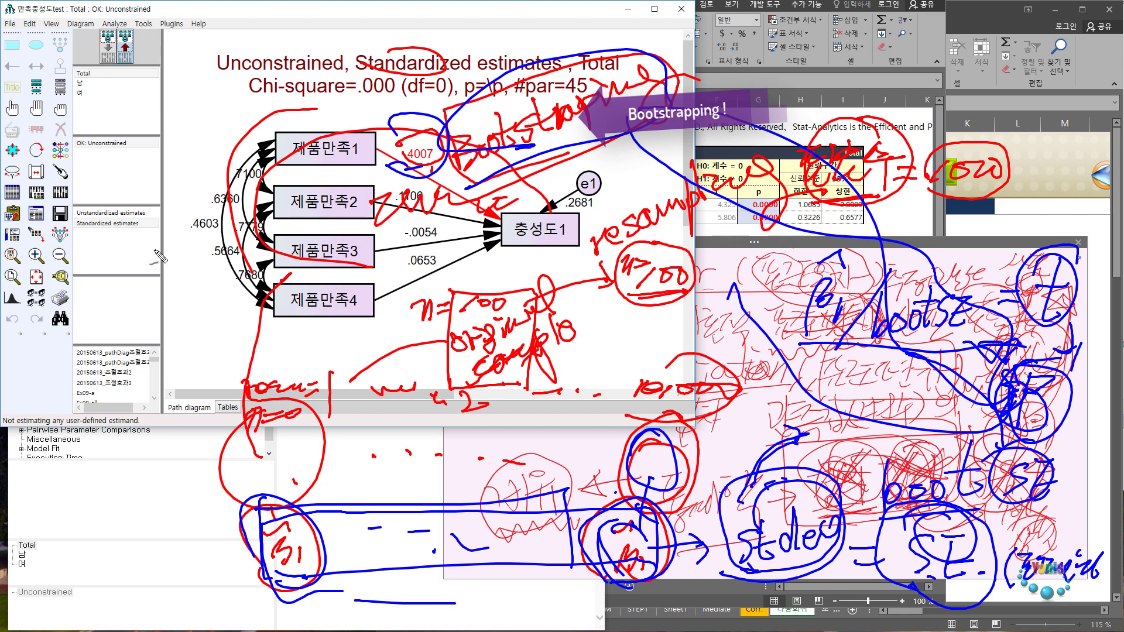
Clear the annotations and rerun the 충성도1 regression in Excel with 제품만족1, 제품만족2 and 제품만족3 added as independent variables.
key("Escape")
left_click(1086, 69)
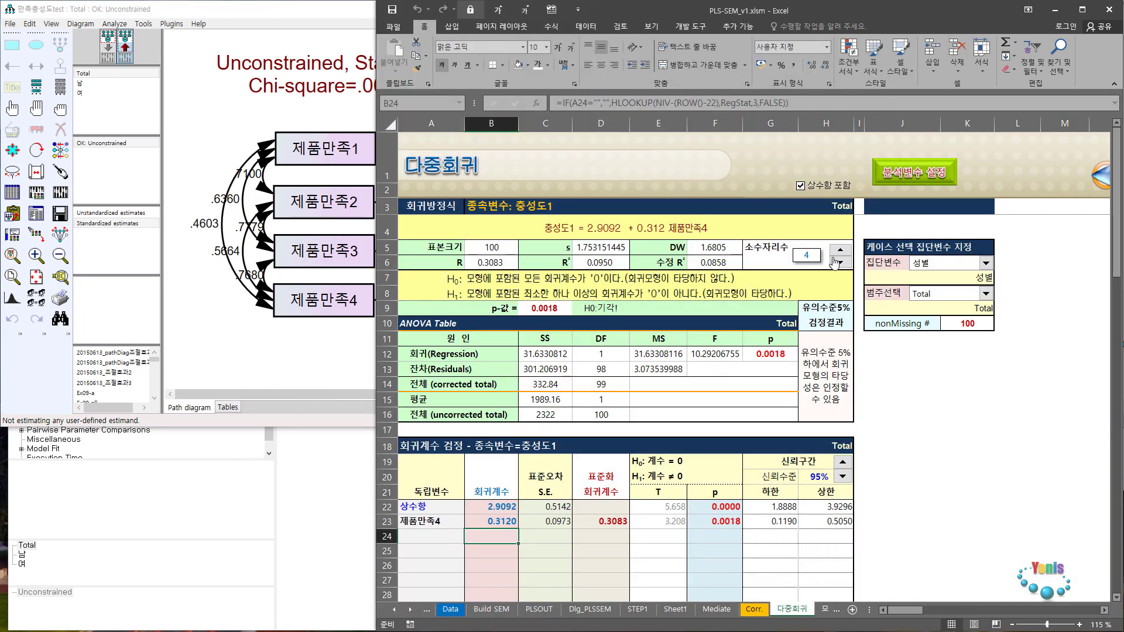
left_click(909, 185)
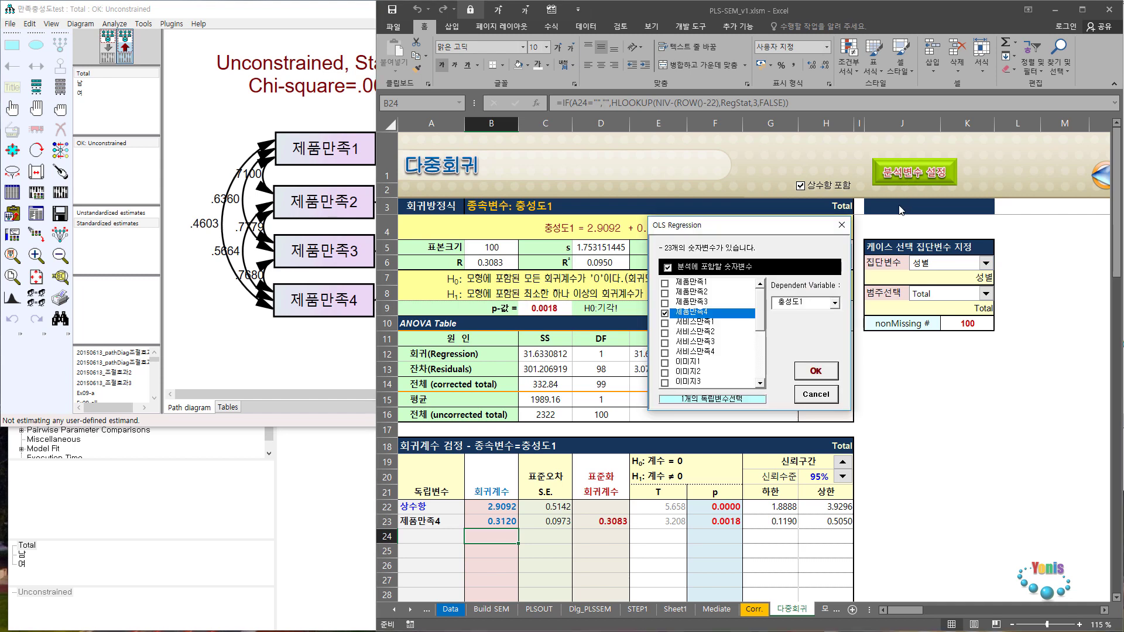
left_click(682, 283)
left_click(681, 292)
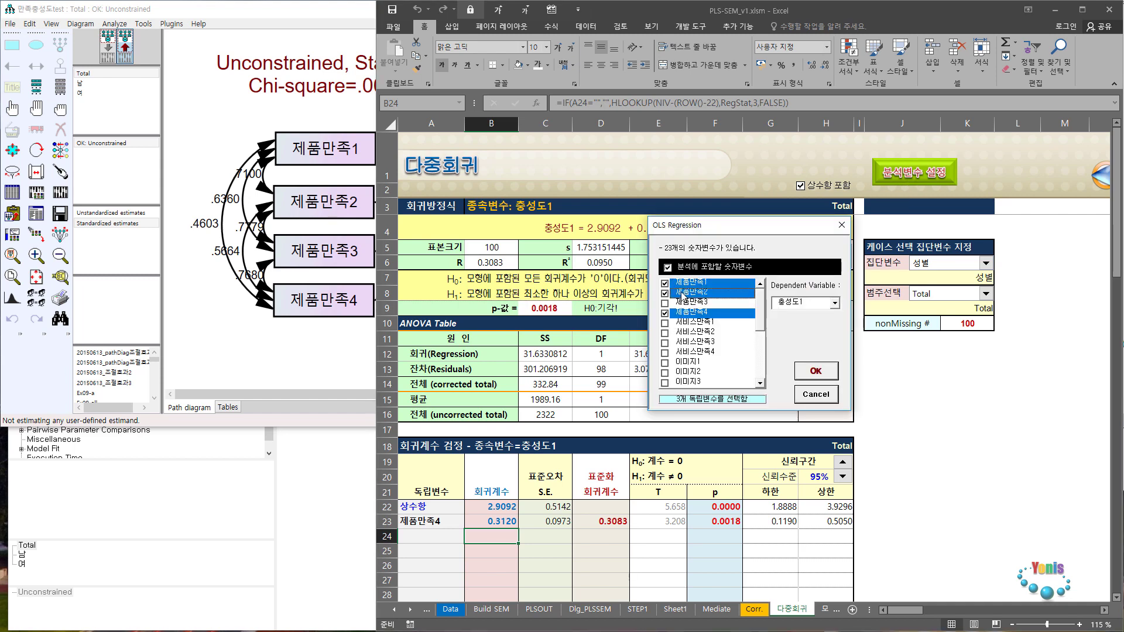
left_click(684, 303)
left_click(815, 371)
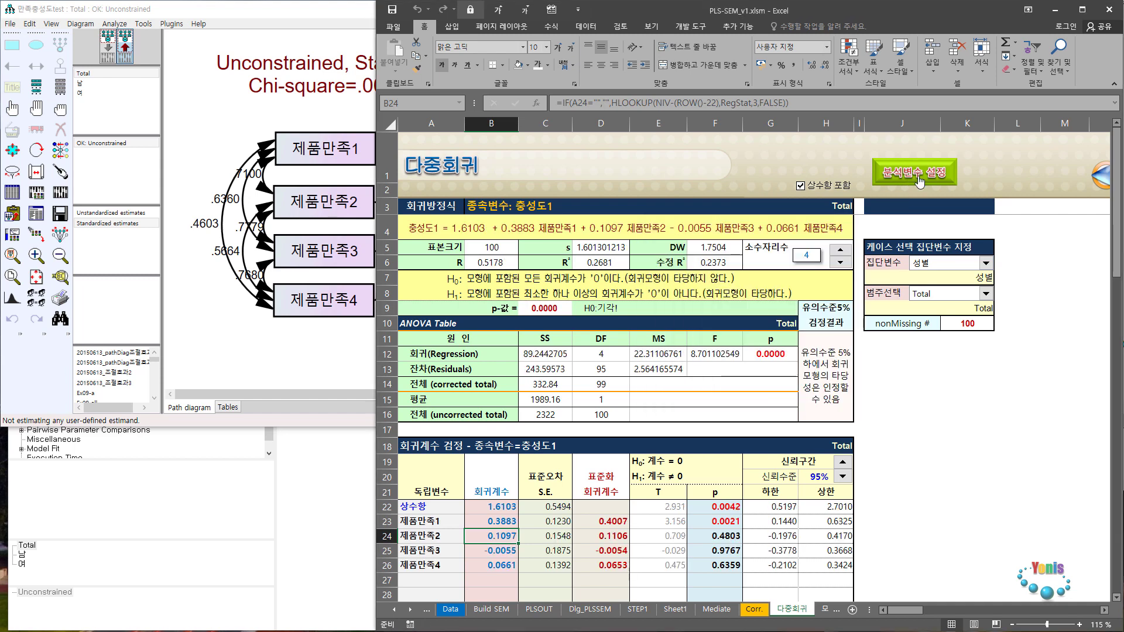
Examine the p-values of 제품만족1 to 제품만족4 in the regression coefficient table.
left_click_drag(719, 510, 752, 582)
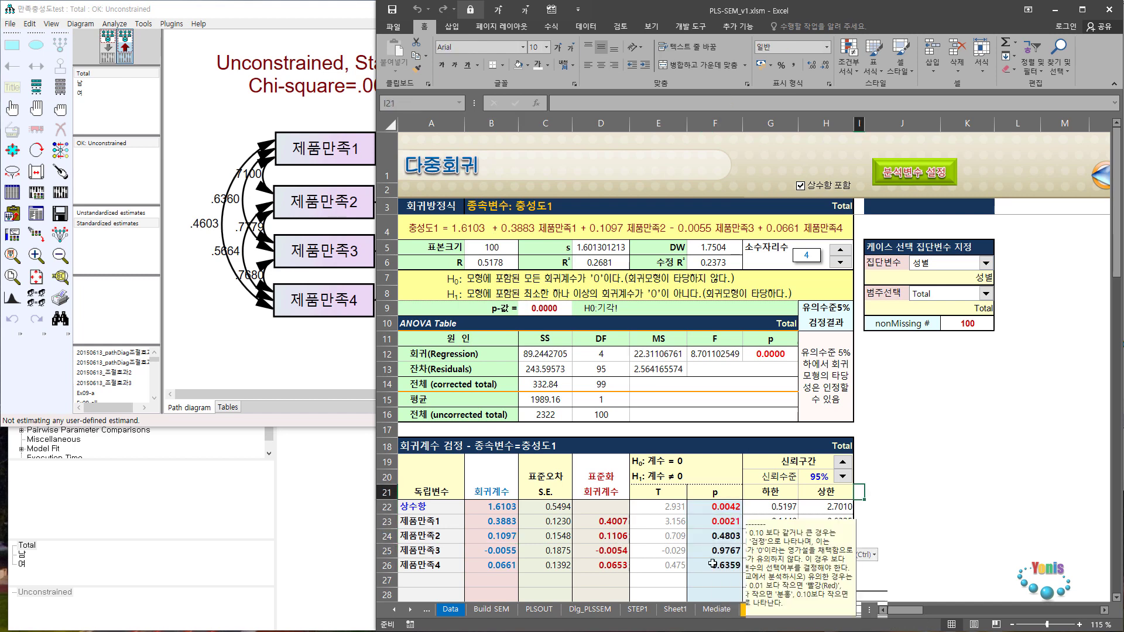
left_click(713, 564)
left_click(707, 548)
left_click(711, 521)
left_click(713, 537)
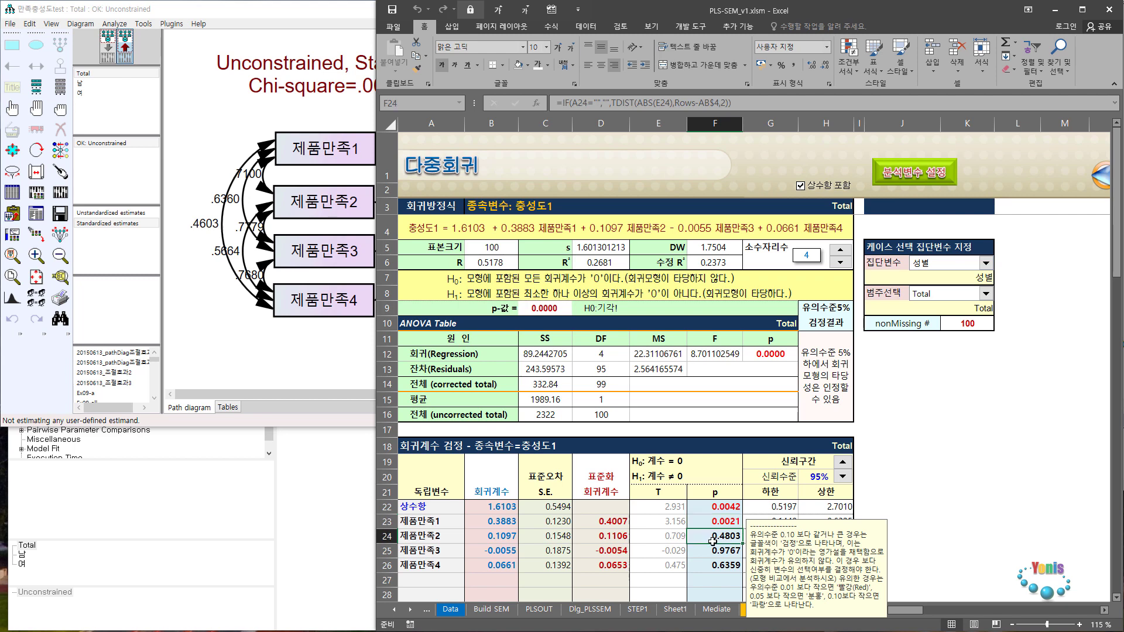
left_click(712, 564)
Examine how the T value of 제품만족1 relates to its coefficient and S.E., and review the predictors' 표준오차 column.
left_click(657, 524)
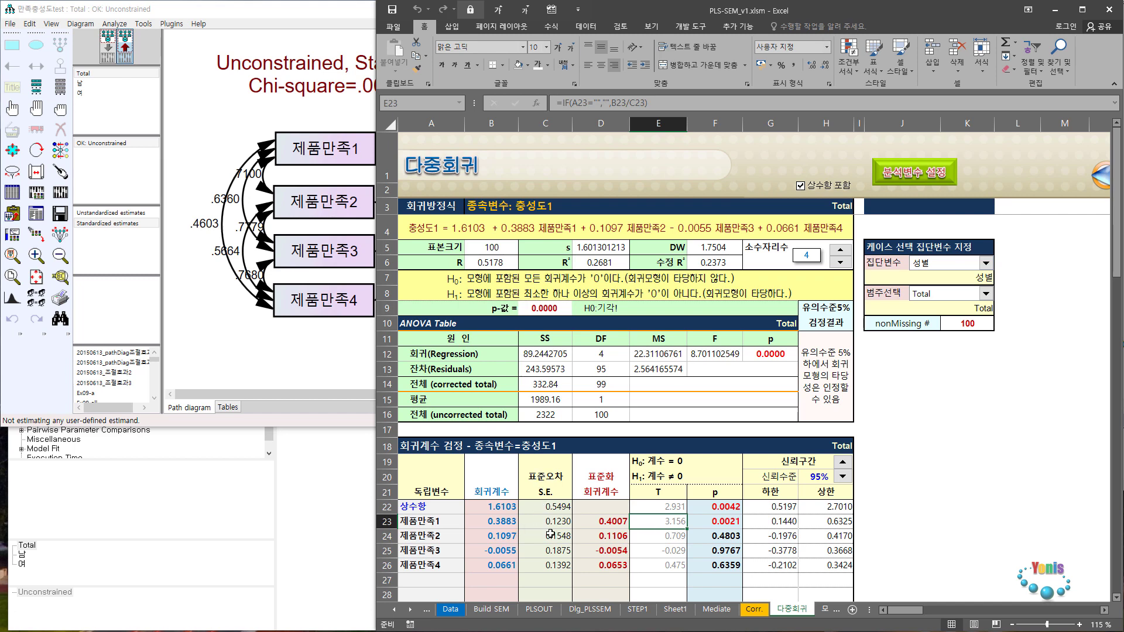
left_click(532, 536)
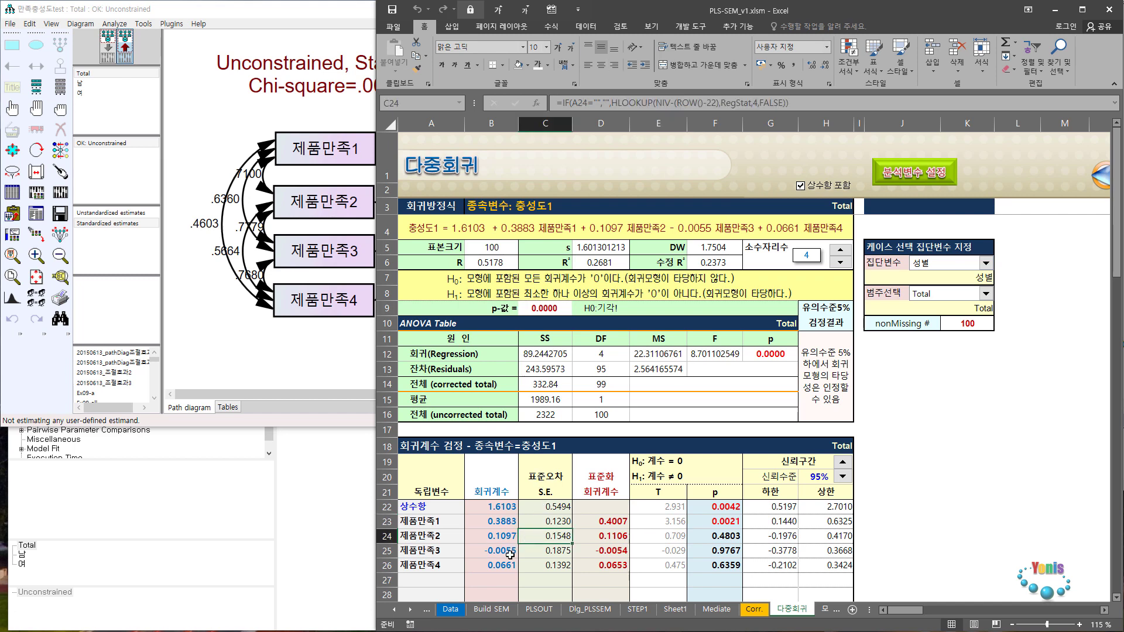
left_click(497, 523)
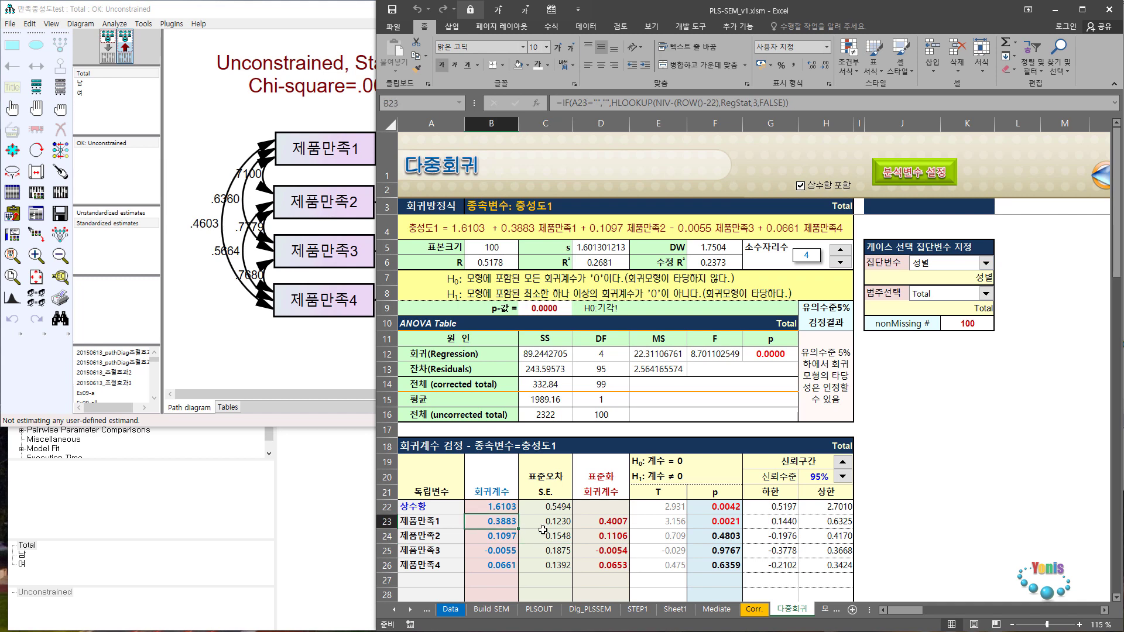
left_click(672, 525)
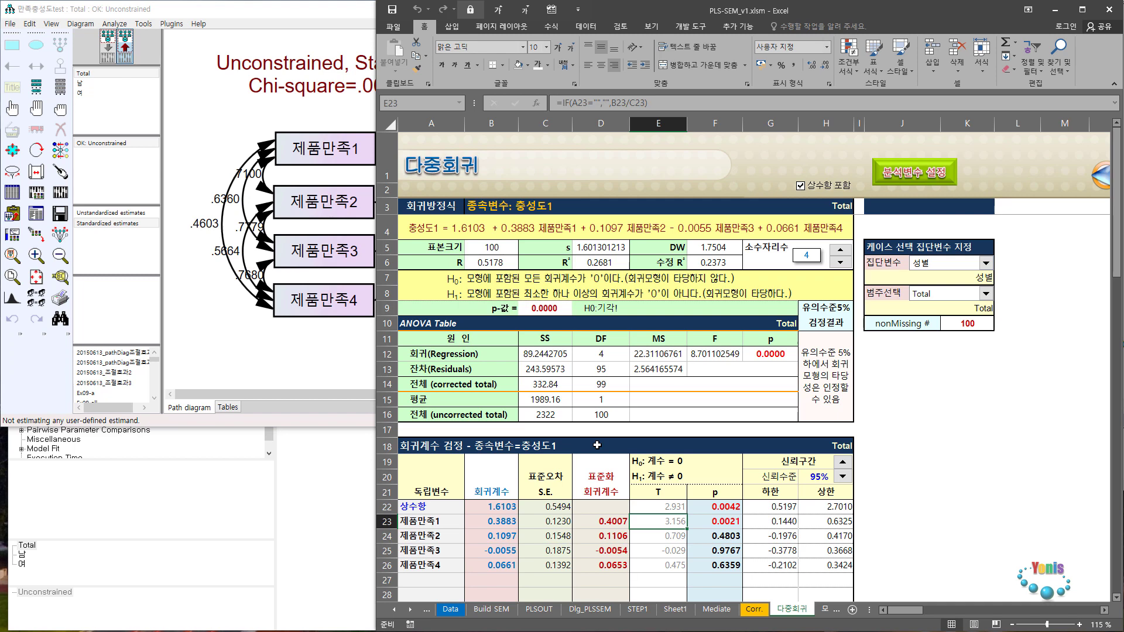
left_click(689, 569)
left_click(543, 496)
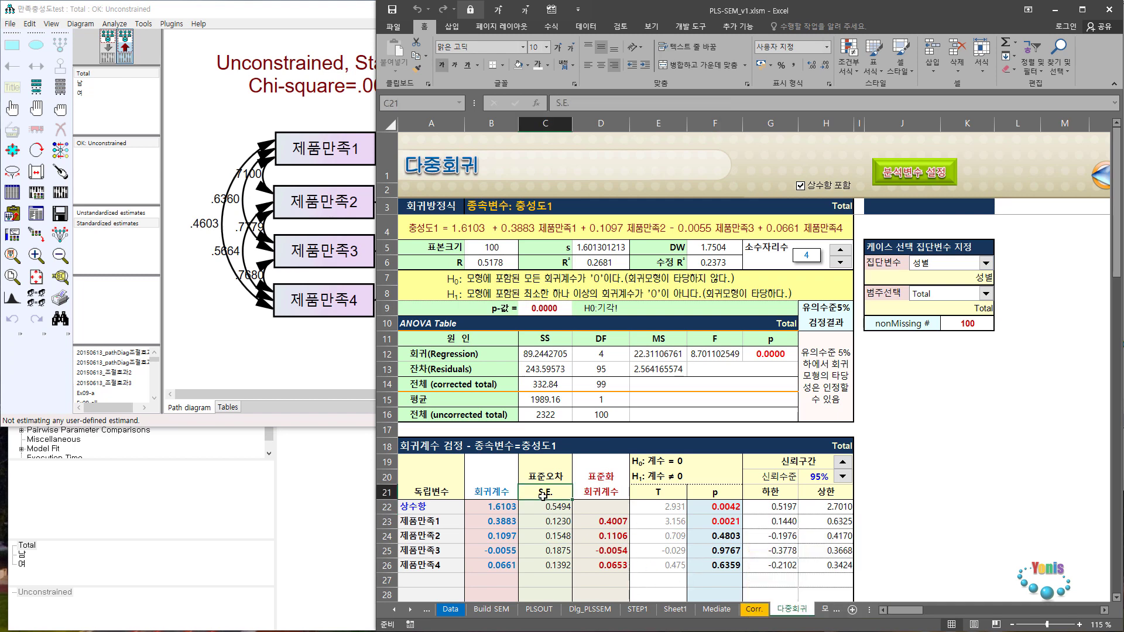
left_click_drag(547, 526, 551, 565)
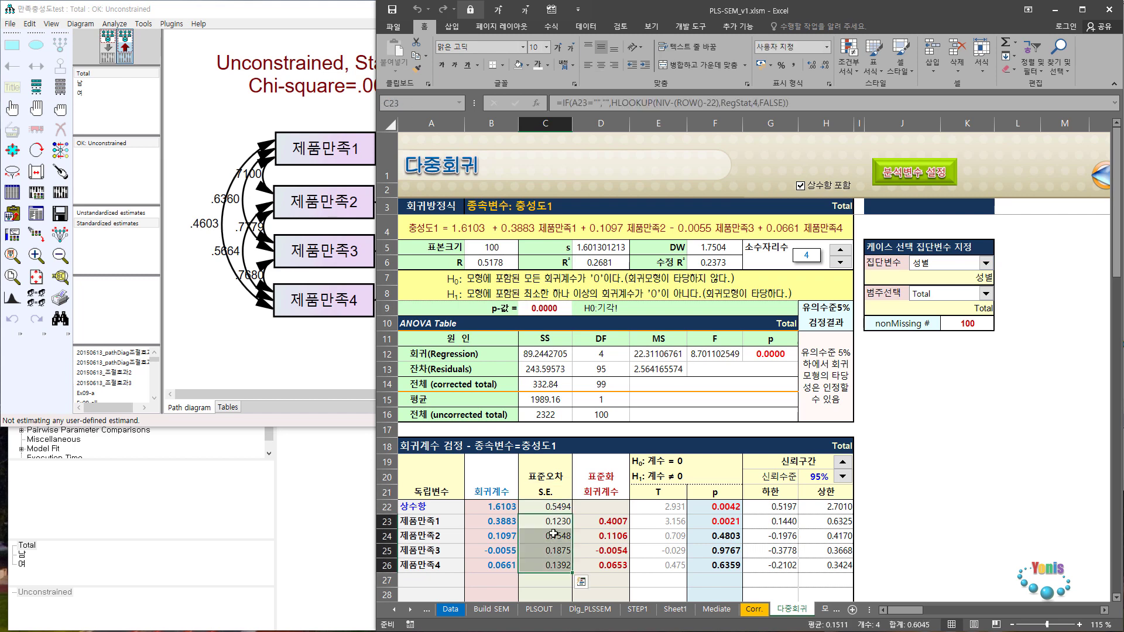
left_click(549, 480)
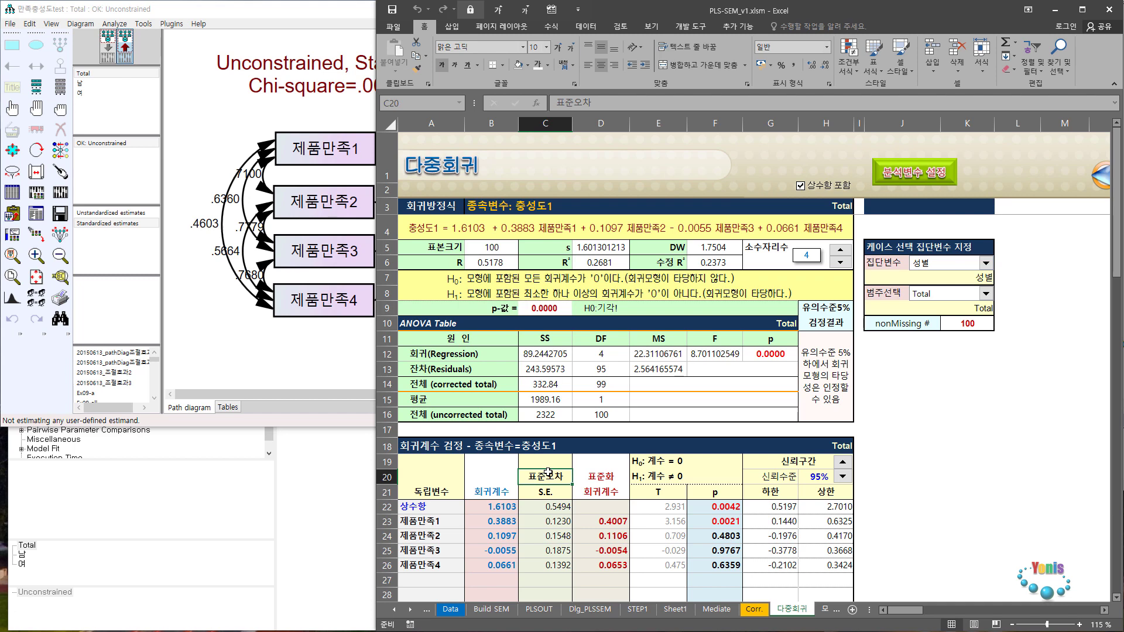
Switch to Amos, link e1 to a circled blue 오차, and write a circled 모집단 with an arrow pointing to it.
left_click(345, 368)
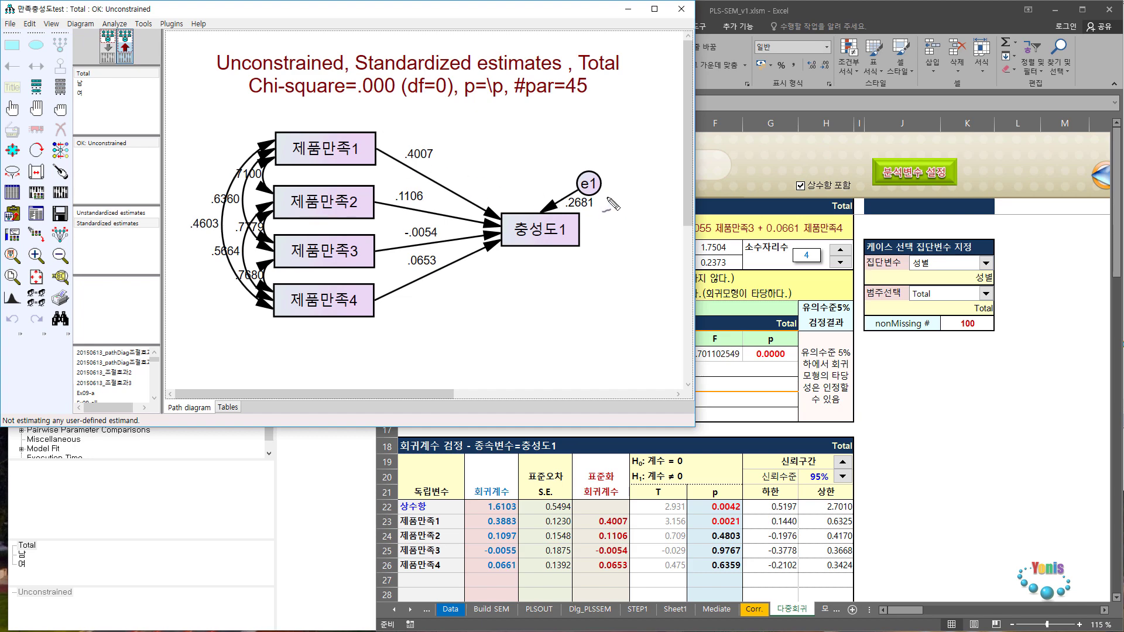
mouse_move(589, 186)
left_mouse_down()
mouse_move(651, 170)
mouse_move(662, 186)
mouse_move(696, 170)
mouse_move(633, 170)
mouse_move(674, 135)
mouse_move(654, 128)
left_mouse_up()
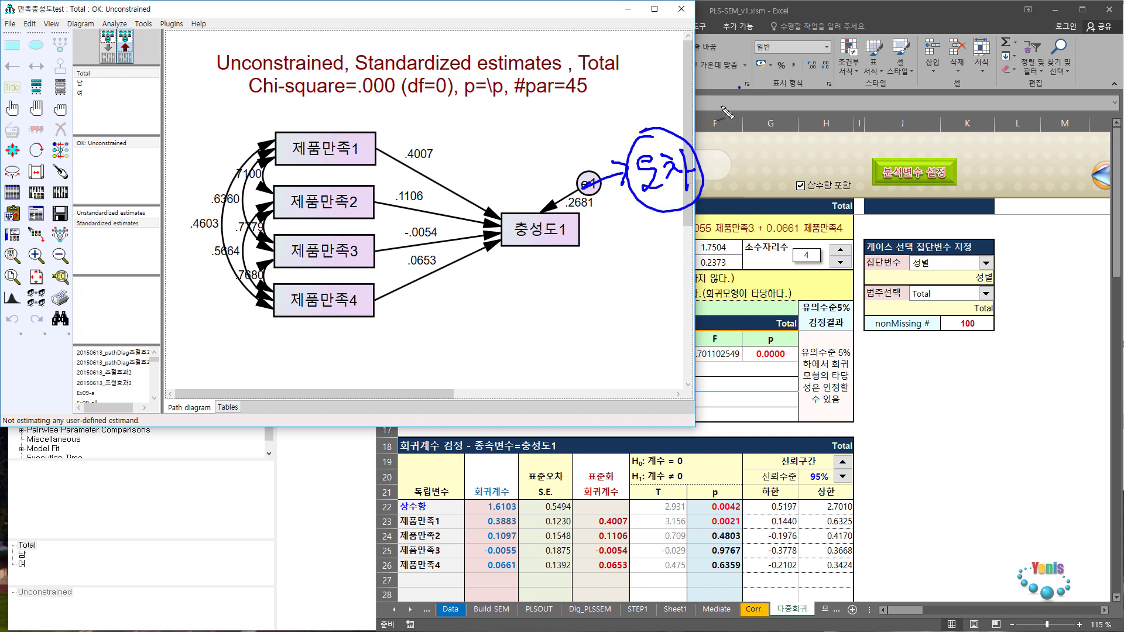
mouse_move(739, 88)
left_mouse_down()
mouse_move(700, 126)
mouse_move(726, 124)
left_mouse_up()
mouse_move(748, 79)
left_mouse_down()
mouse_move(761, 87)
mouse_move(752, 109)
mouse_move(811, 73)
mouse_move(823, 100)
mouse_move(843, 64)
mouse_move(847, 87)
left_mouse_up()
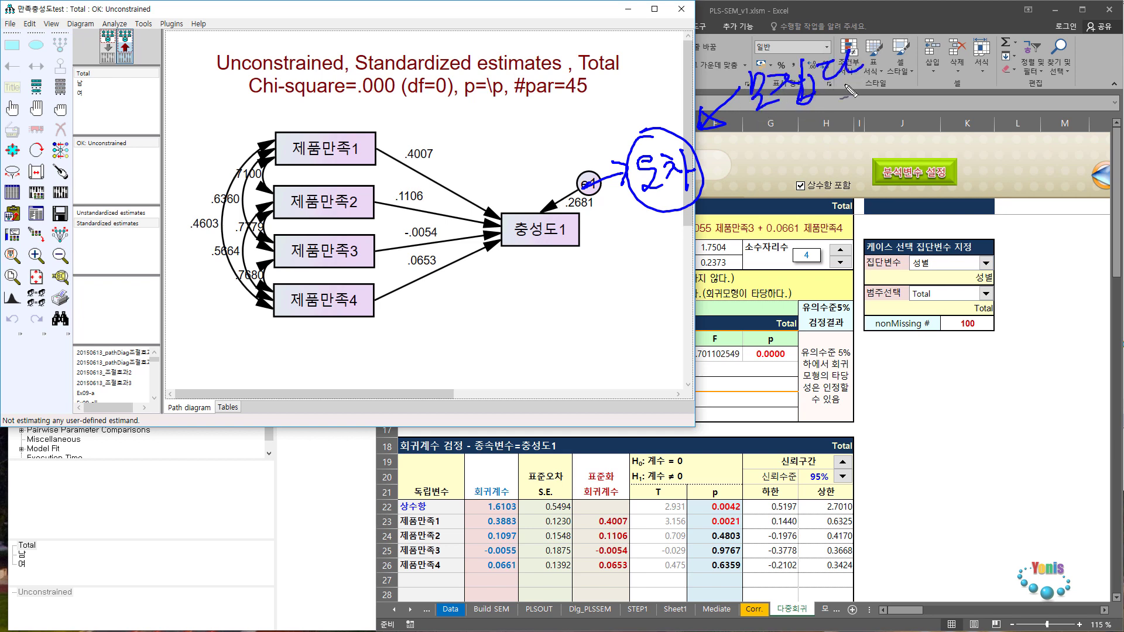
left_click_drag(802, 125, 801, 117)
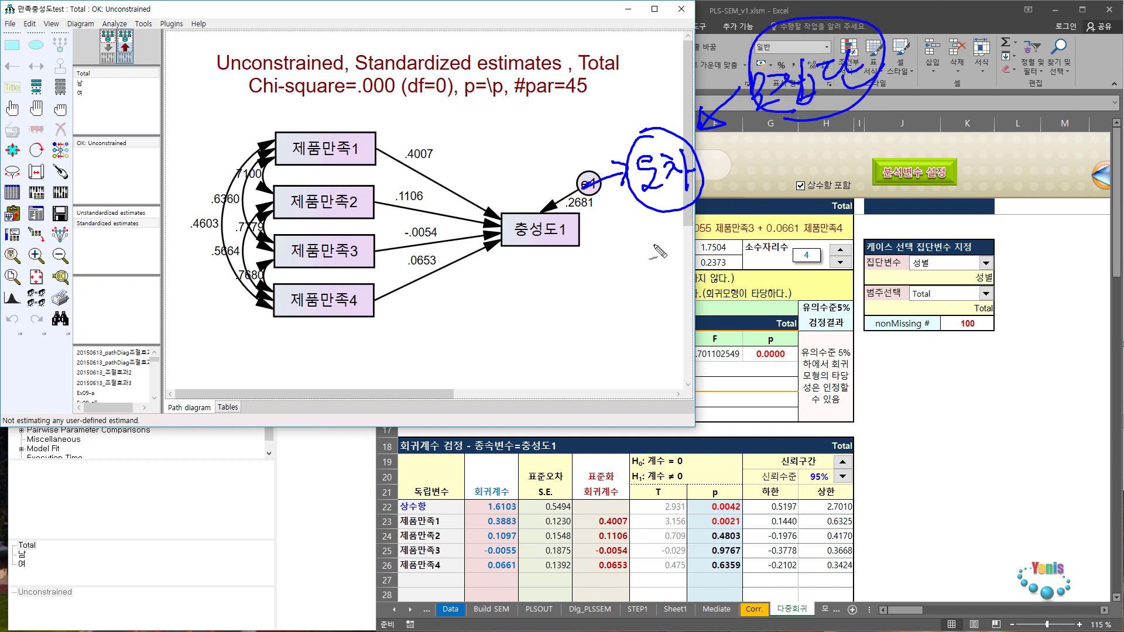
Write and underline 분산추정치 beside 오차, and draw an arrow from it to a circled 잔차.
mouse_move(726, 135)
left_mouse_down()
mouse_move(761, 183)
mouse_move(770, 140)
mouse_move(793, 153)
mouse_move(810, 139)
mouse_move(843, 153)
mouse_move(858, 126)
mouse_move(872, 135)
mouse_move(914, 114)
mouse_move(928, 146)
left_mouse_up()
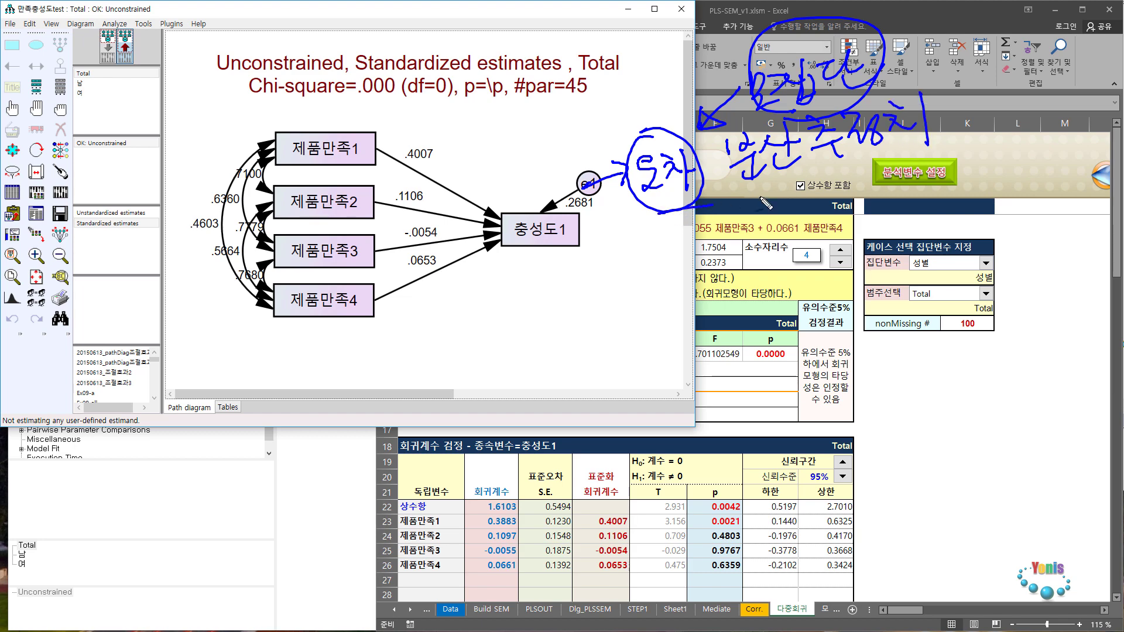
left_click_drag(694, 206, 935, 158)
mouse_move(826, 204)
left_mouse_down()
mouse_move(834, 226)
mouse_move(851, 221)
mouse_move(891, 243)
left_mouse_up()
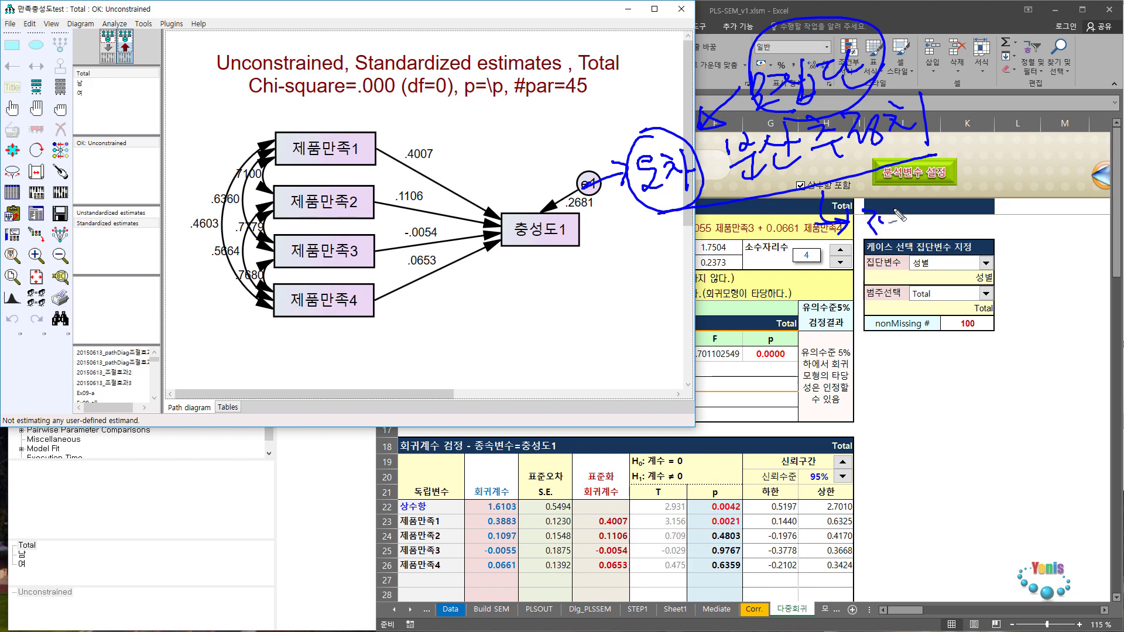
left_click_drag(891, 197, 889, 256)
mouse_move(893, 226)
left_mouse_down()
mouse_move(911, 225)
mouse_move(907, 256)
left_mouse_up()
mouse_move(924, 205)
left_mouse_down()
mouse_move(913, 234)
mouse_move(946, 249)
left_mouse_up()
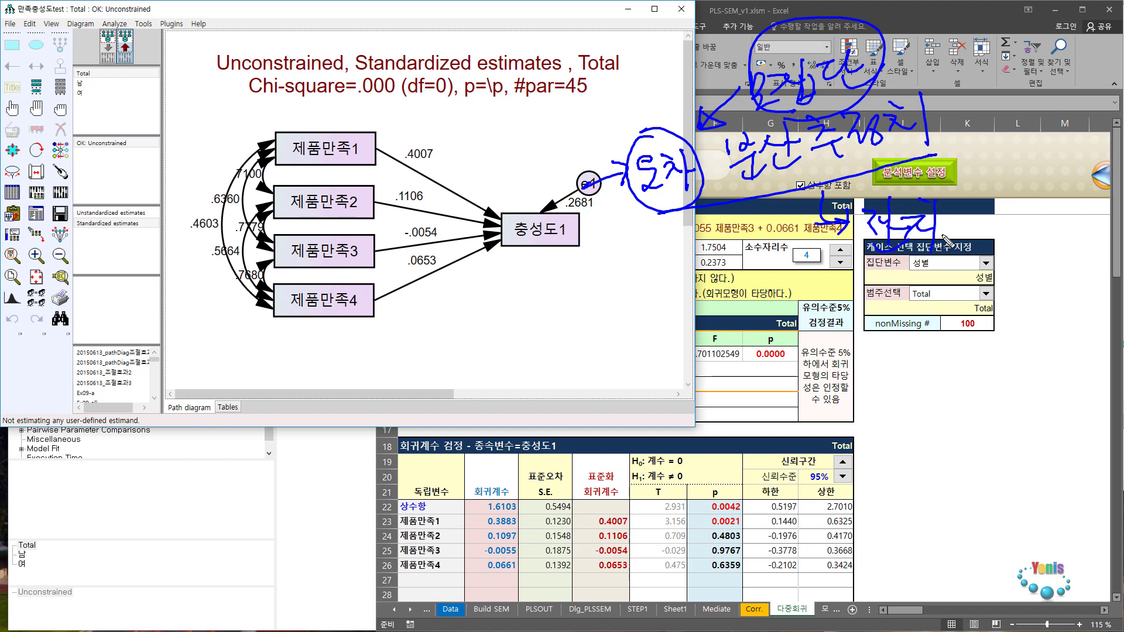
mouse_move(893, 191)
left_mouse_down()
mouse_move(930, 267)
mouse_move(913, 193)
left_mouse_up()
Draw a blue arrow from the circled 잔차 and write 분산 at its end.
mouse_move(904, 271)
left_mouse_down()
mouse_move(945, 293)
mouse_move(989, 296)
mouse_move(1000, 282)
left_mouse_up()
left_click_drag(939, 314, 1022, 307)
mouse_move(1033, 269)
left_mouse_down()
mouse_move(1025, 313)
mouse_move(1041, 331)
left_mouse_up()
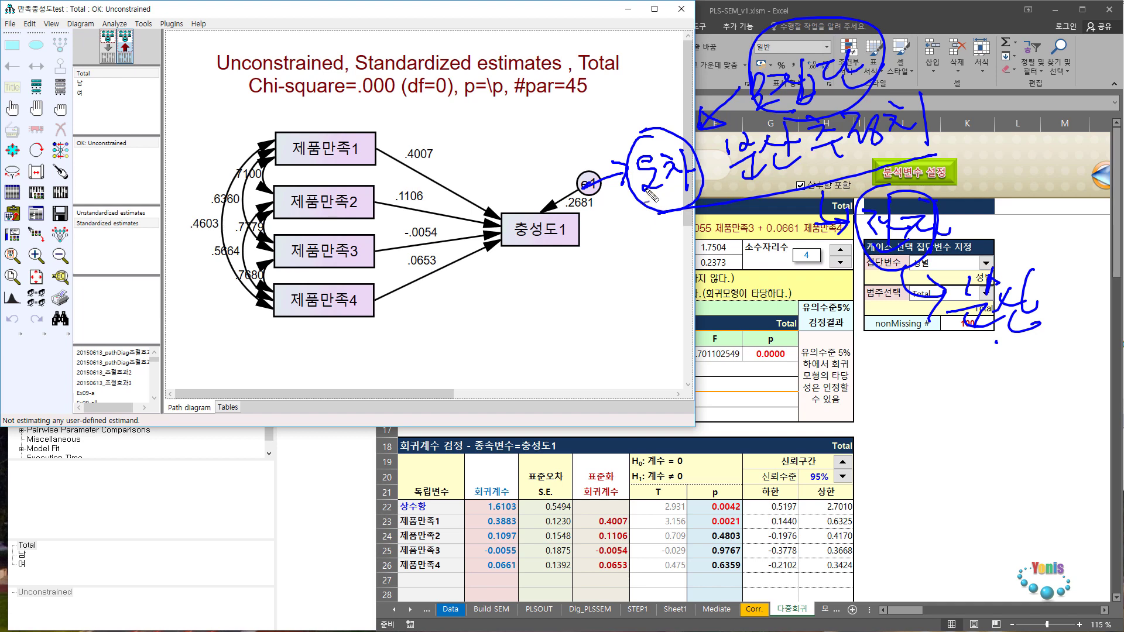
Underline 분산추정치 again, write = 잔차분산 beside it, and circle 잔차 with another circled note below.
left_click_drag(656, 213, 911, 155)
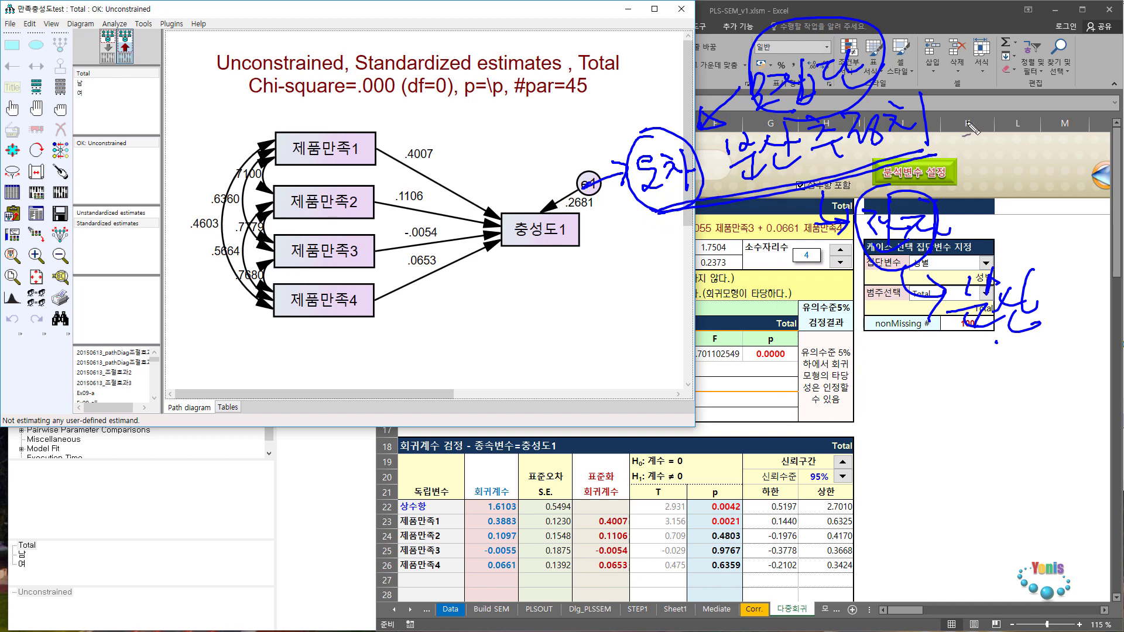
mouse_move(952, 140)
left_mouse_down()
mouse_move(986, 136)
mouse_move(997, 153)
left_mouse_up()
mouse_move(1009, 112)
left_mouse_down()
mouse_move(1008, 159)
mouse_move(1032, 138)
mouse_move(1020, 174)
mouse_move(1023, 157)
mouse_move(1045, 186)
mouse_move(1075, 125)
mouse_move(1058, 167)
mouse_move(1039, 171)
mouse_move(1096, 170)
mouse_move(1105, 138)
mouse_move(1080, 180)
mouse_move(1092, 199)
left_mouse_up()
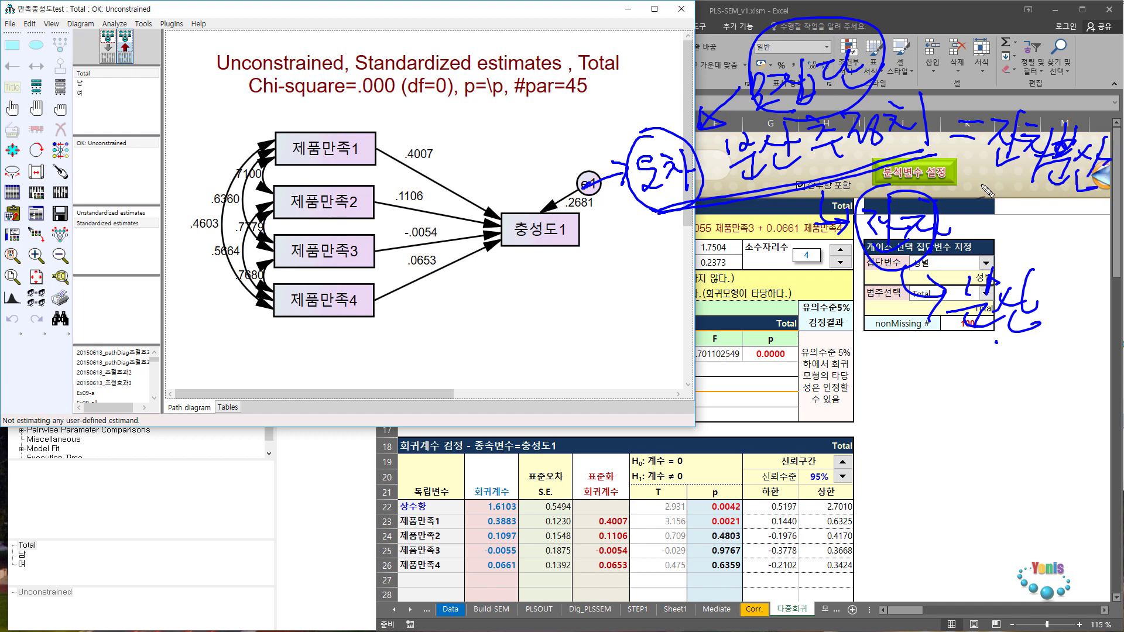
left_click_drag(982, 186, 1071, 203)
mouse_move(1114, 191)
left_mouse_down()
mouse_move(1071, 253)
mouse_move(1103, 251)
mouse_move(1115, 264)
mouse_move(1095, 304)
mouse_move(1101, 319)
mouse_move(1080, 117)
mouse_move(1013, 196)
mouse_move(1019, 93)
mouse_move(1054, 215)
left_mouse_up()
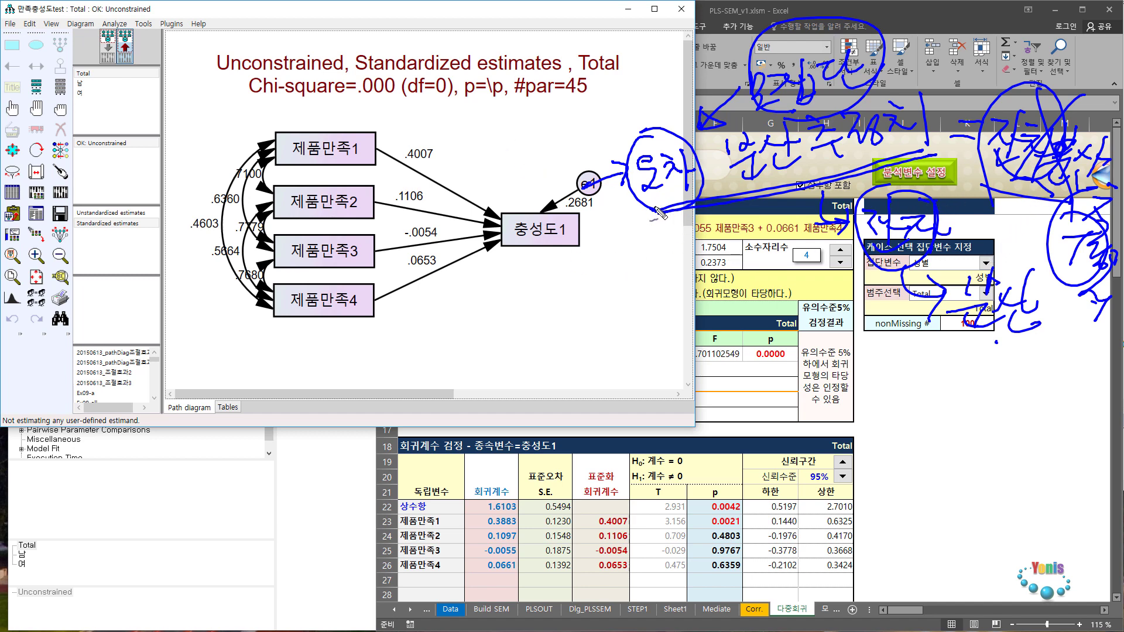
Draw two blue ovals below the path diagram and connect them with an arrow.
left_click_drag(419, 249, 410, 245)
mouse_move(498, 273)
left_mouse_down()
mouse_move(500, 311)
mouse_move(496, 271)
left_mouse_up()
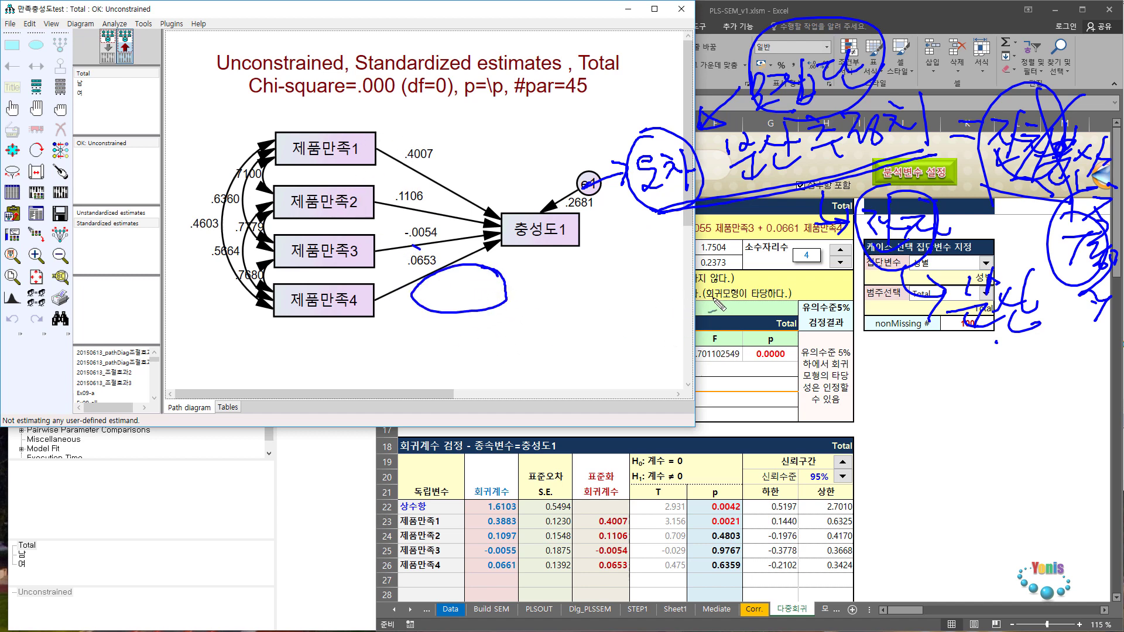
mouse_move(726, 296)
left_mouse_down()
mouse_move(702, 341)
mouse_move(732, 297)
left_mouse_up()
mouse_move(512, 294)
left_mouse_down()
mouse_move(661, 311)
mouse_move(619, 324)
left_mouse_up()
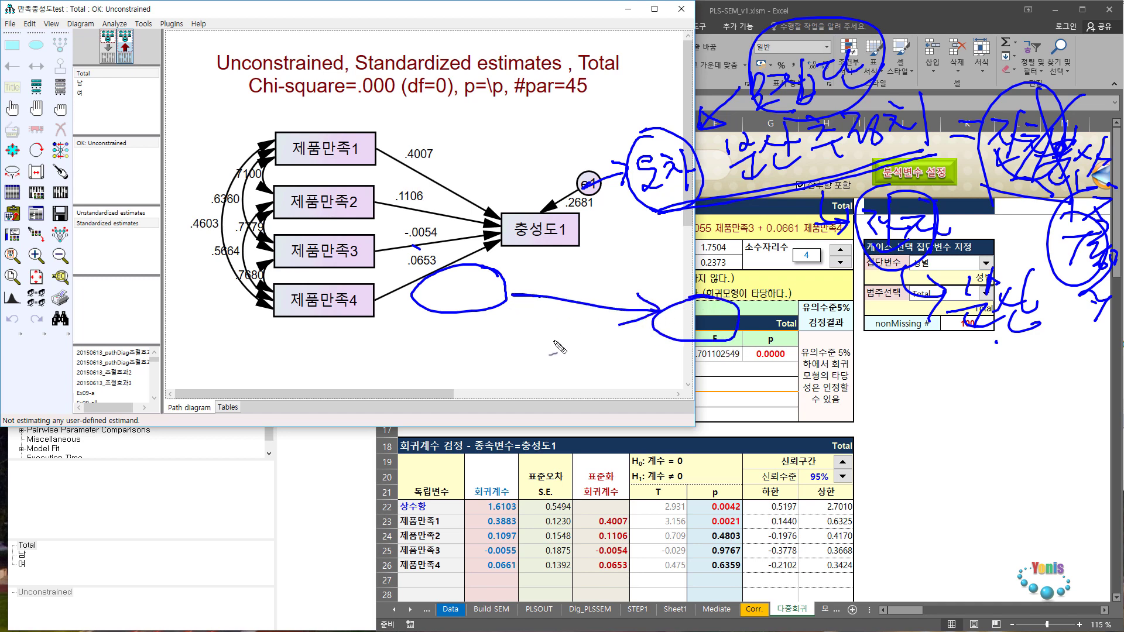
Draw two more blue ovals below the first one, each with an arrow pointing to the shared target oval.
left_click_drag(439, 350, 630, 317)
left_click_drag(614, 309, 608, 338)
mouse_move(462, 350)
left_mouse_down()
mouse_move(489, 357)
mouse_move(463, 328)
left_mouse_up()
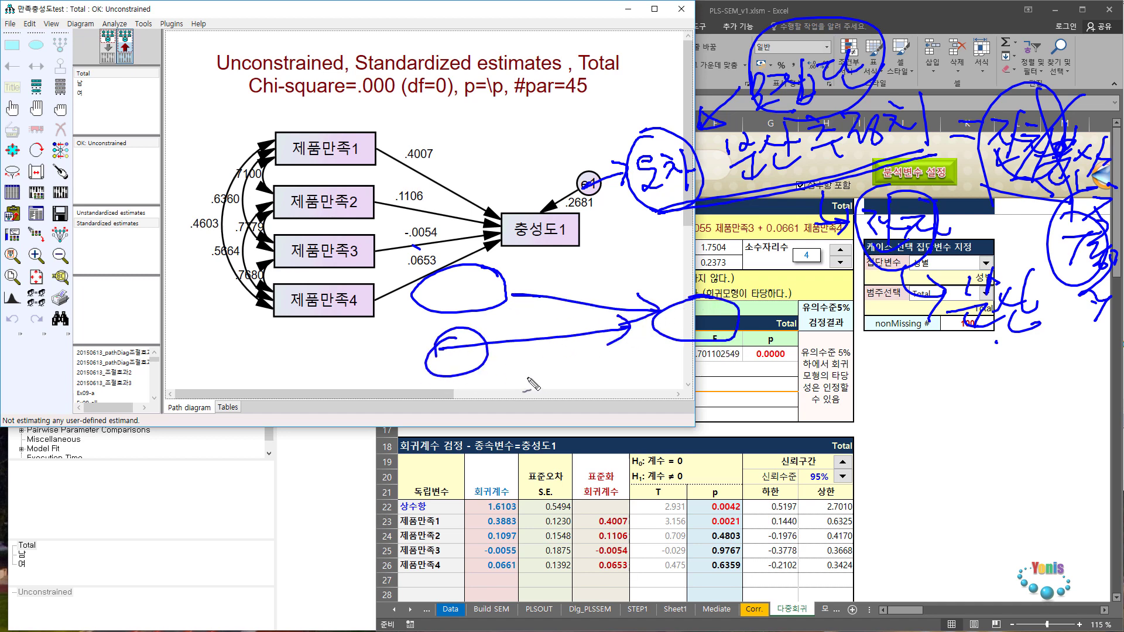
mouse_move(493, 378)
left_mouse_down()
mouse_move(486, 422)
mouse_move(631, 328)
mouse_move(609, 362)
left_mouse_up()
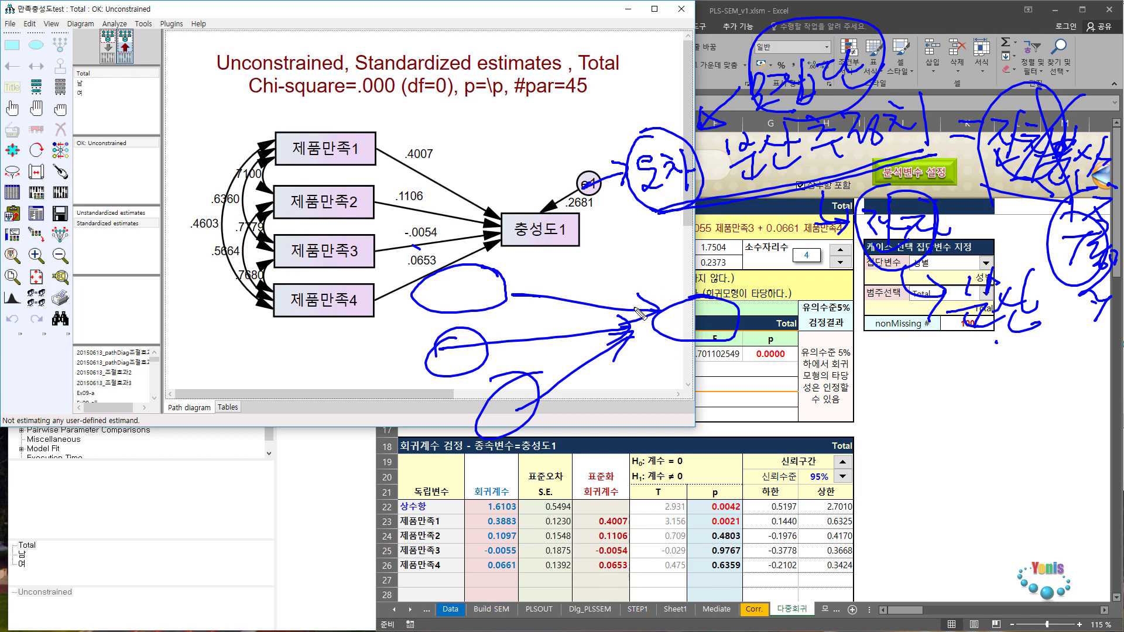
Write and circle a handwritten note beside the target oval, and retrace the oval and the arrows leading into it.
left_click_drag(760, 345, 764, 375)
mouse_move(782, 343)
left_mouse_down()
mouse_move(792, 386)
mouse_move(831, 352)
mouse_move(888, 336)
mouse_move(928, 369)
mouse_move(810, 404)
mouse_move(902, 384)
left_mouse_up()
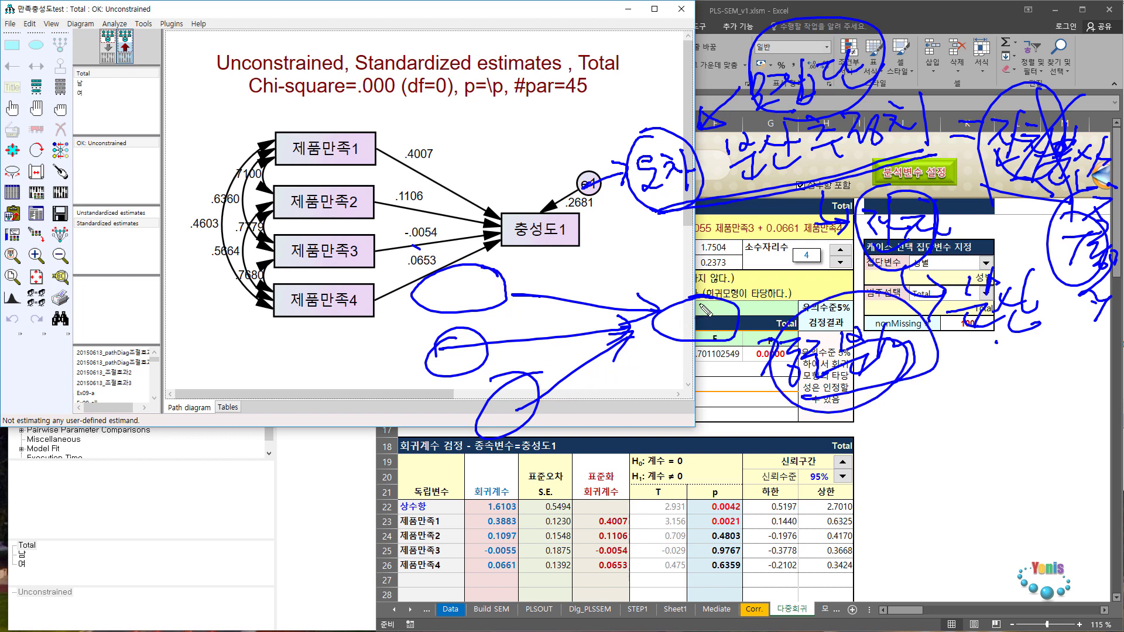
mouse_move(692, 301)
left_mouse_down()
mouse_move(665, 335)
mouse_move(686, 322)
left_mouse_up()
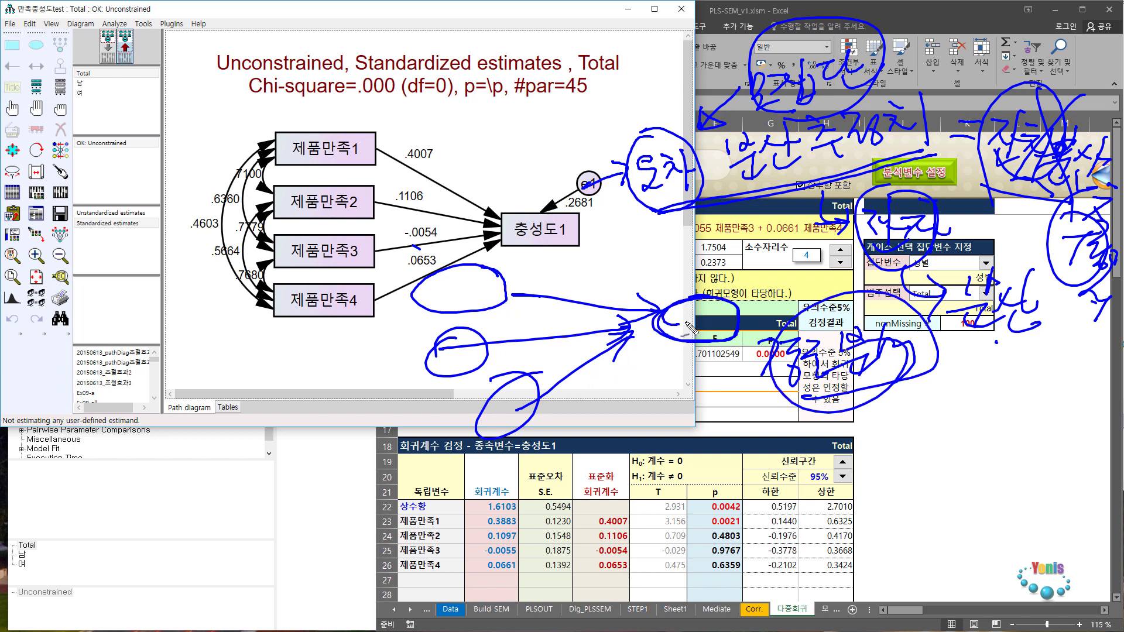
mouse_move(546, 305)
left_mouse_down()
mouse_move(598, 328)
mouse_move(604, 348)
left_mouse_up()
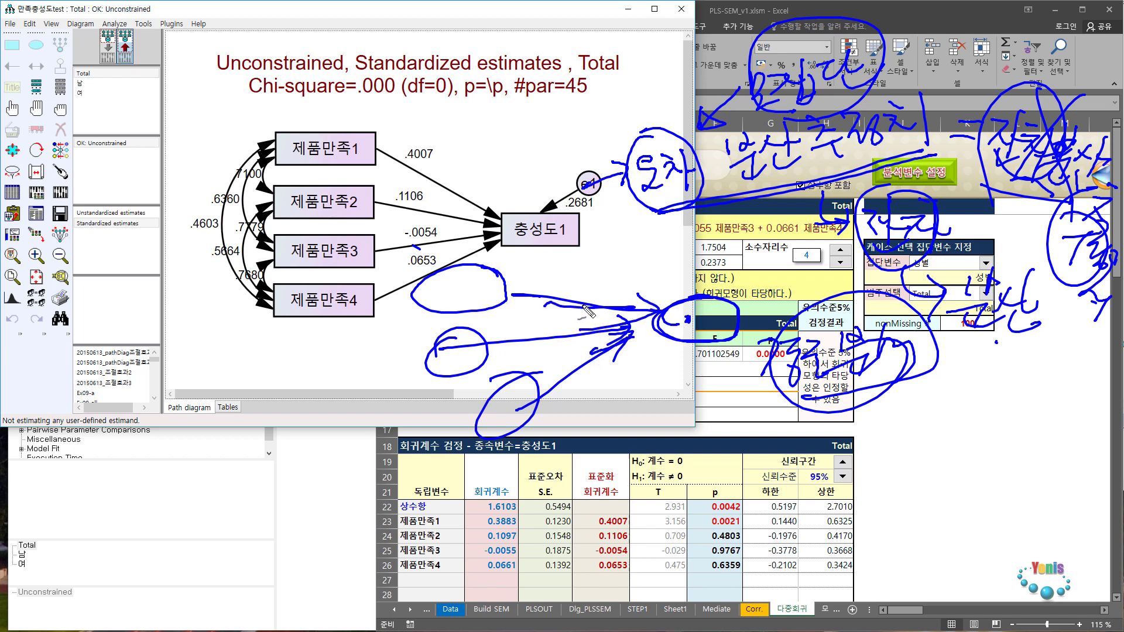
left_click_drag(544, 297, 642, 305)
Circle the 표준화 회귀계수 values for 제품만족1 to 제품만족4, and write a circled y with an arrow above the p column.
mouse_move(585, 530)
left_mouse_down()
mouse_move(655, 577)
mouse_move(582, 521)
mouse_move(592, 527)
left_mouse_up()
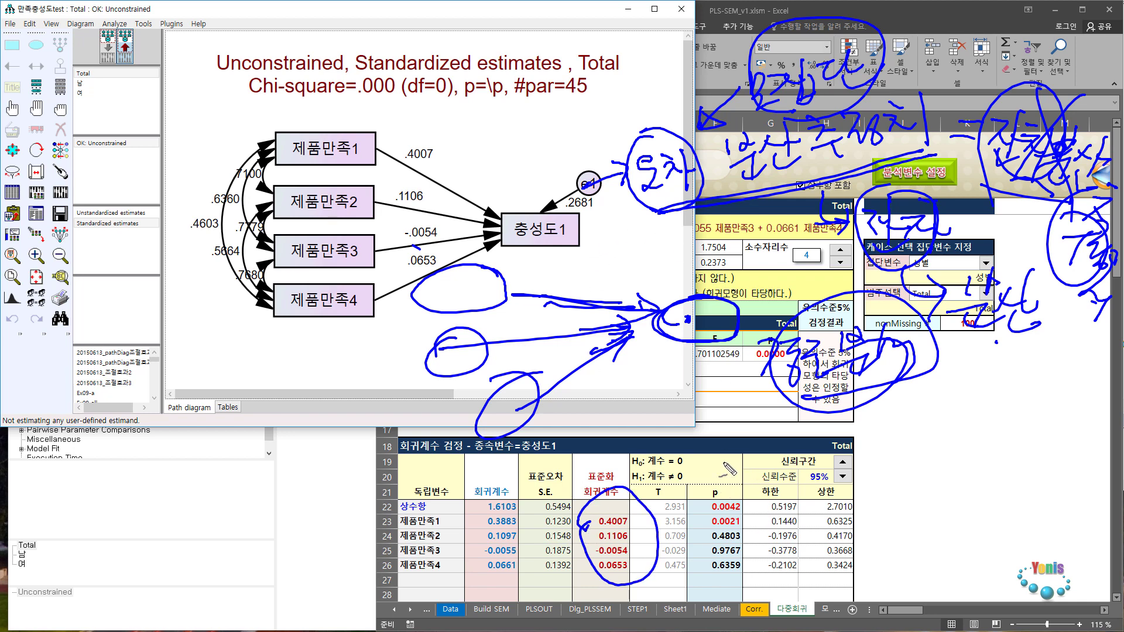
mouse_move(723, 451)
left_mouse_down()
mouse_move(740, 471)
mouse_move(700, 445)
mouse_move(831, 460)
left_mouse_up()
left_click_drag(776, 420, 810, 443)
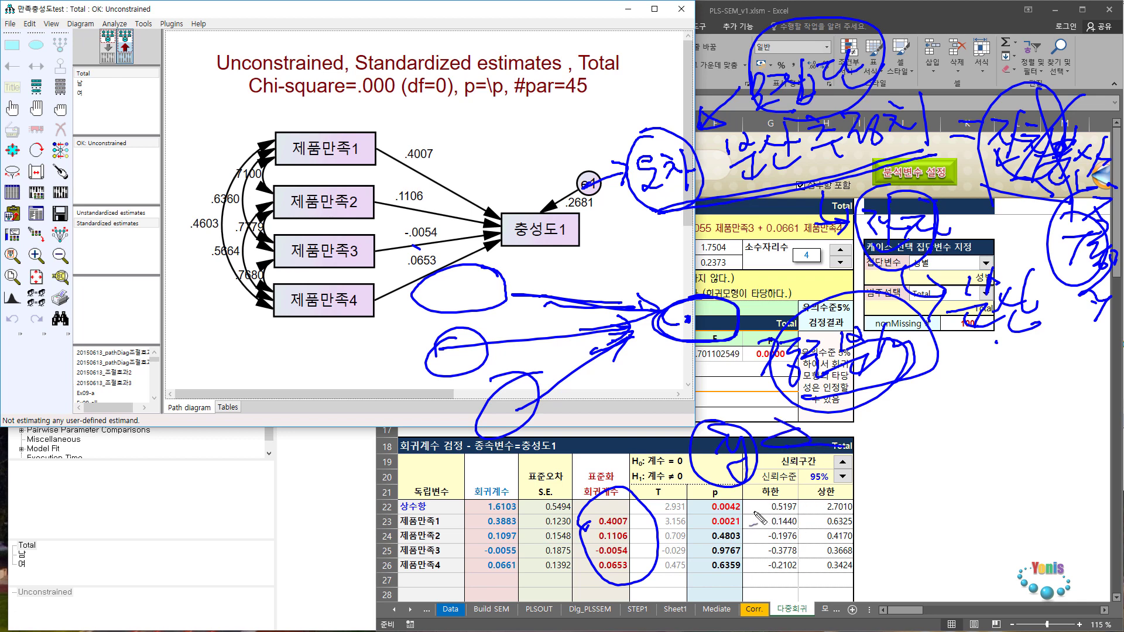
Draw blue loops joining the 제품만족 boxes to 충성도1 in the path diagram, and add small marks around e1.
mouse_move(278, 177)
left_mouse_down()
mouse_move(313, 167)
mouse_move(498, 243)
mouse_move(363, 141)
mouse_move(345, 139)
mouse_move(556, 258)
mouse_move(342, 186)
mouse_move(398, 260)
mouse_move(451, 217)
left_mouse_up()
mouse_move(389, 239)
left_mouse_down()
mouse_move(276, 305)
mouse_move(574, 258)
mouse_move(326, 320)
left_mouse_up()
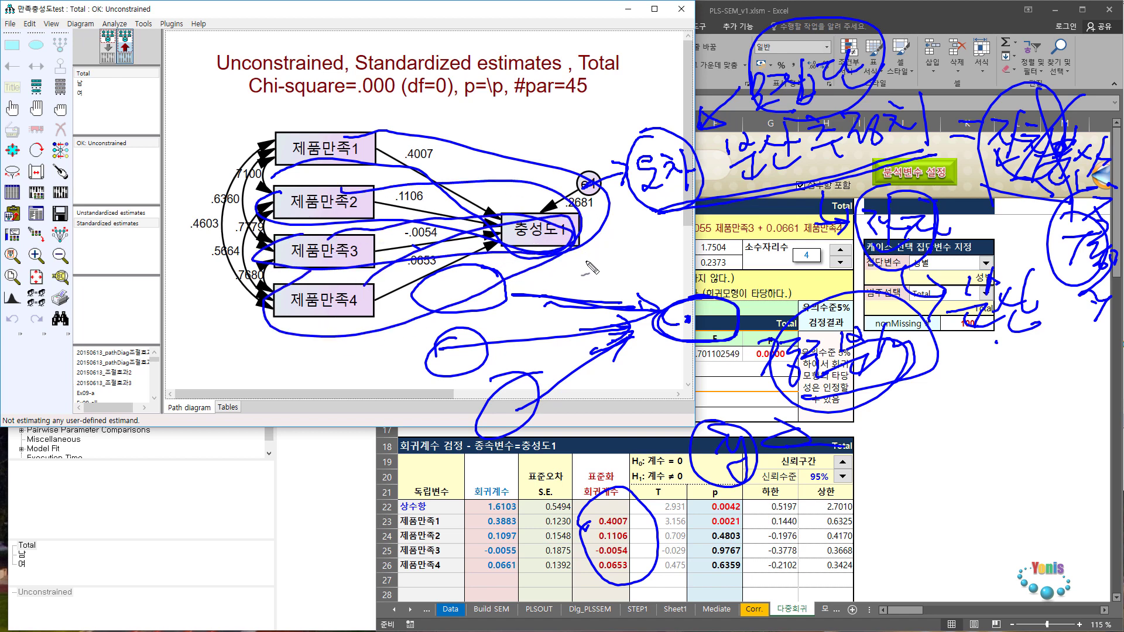
left_click(588, 148)
left_click_drag(607, 219, 626, 227)
Reinforce the converging arrows at the target oval with extra strokes and enclose them in a large blue circle.
mouse_move(601, 339)
left_mouse_down()
mouse_move(632, 328)
mouse_move(615, 360)
mouse_move(632, 343)
mouse_move(641, 358)
left_mouse_up()
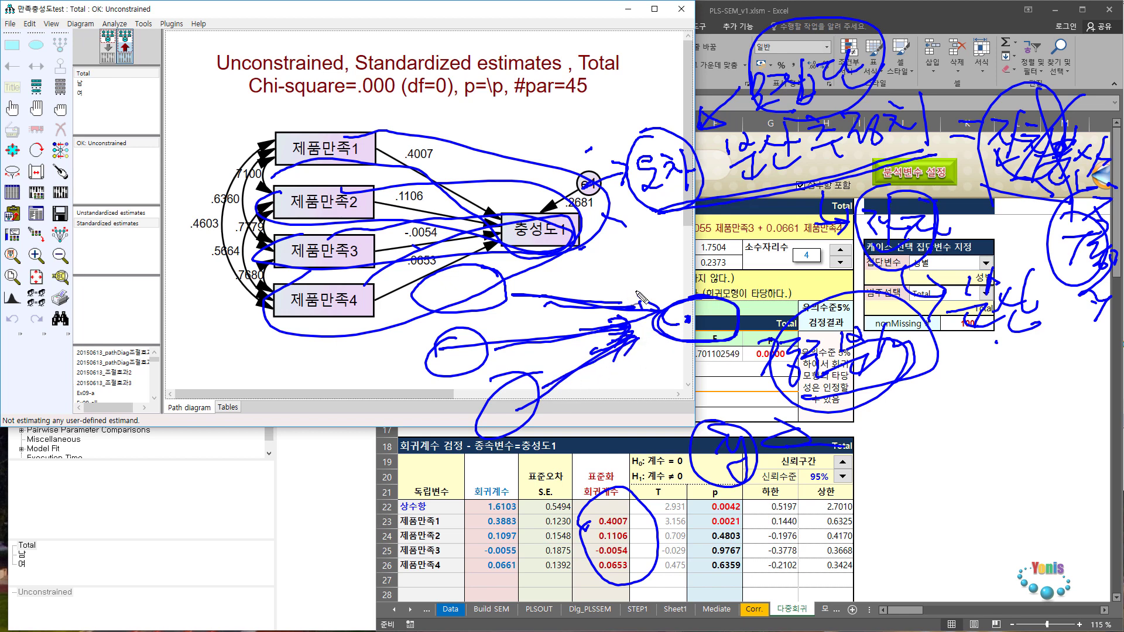
mouse_move(636, 293)
left_mouse_down()
mouse_move(638, 322)
mouse_move(612, 339)
mouse_move(637, 341)
mouse_move(629, 352)
mouse_move(686, 319)
left_mouse_up()
mouse_move(639, 263)
left_mouse_down()
mouse_move(588, 398)
mouse_move(624, 264)
mouse_move(609, 264)
left_mouse_up()
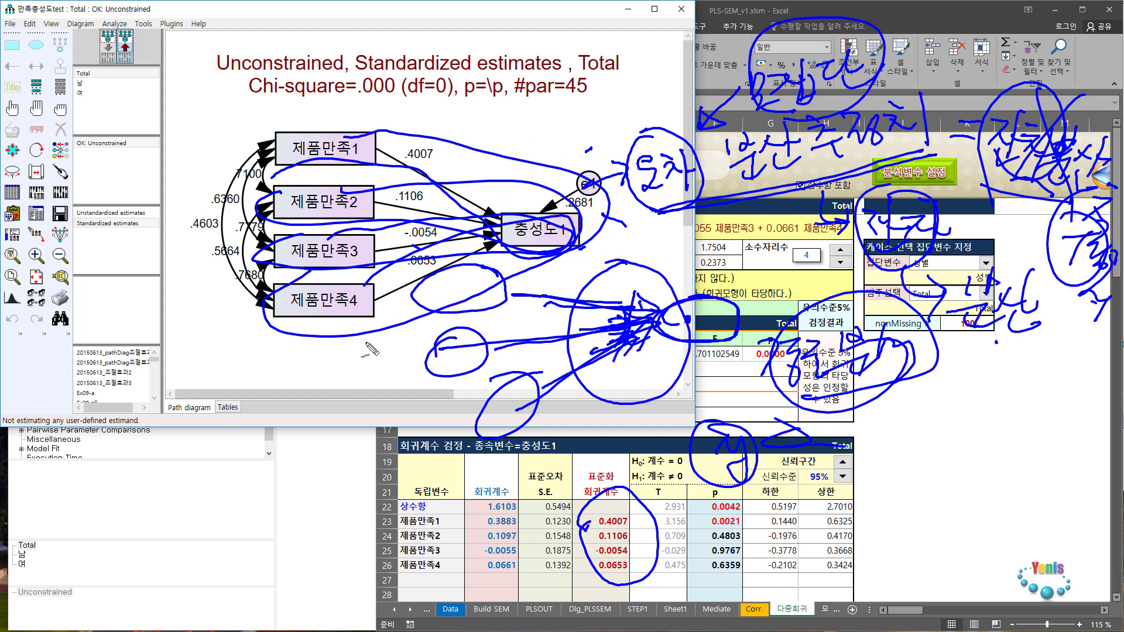
Draw a downward arrow from below 제품만족4 to a circled handwritten note, and add strokes from the lower ovals toward the target oval.
mouse_move(317, 336)
left_mouse_down()
mouse_move(316, 391)
mouse_move(329, 363)
left_mouse_up()
left_click_drag(300, 398, 321, 435)
mouse_move(339, 394)
left_mouse_down()
mouse_move(359, 404)
mouse_move(348, 403)
left_mouse_up()
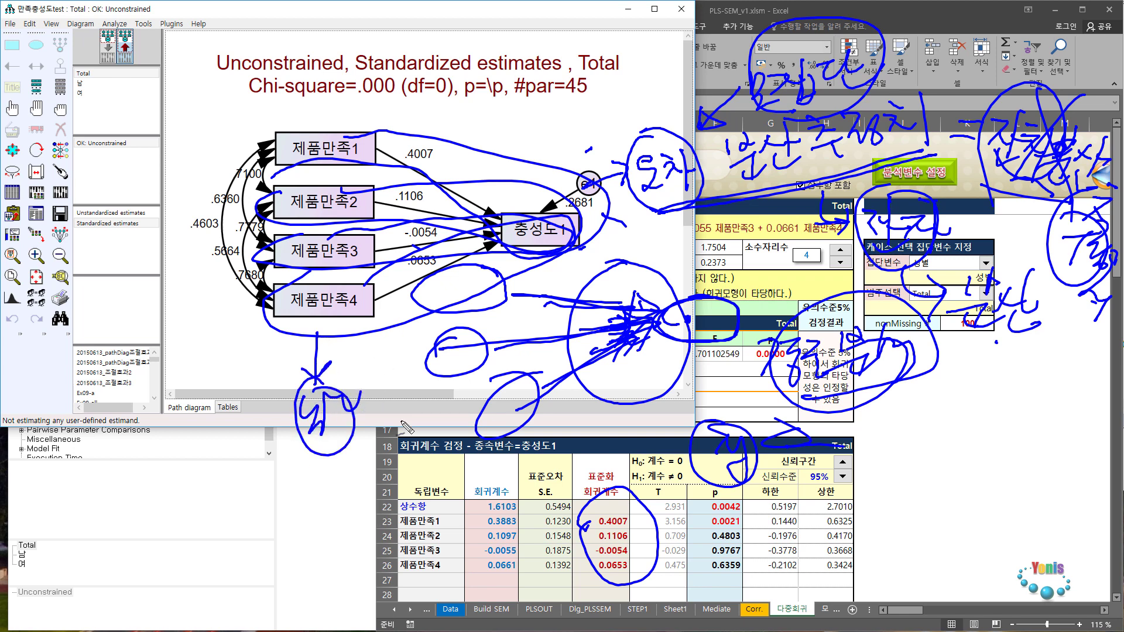
mouse_move(408, 383)
left_mouse_down()
mouse_move(412, 394)
mouse_move(515, 387)
mouse_move(603, 335)
left_mouse_up()
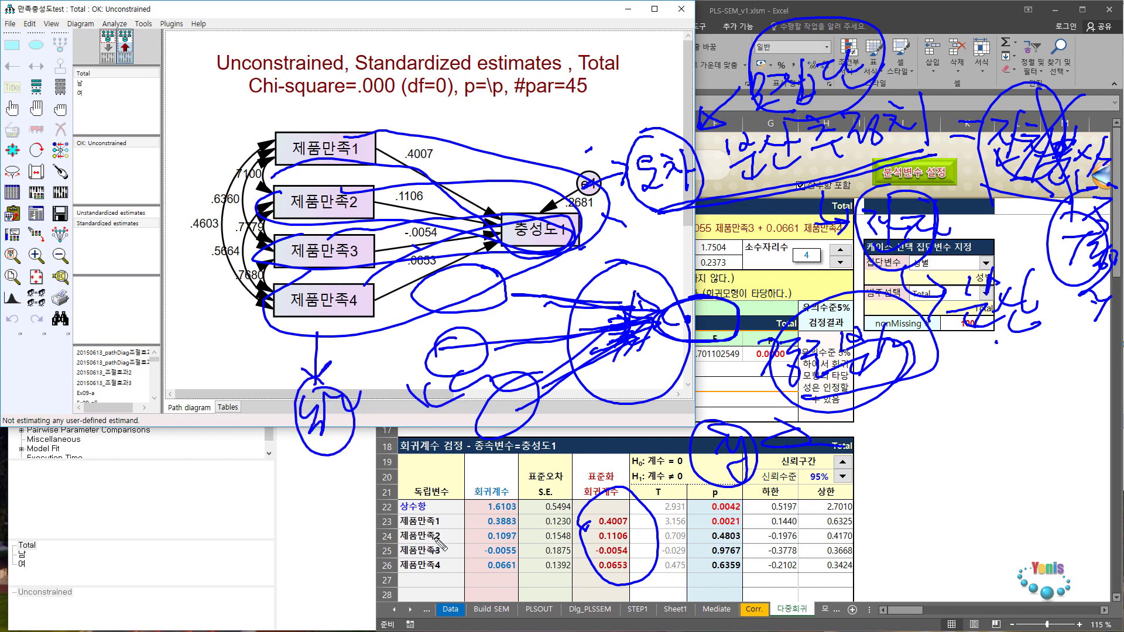
Mark the 독립변수 heading and the standardized coefficients, outline the coefficient rows, and draw strokes linking them to the circled y.
left_click_drag(401, 509, 471, 483)
mouse_move(600, 534)
left_mouse_down()
mouse_move(612, 532)
mouse_move(597, 525)
mouse_move(620, 547)
mouse_move(582, 546)
left_mouse_up()
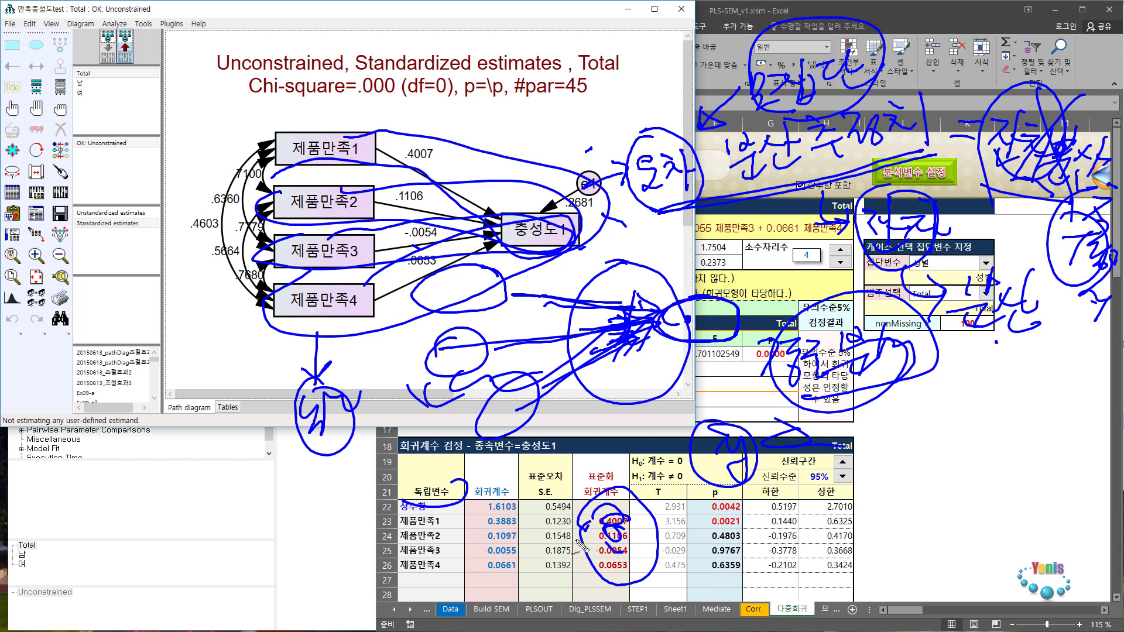
mouse_move(408, 495)
left_mouse_down()
mouse_move(666, 515)
mouse_move(638, 603)
mouse_move(424, 562)
mouse_move(436, 513)
left_mouse_up()
left_click_drag(657, 460, 724, 489)
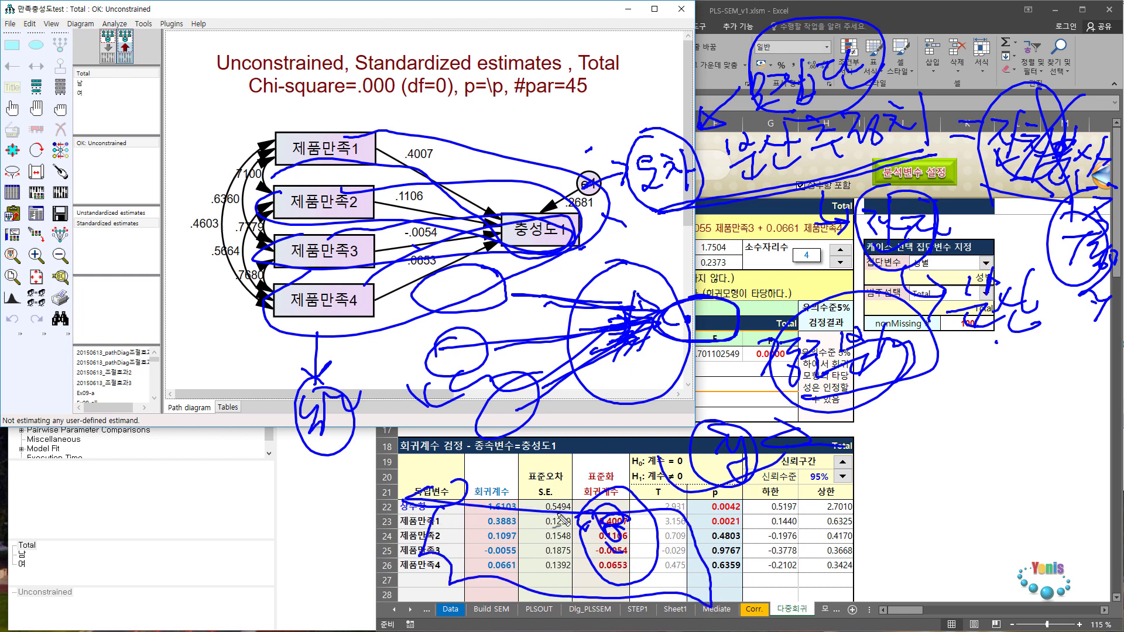
mouse_move(638, 541)
left_mouse_down()
mouse_move(754, 502)
mouse_move(830, 449)
left_mouse_up()
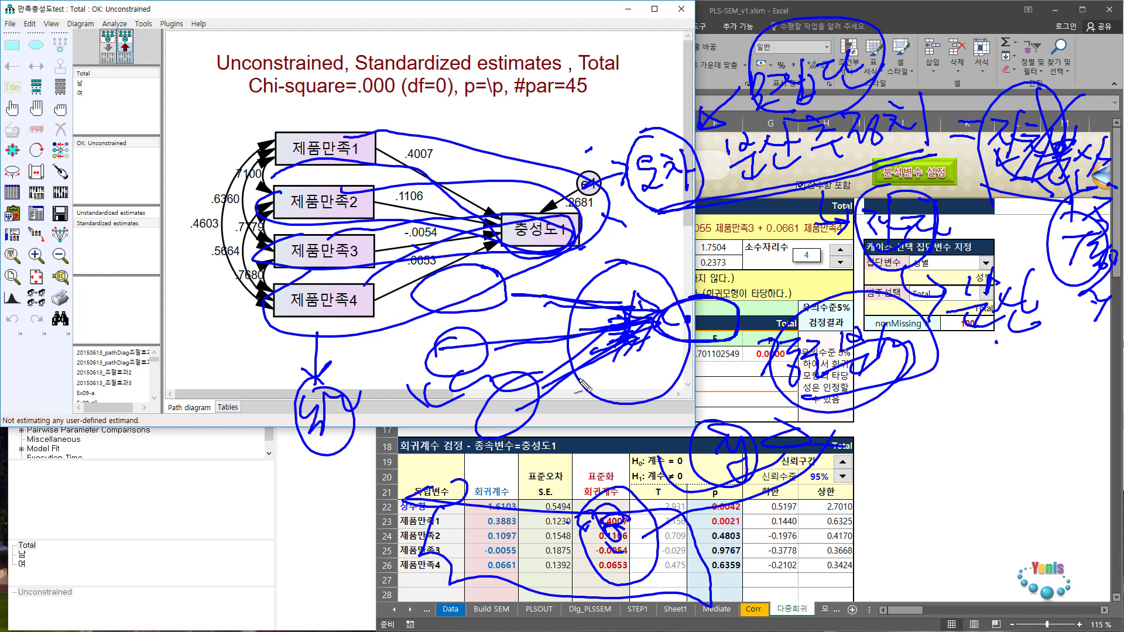